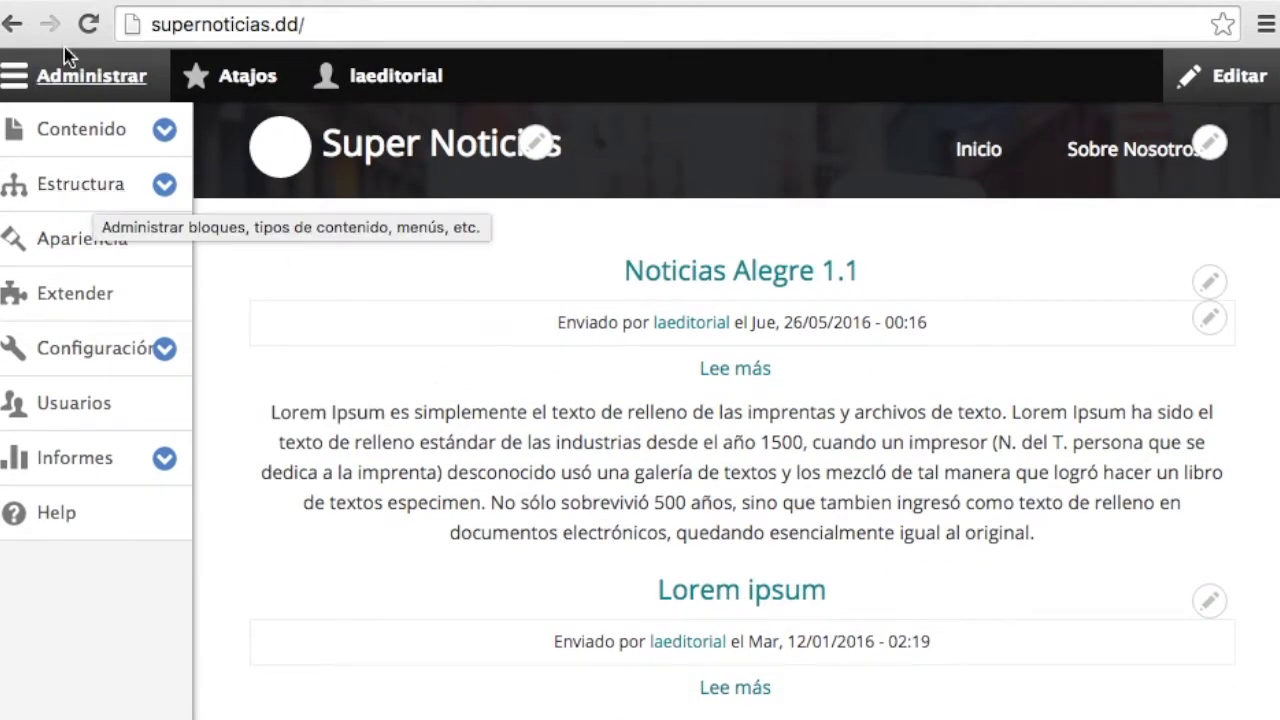
# Step: Go to the Vistas administration page under Estructura and start adding a new view
pyautogui.click(60, 197)
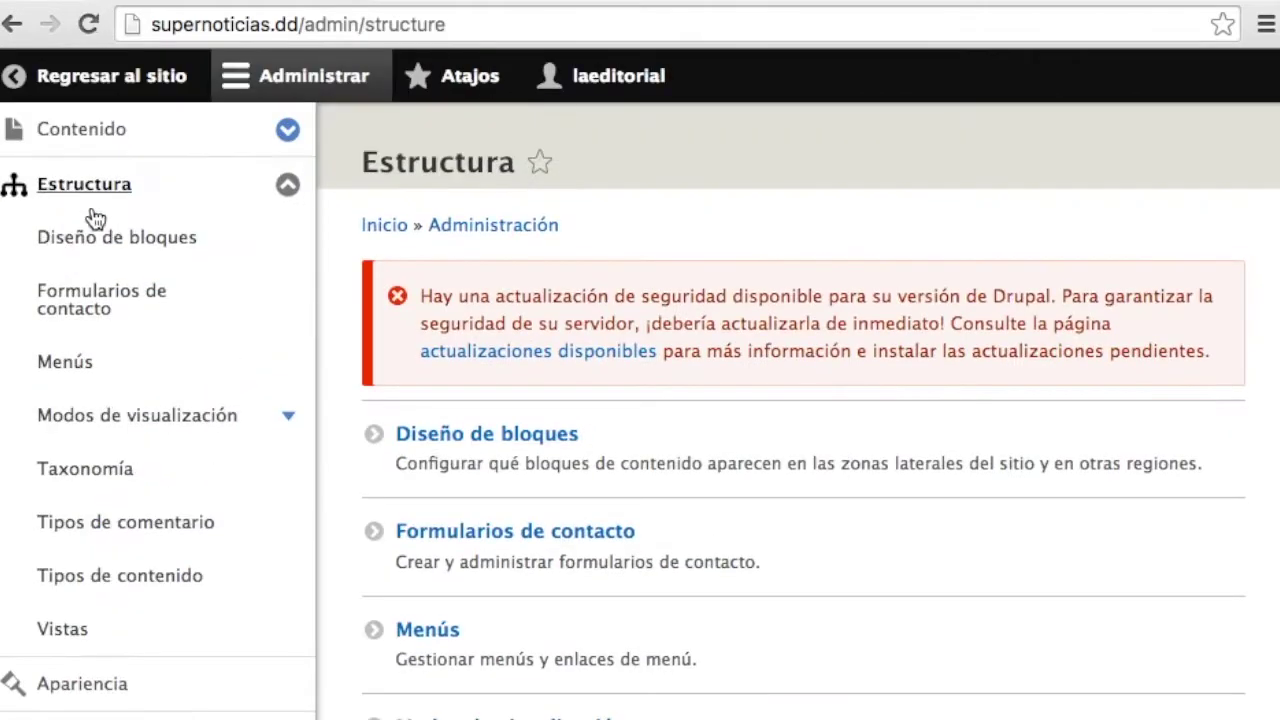
pyautogui.scroll(-5, 434, 608)
pyautogui.click(428, 622)
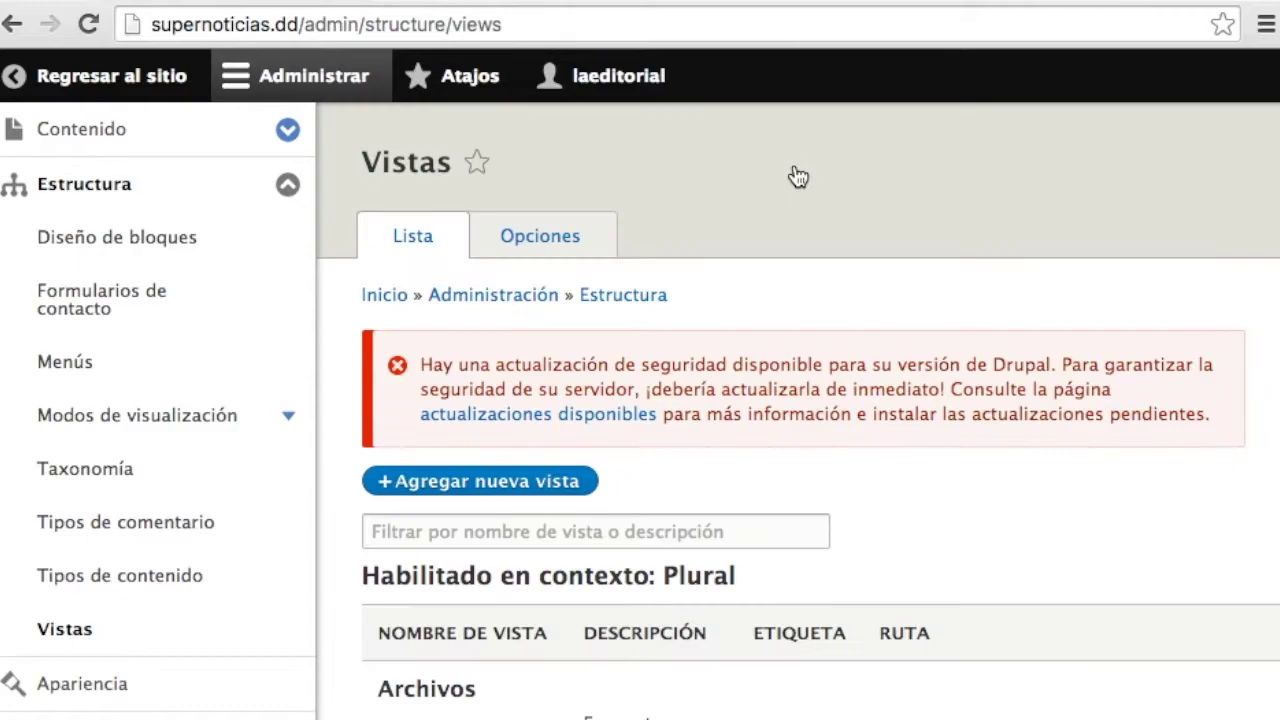
pyautogui.scroll(-3, 798, 177)
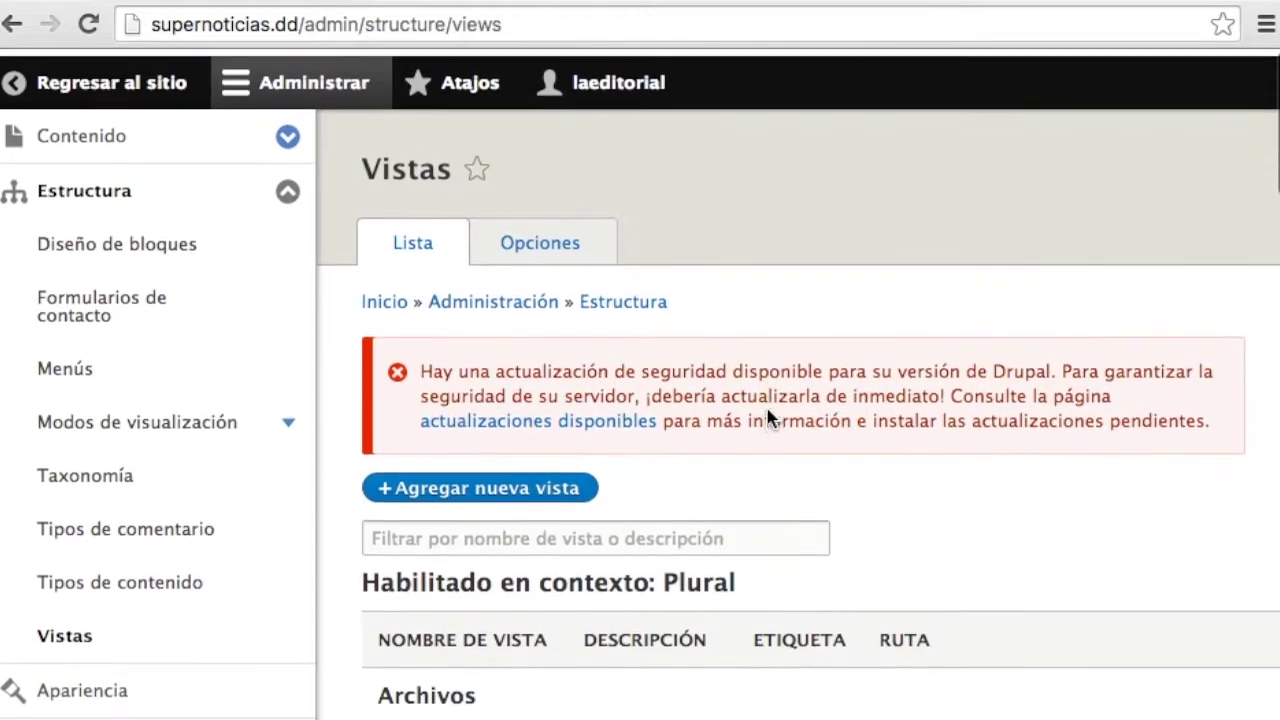
pyautogui.scroll(-1, 770, 418)
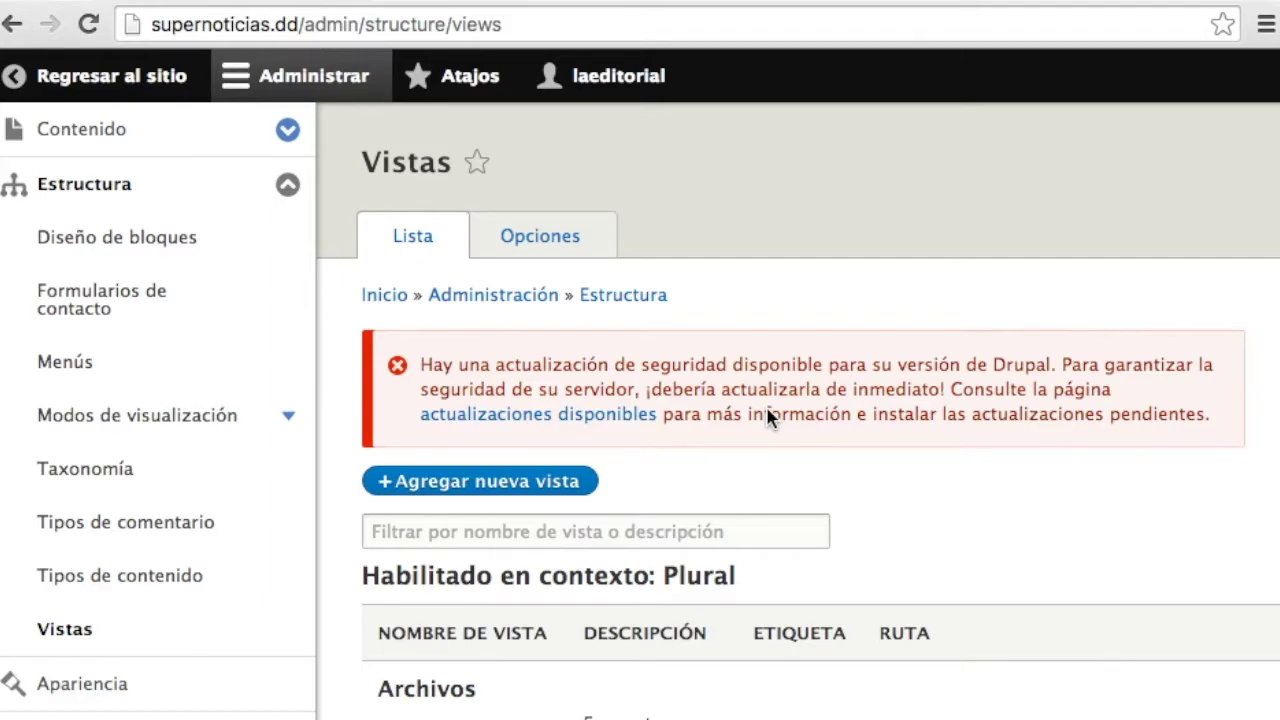
pyautogui.scroll(-5, 768, 418)
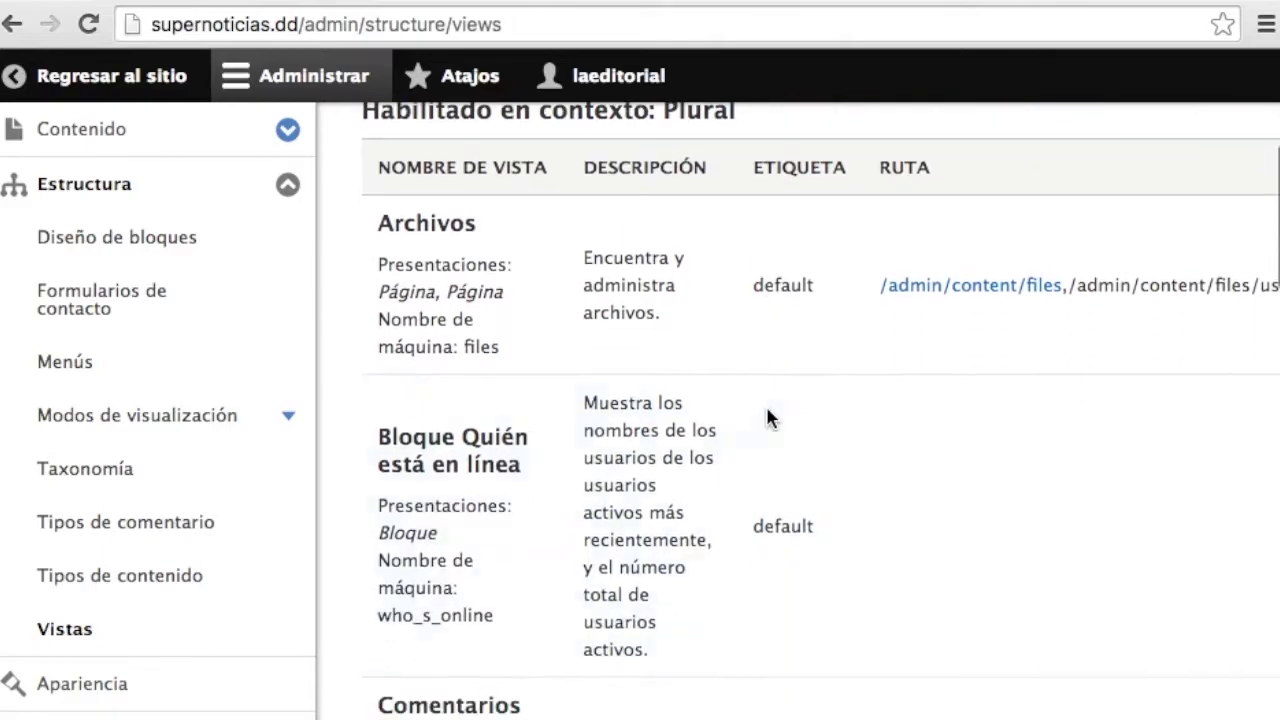
pyautogui.scroll(5, 767, 418)
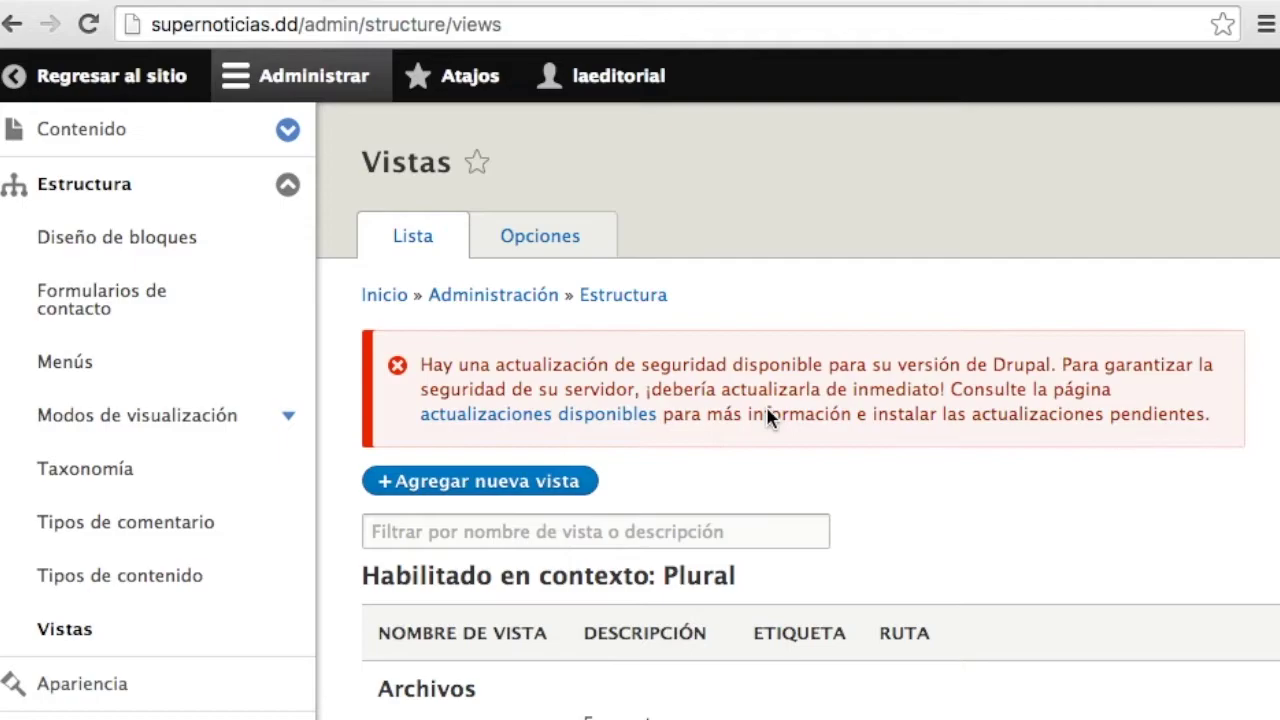
pyautogui.scroll(-3, 766, 410)
pyautogui.scroll(3, 765, 405)
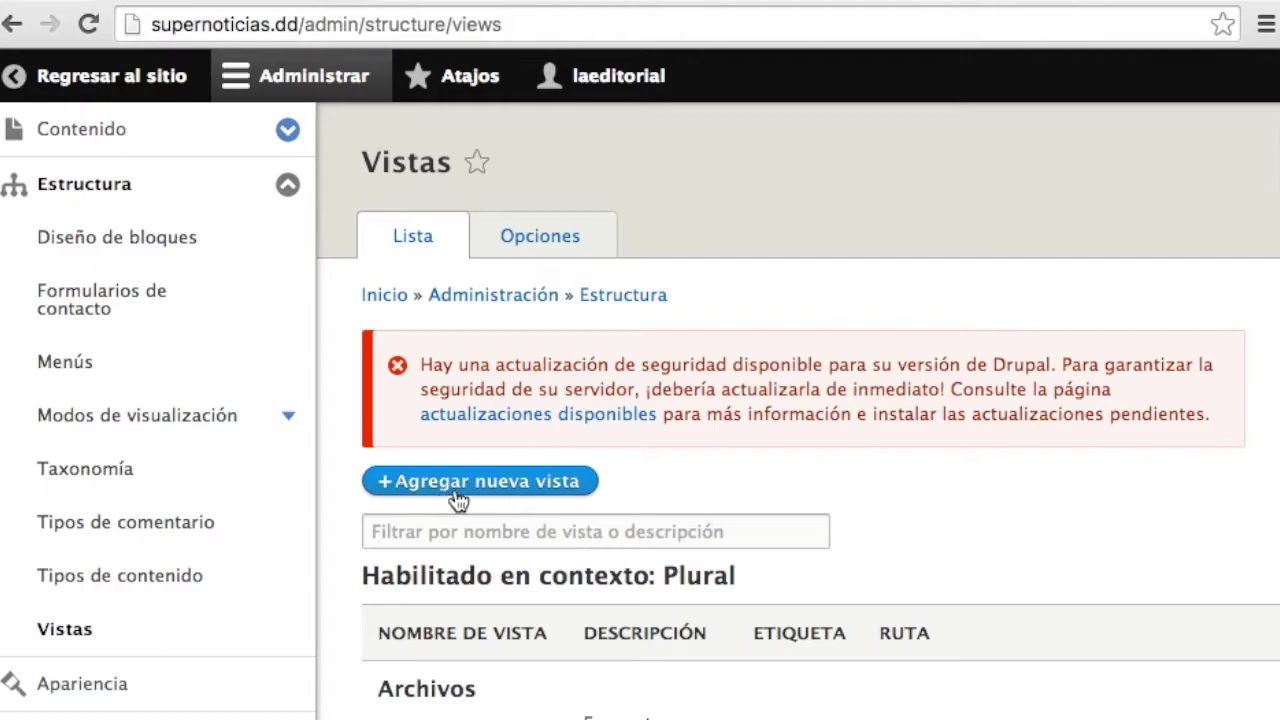
pyautogui.click(452, 490)
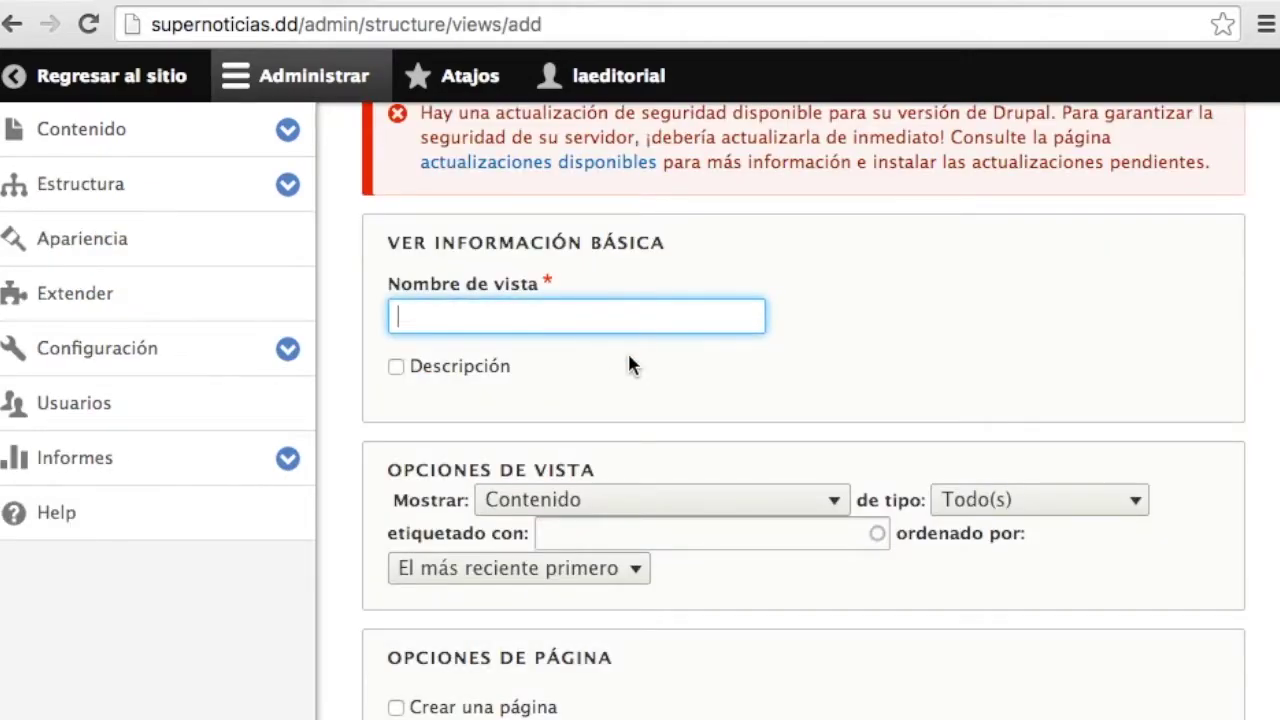
# Step: Name the new view noticias_nacionales_alegres
pyautogui.write('noticias_nacionales_la')
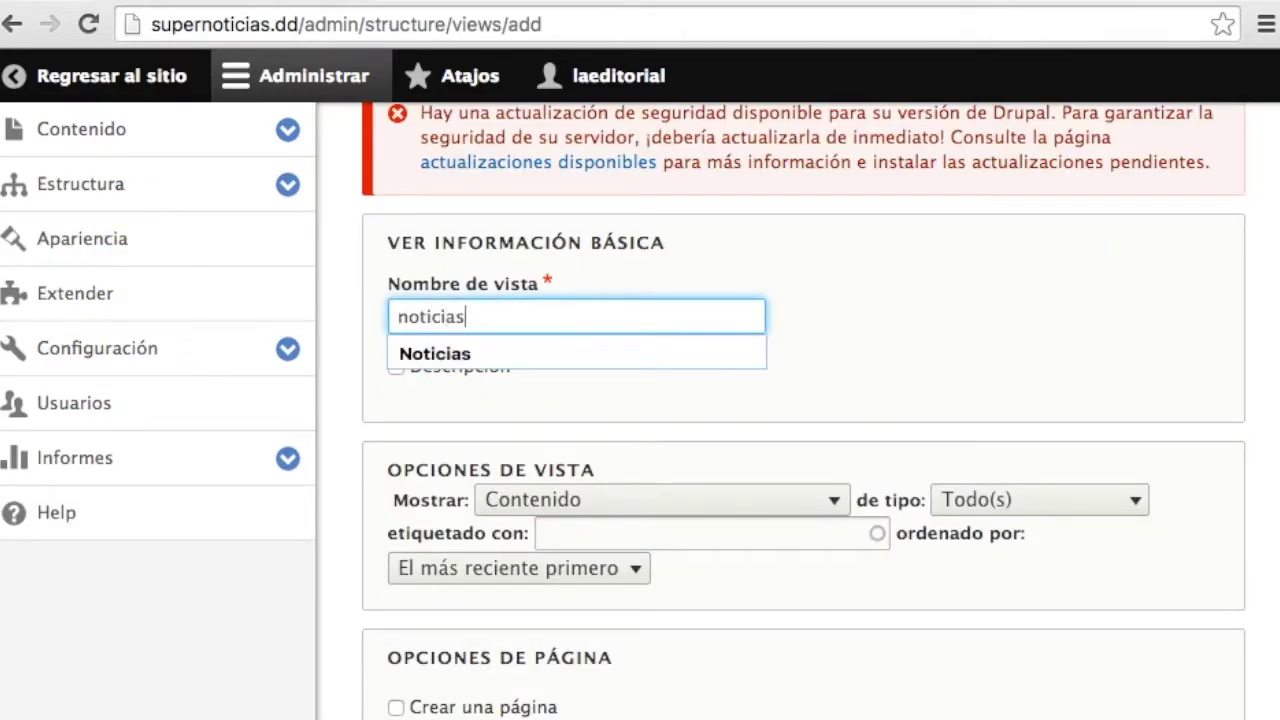
pyautogui.press('BackSpace')
pyautogui.press('BackSpace')
pyautogui.write('alegres')
# Step: Enable the view's description and enter "Todas las noticias nacionales que tengan la palabra alegre"
pyautogui.scroll(-2, 656, 443)
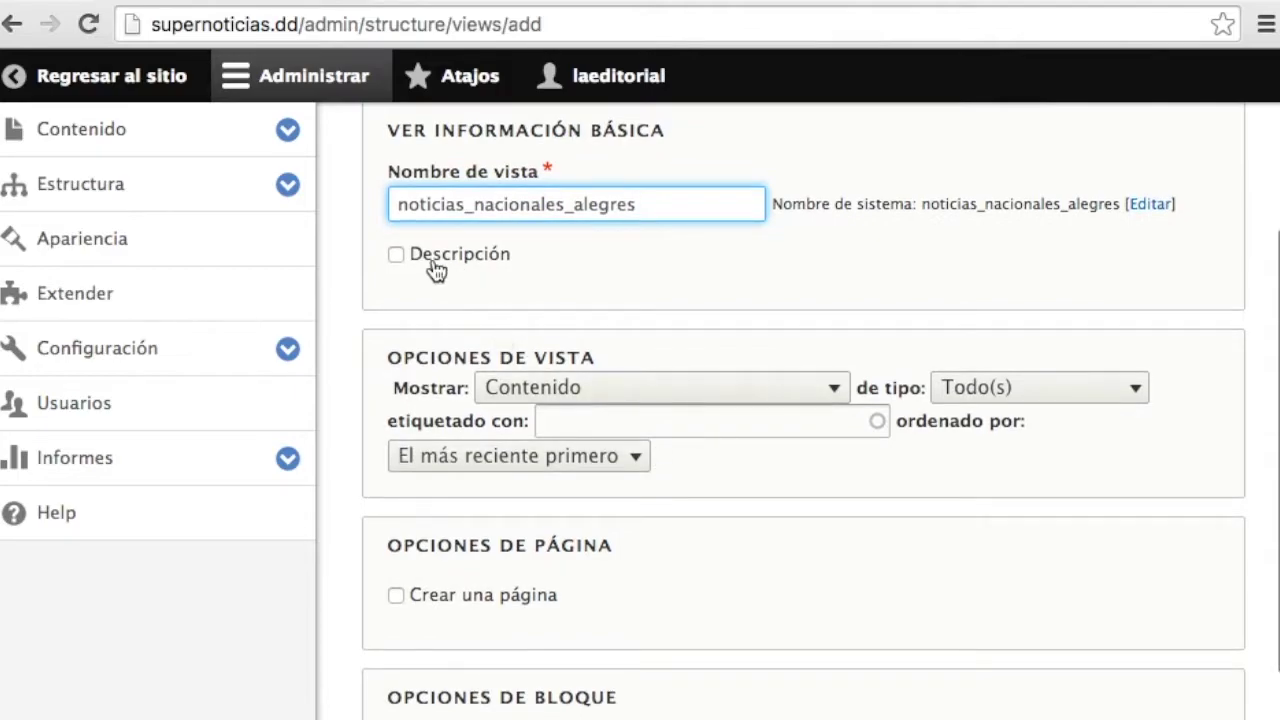
pyautogui.click(434, 256)
pyautogui.click(470, 300)
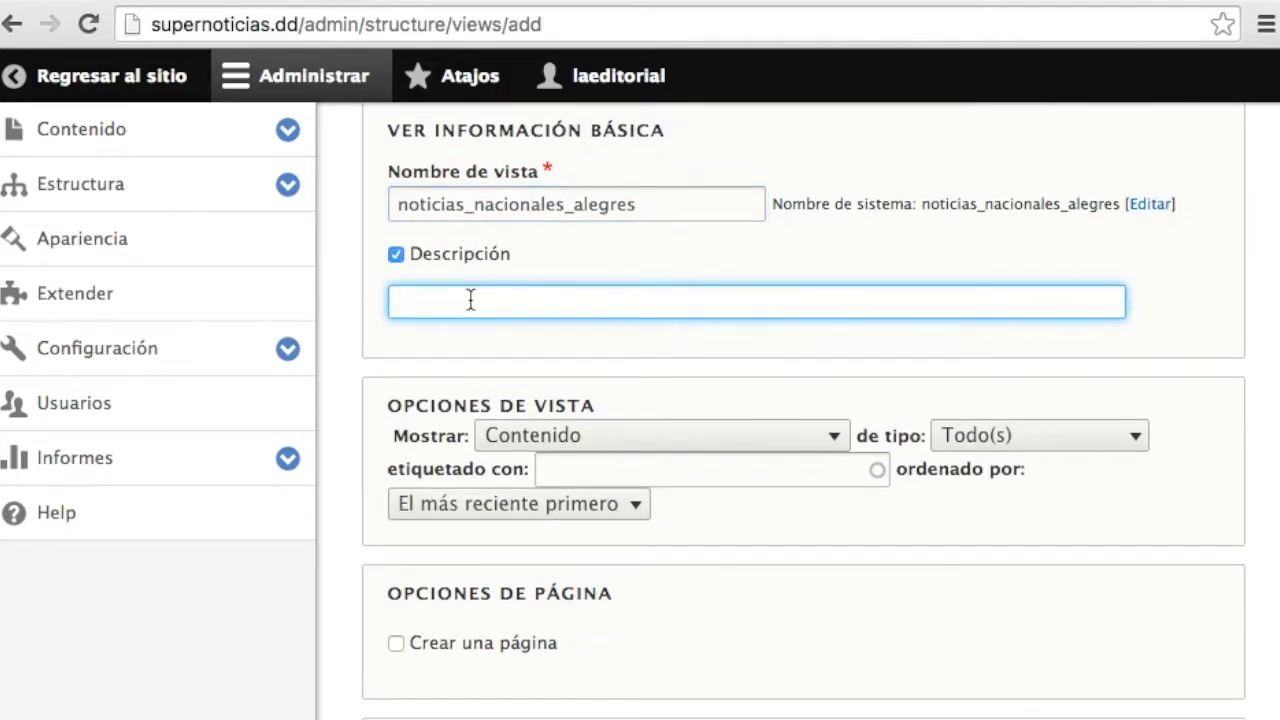
pyautogui.write('Todas las noticias nacionales que tengan la pala')
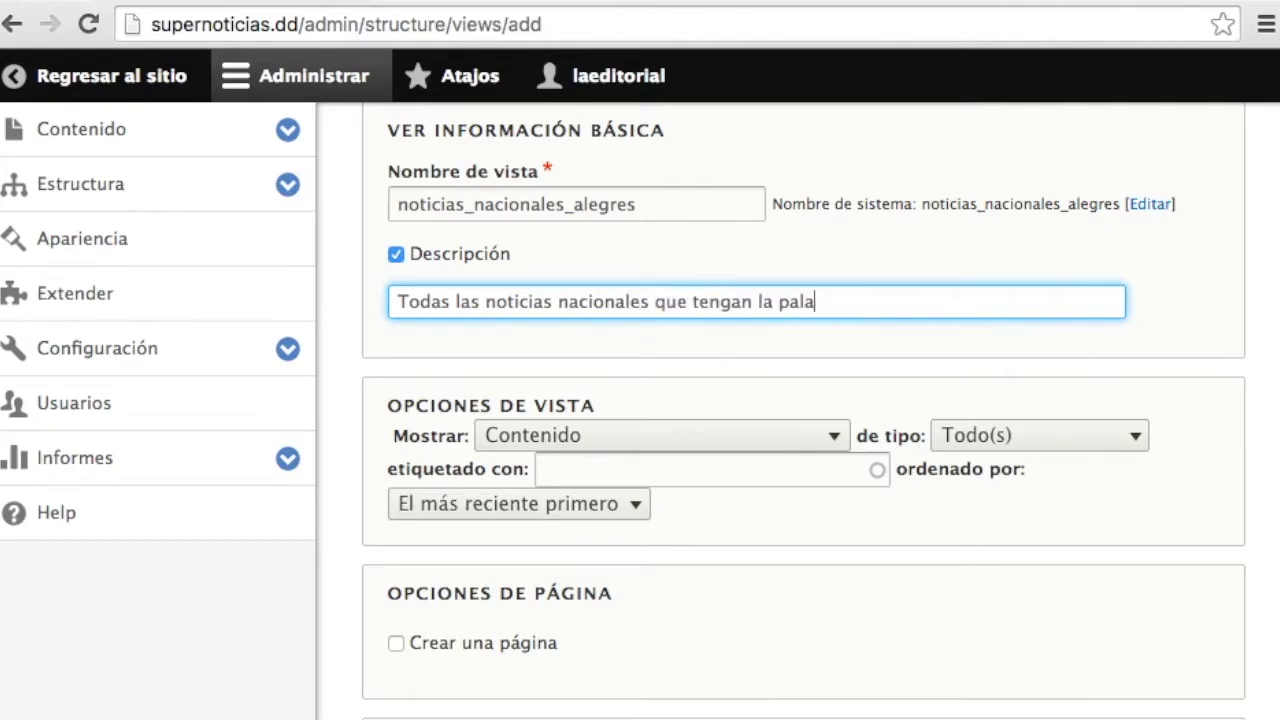
pyautogui.write('bra alegre')
# Step: Make the view show Contenido of type noticias nacionales, ordered by El más reciente primero
pyautogui.scroll(-3, 395, 372)
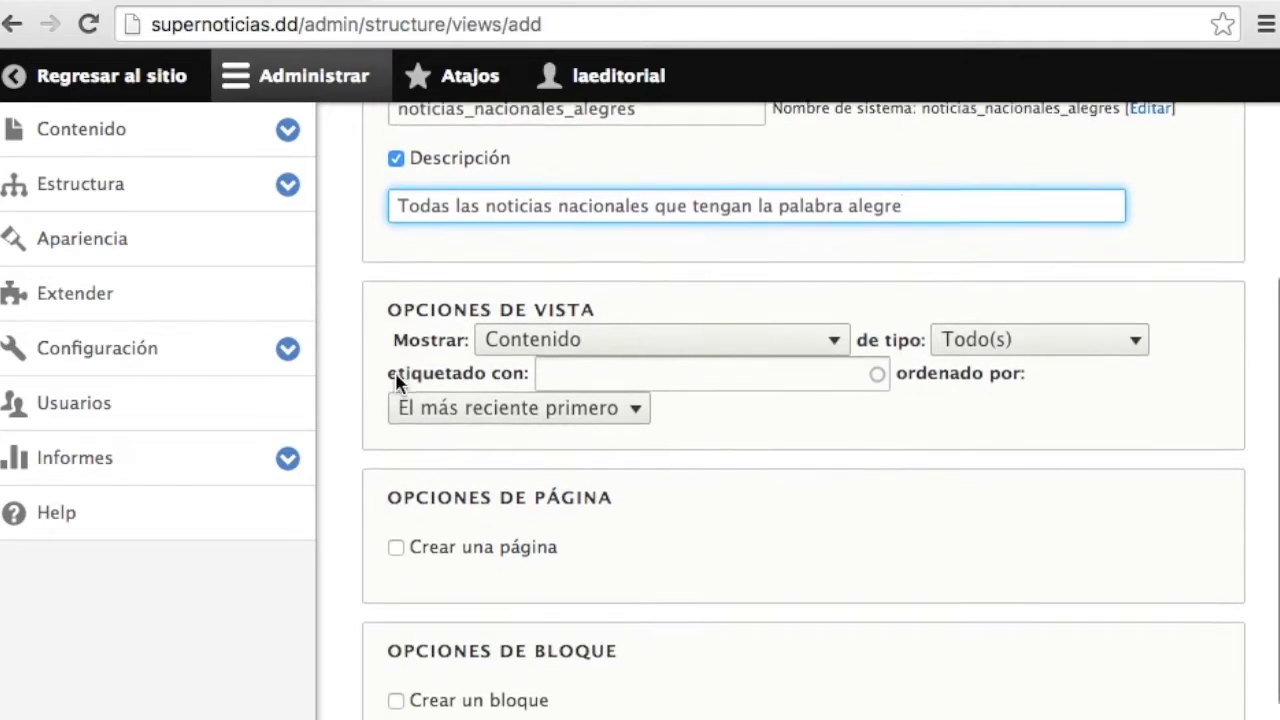
pyautogui.click(617, 308)
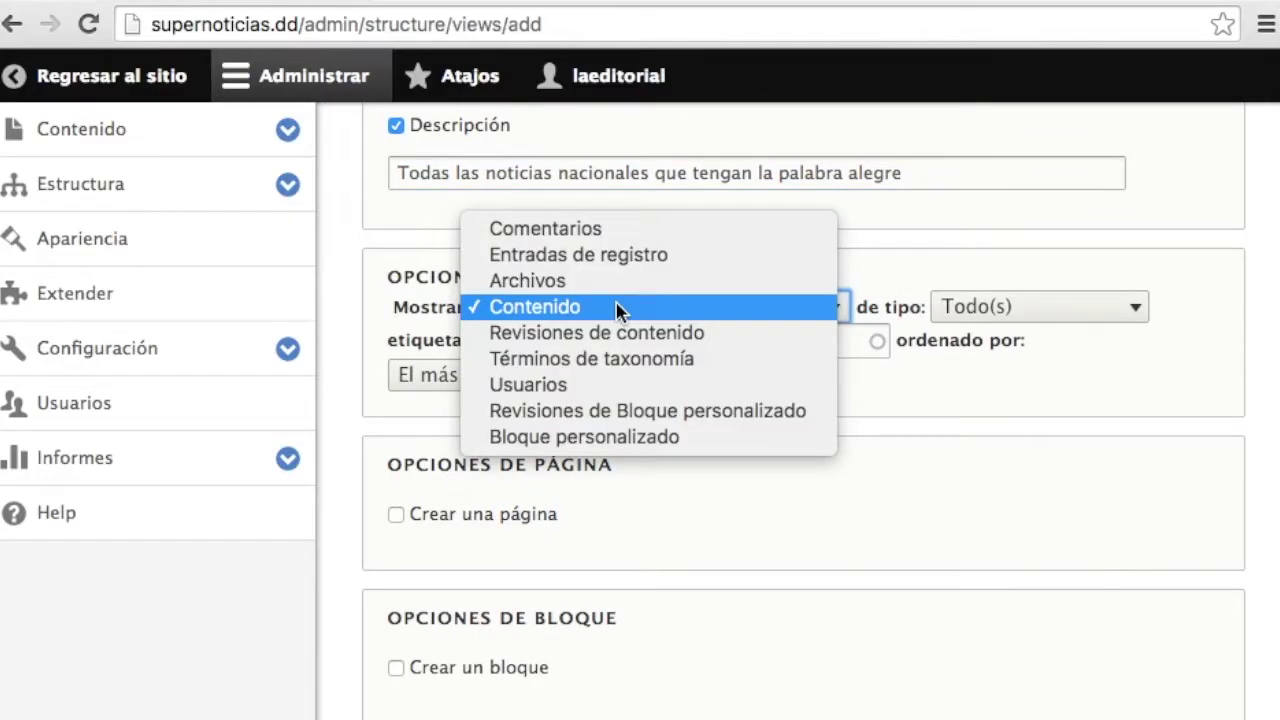
pyautogui.click(617, 308)
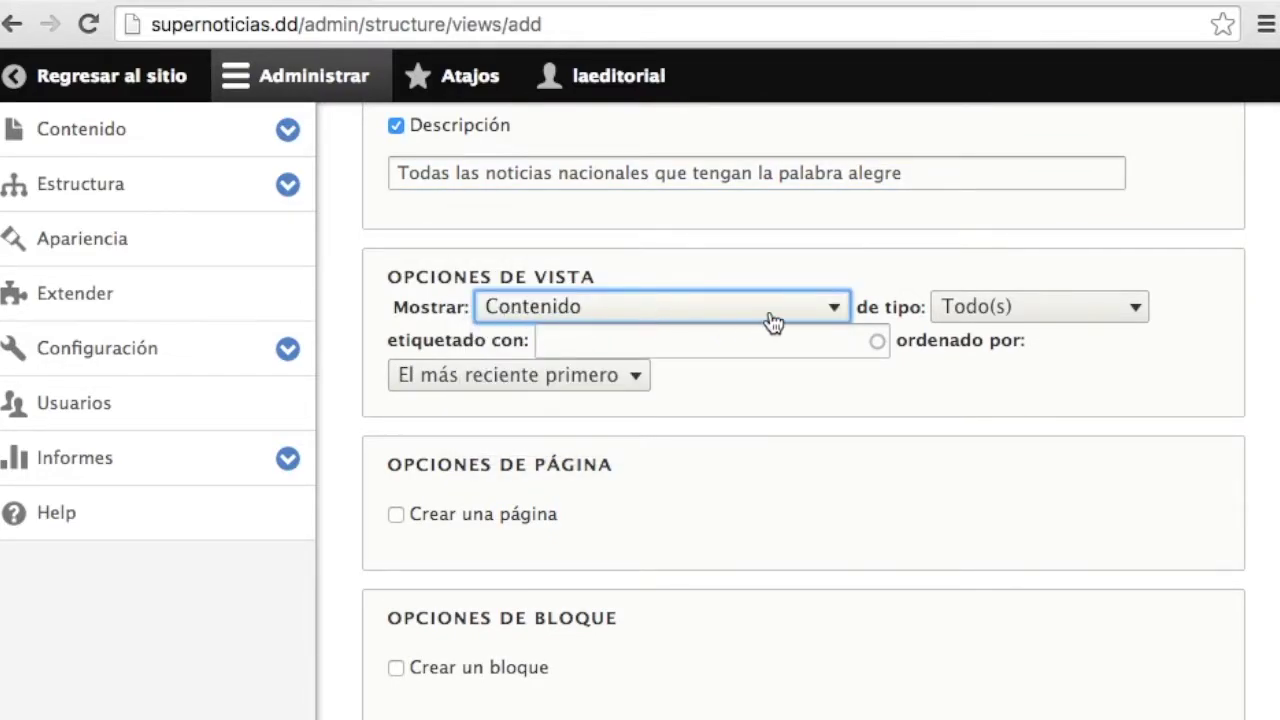
pyautogui.click(981, 322)
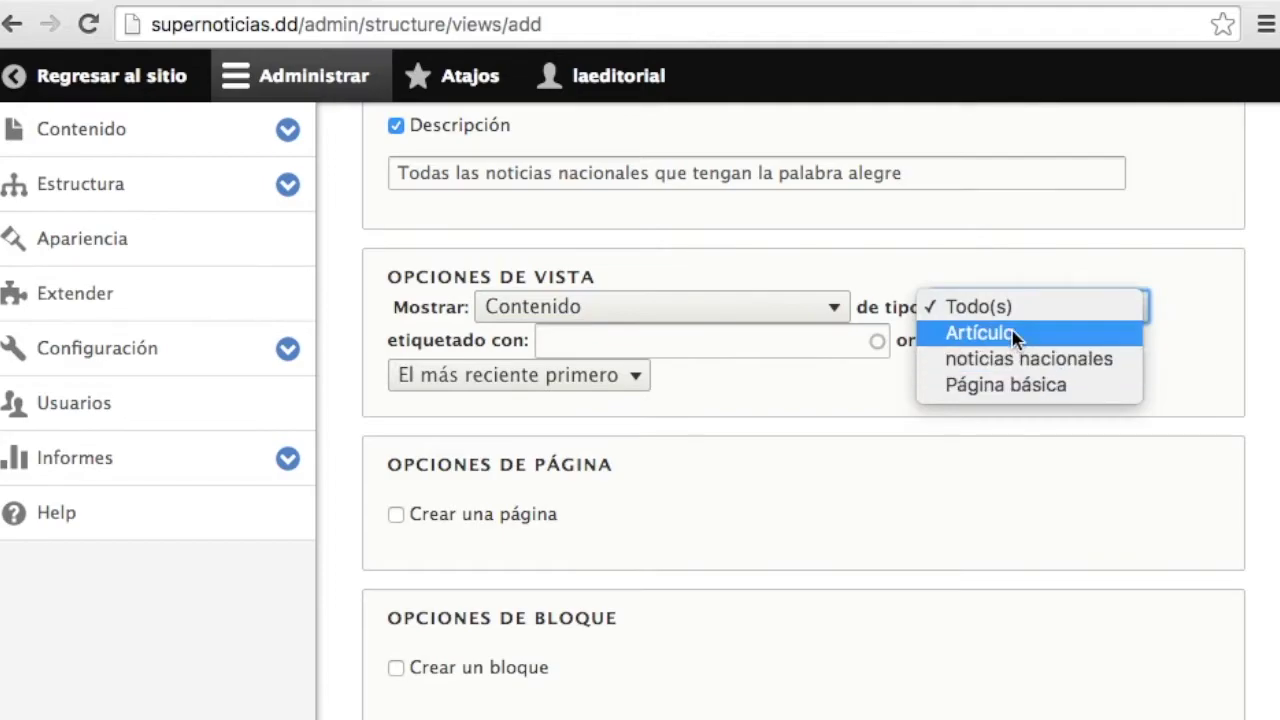
pyautogui.click(1010, 370)
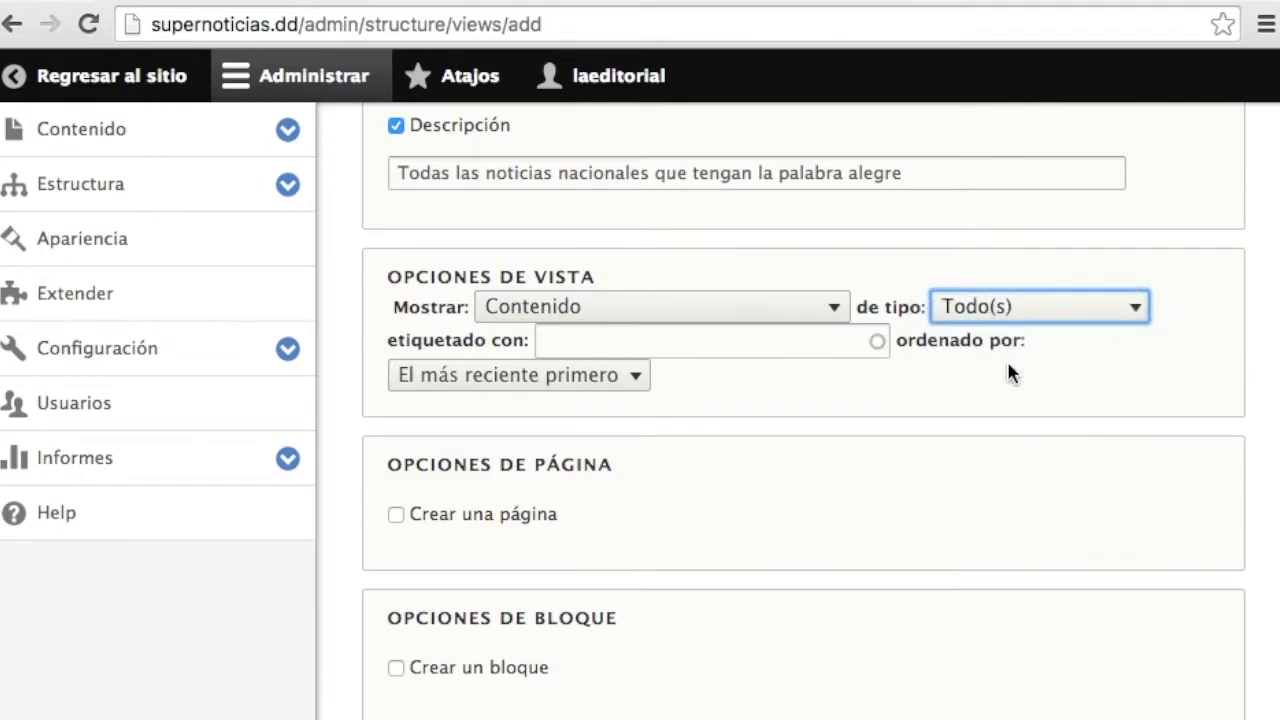
pyautogui.click(660, 340)
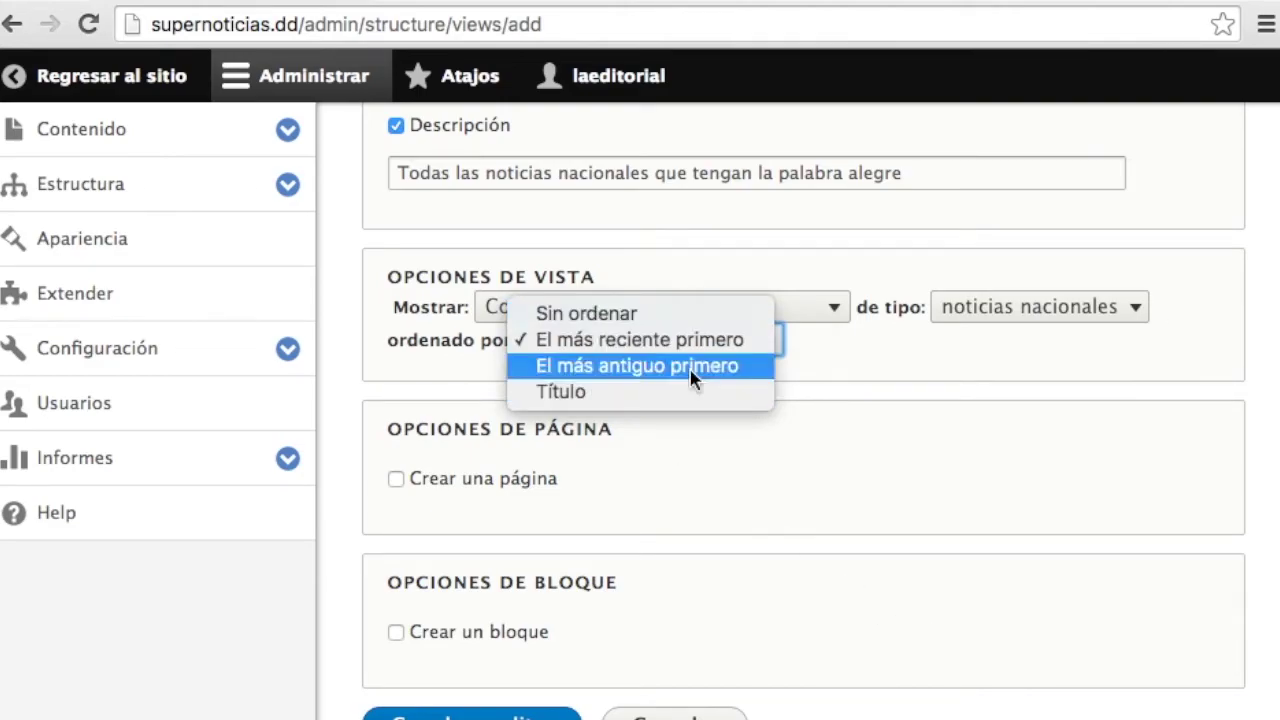
pyautogui.click(871, 349)
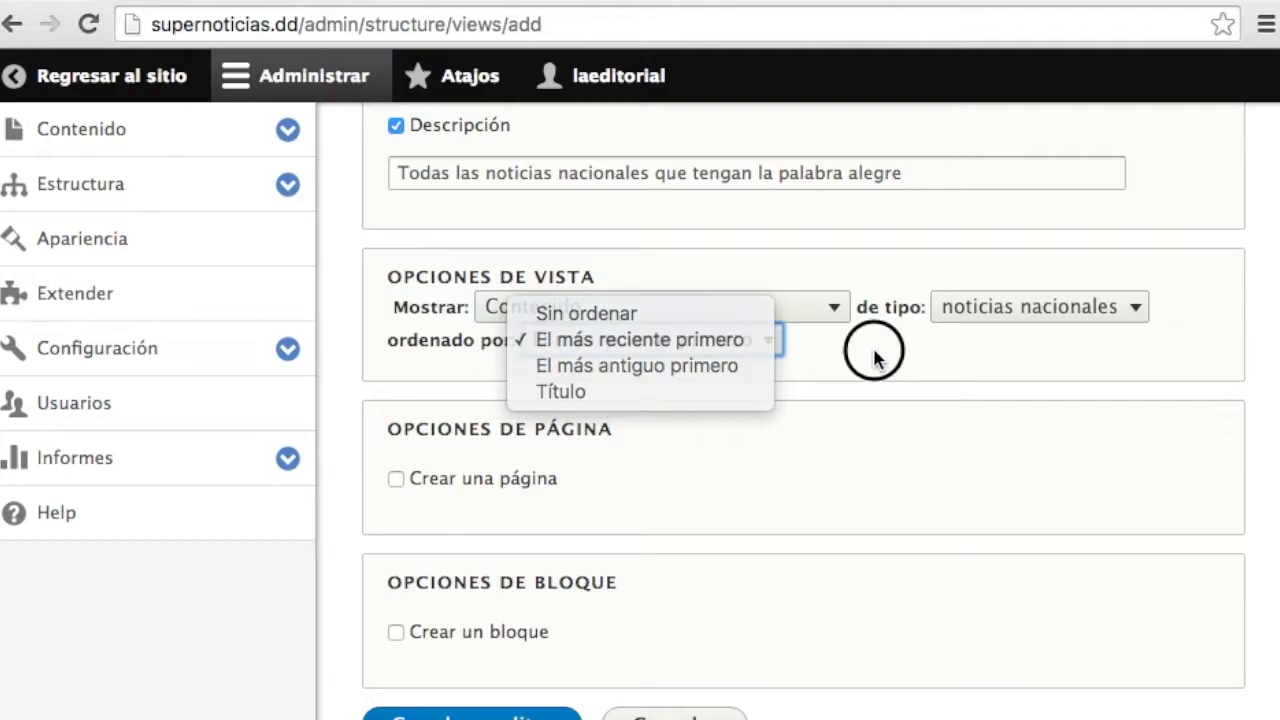
# Step: Enable the creation of both a page and a block for the view
pyautogui.scroll(-2, 738, 470)
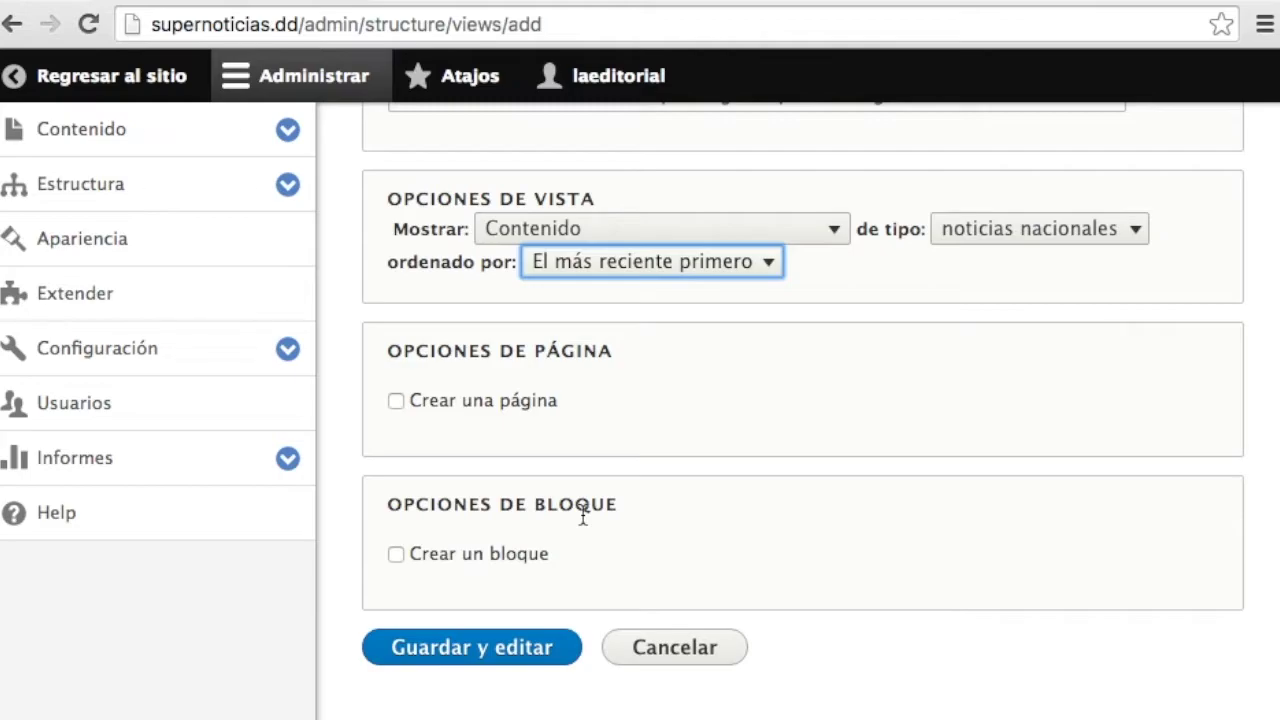
pyautogui.click(396, 401)
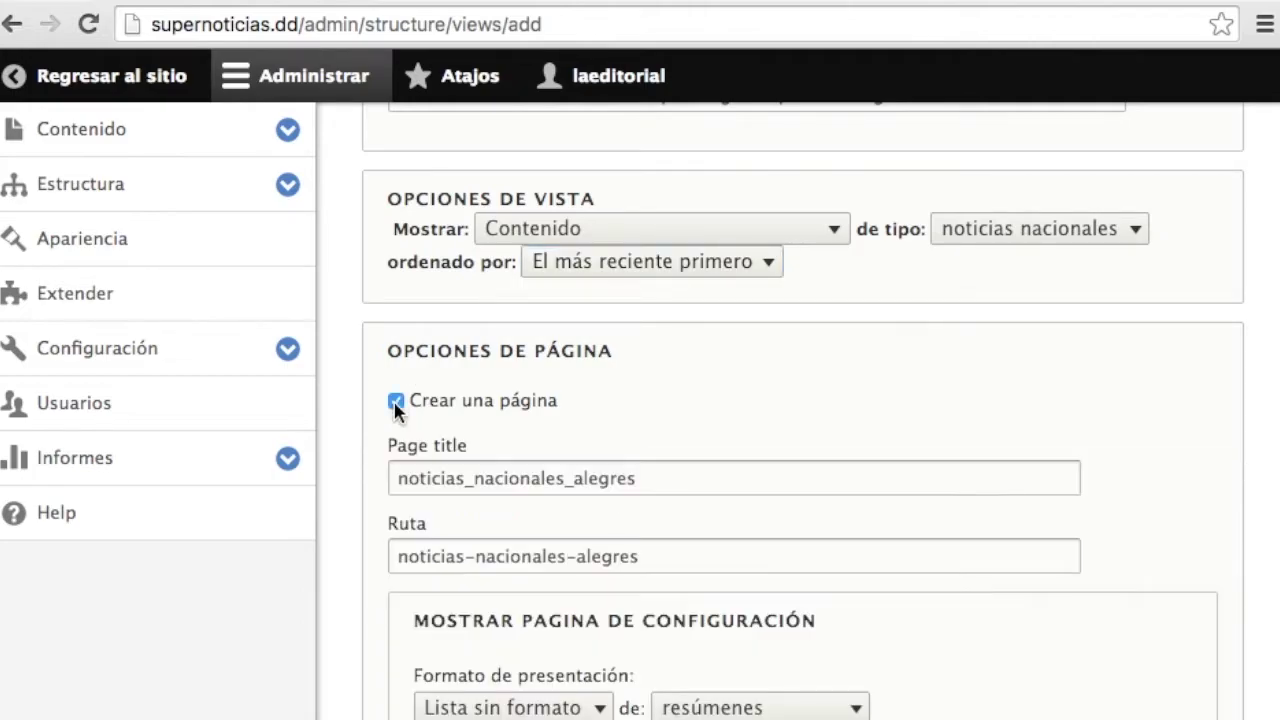
pyautogui.scroll(-3, 350, 500)
pyautogui.scroll(-3, 346, 507)
pyautogui.click(389, 577)
pyautogui.scroll(-2, 320, 309)
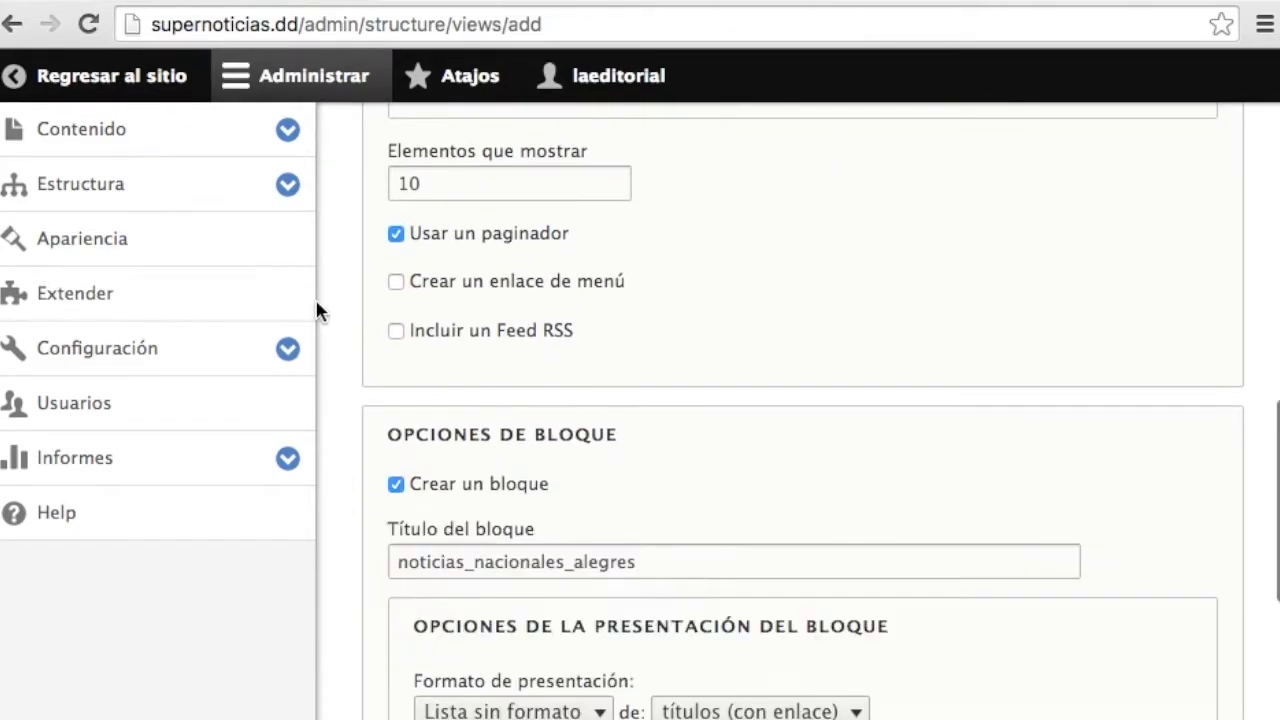
# Step: Set the page's presentation format to Lista HTML and review its number of elements to show
pyautogui.scroll(9, 315, 298)
pyautogui.scroll(4, 315, 298)
pyautogui.scroll(-7, 315, 298)
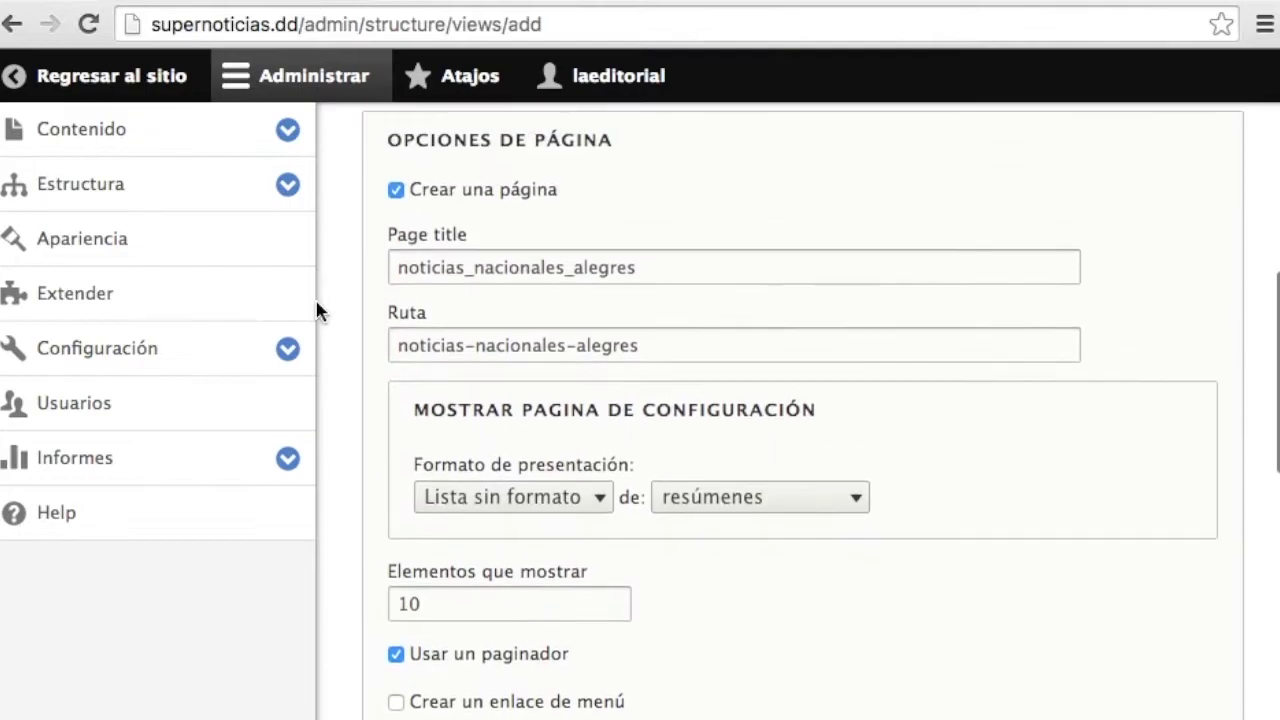
pyautogui.scroll(1, 443, 143)
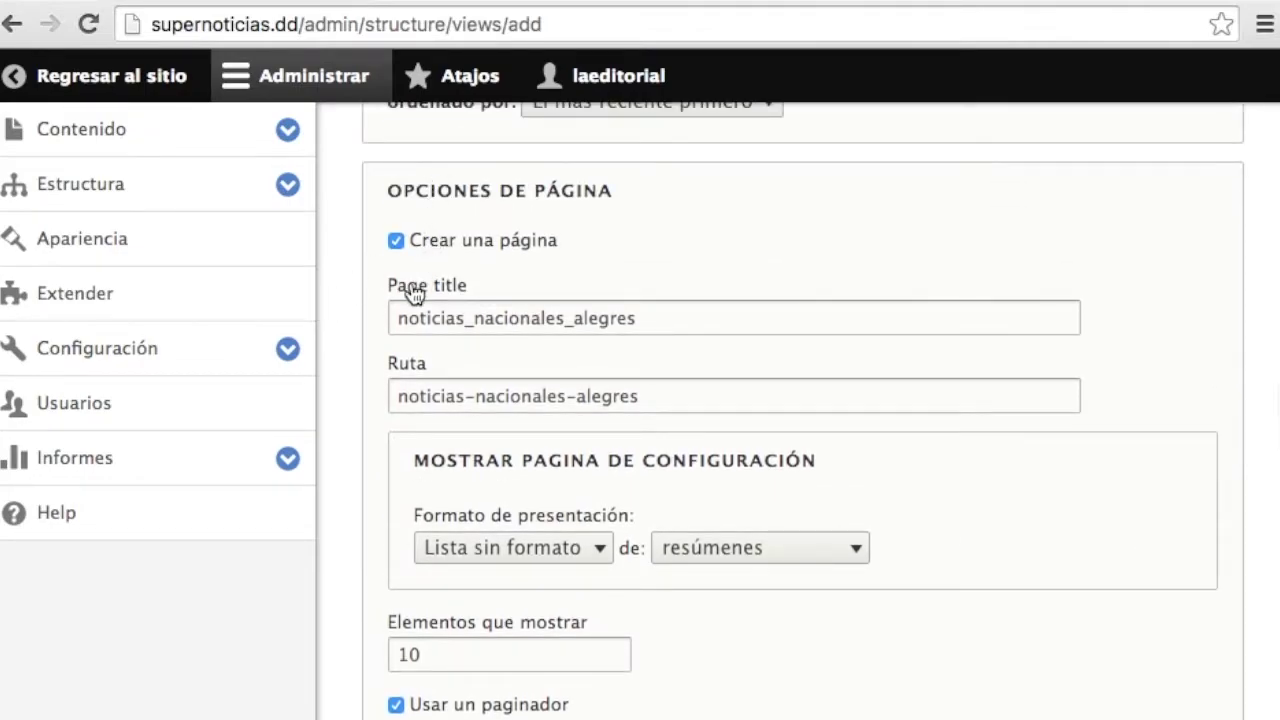
pyautogui.scroll(-2, 445, 290)
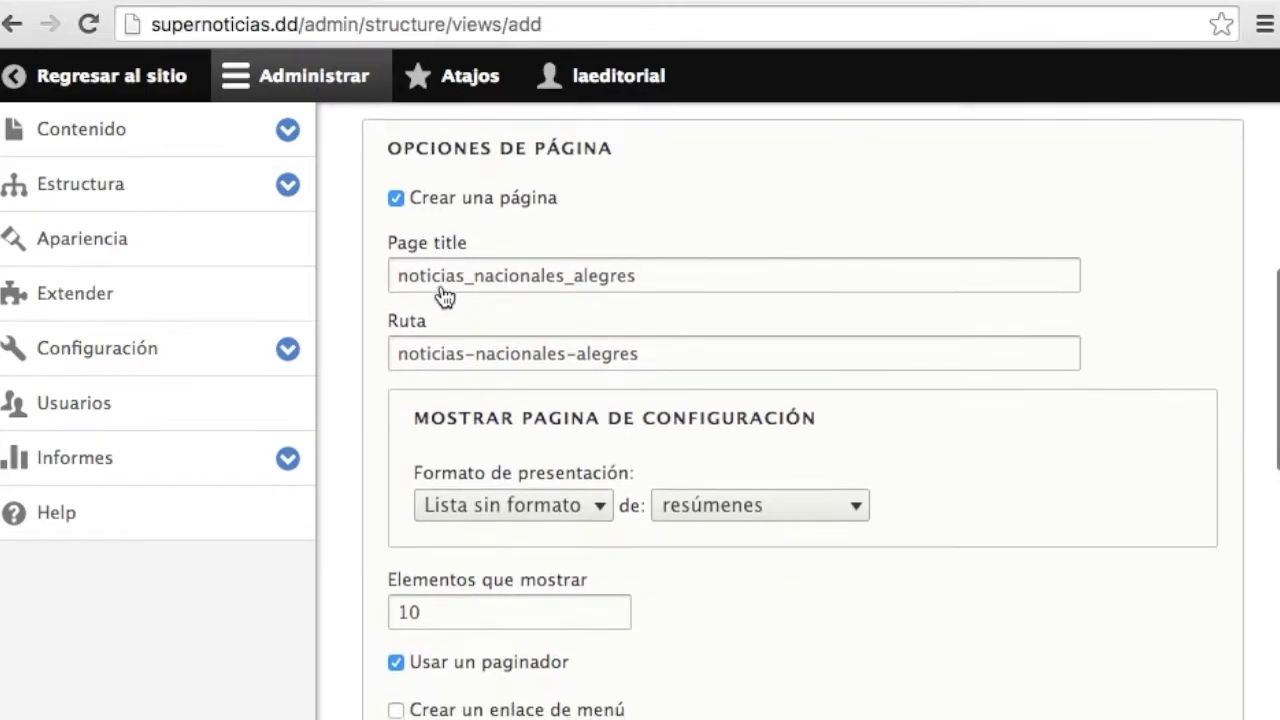
pyautogui.scroll(-2, 600, 345)
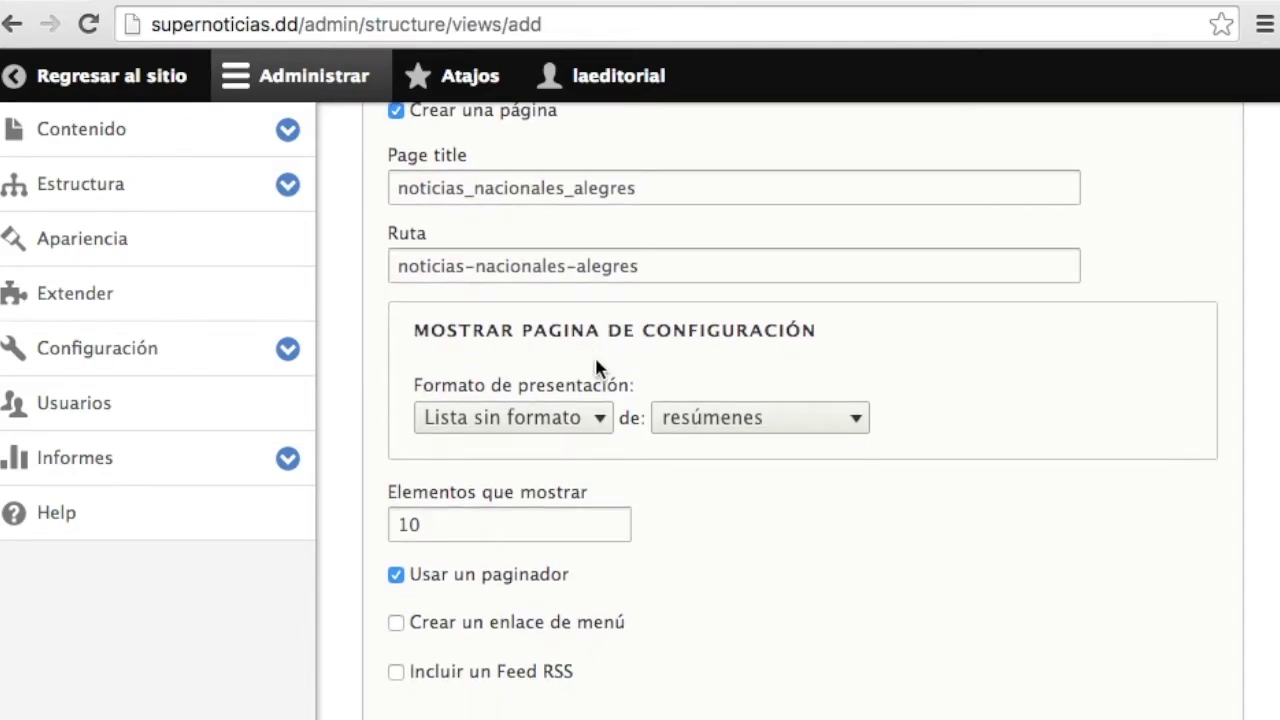
pyautogui.click(572, 420)
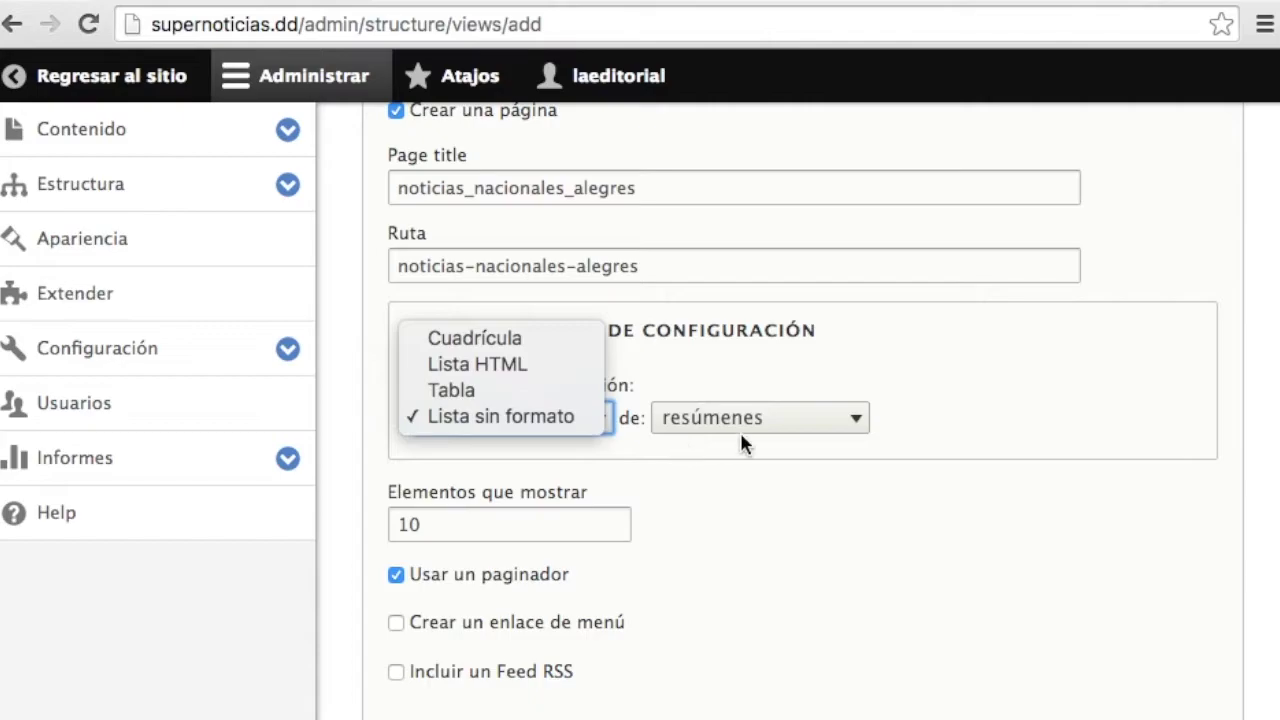
pyautogui.click(530, 368)
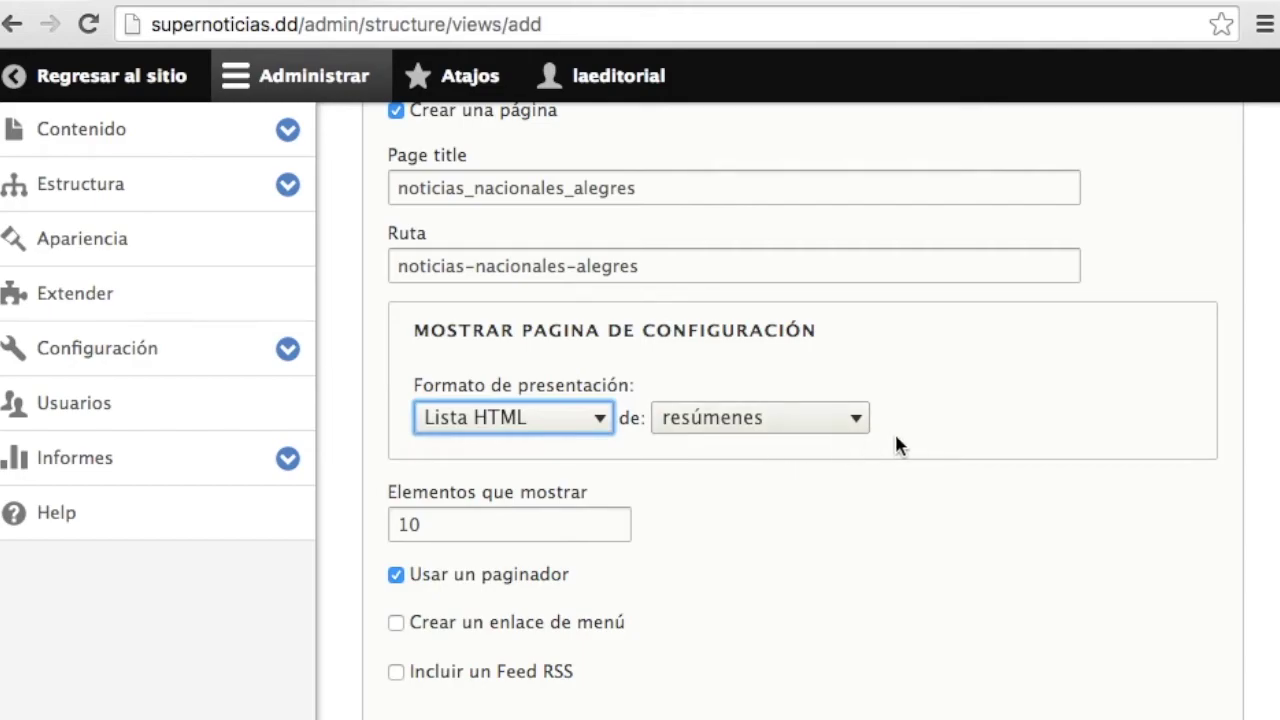
pyautogui.scroll(-5, 898, 437)
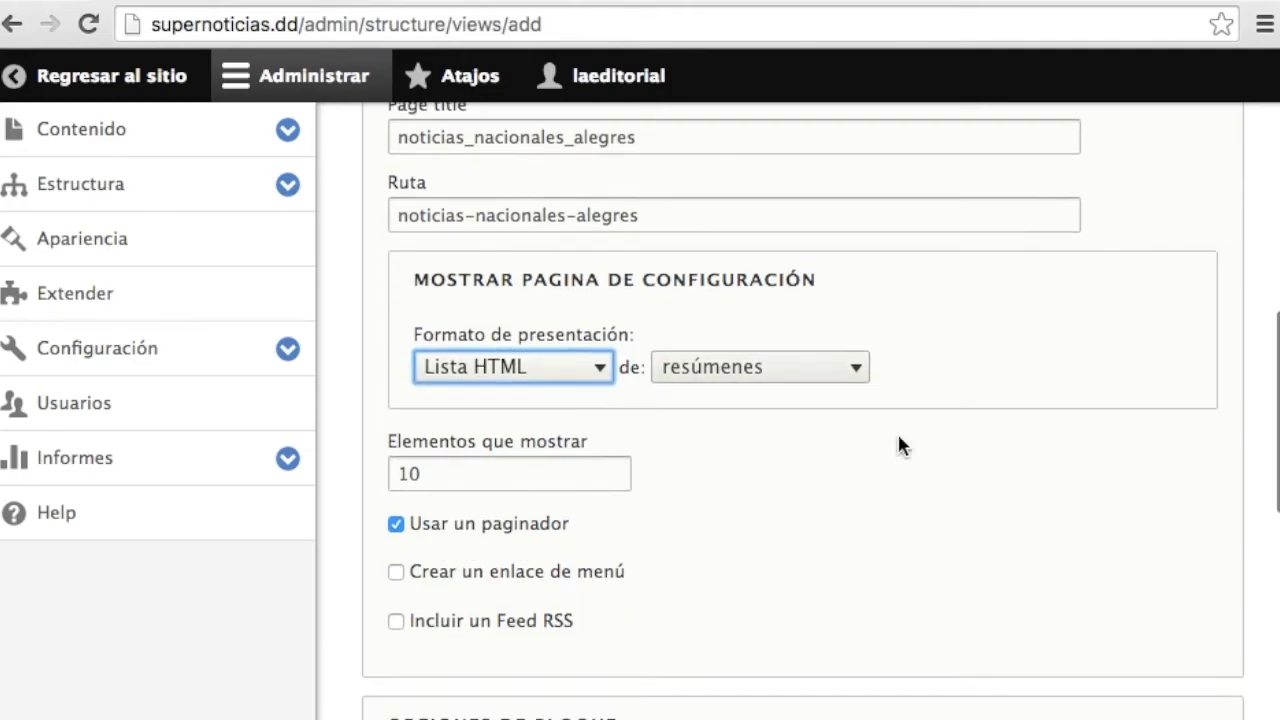
pyautogui.scroll(1, 898, 437)
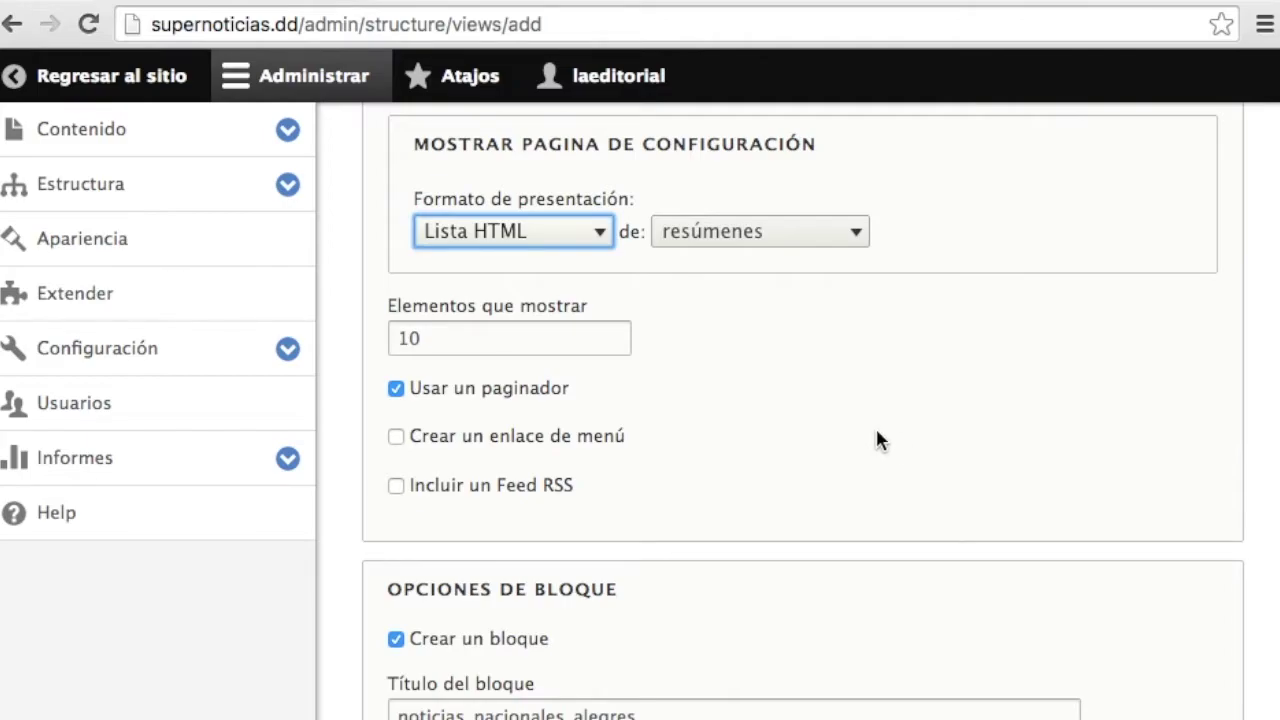
pyautogui.click(876, 440)
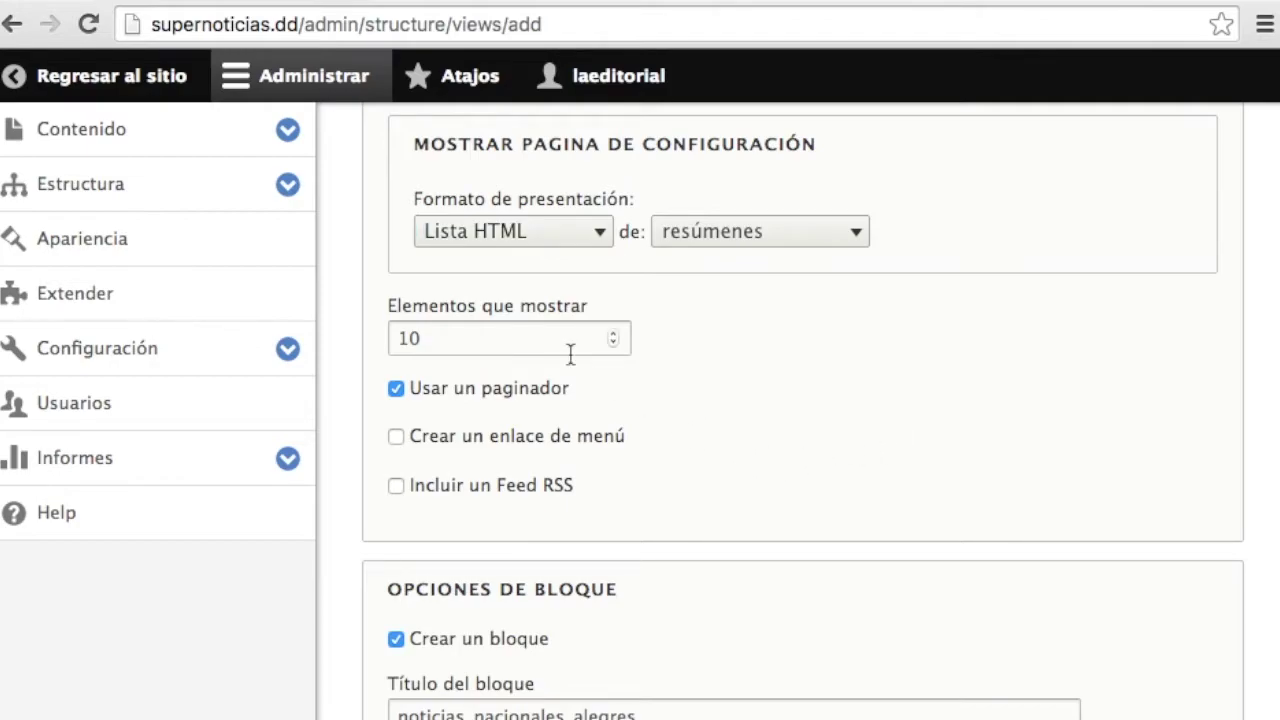
pyautogui.moveTo(502, 345); pyautogui.dragTo(394, 338)
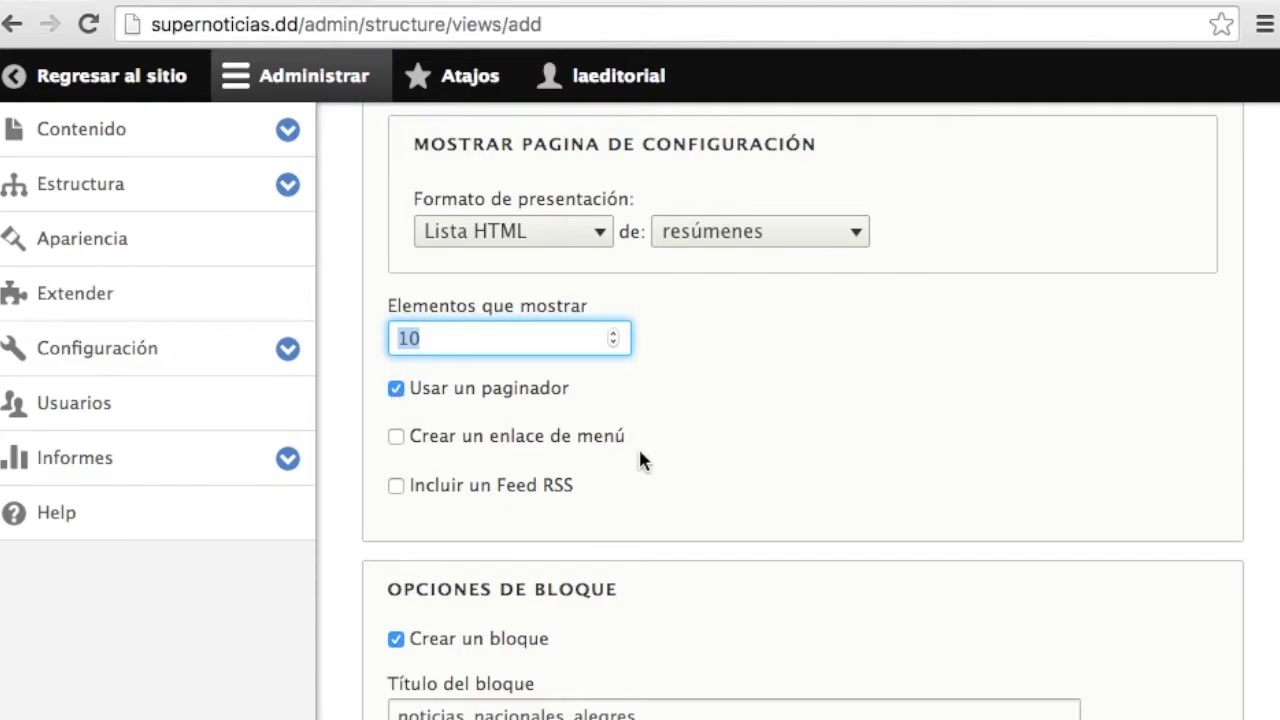
# Step: Set the block's presentation format to Lista HTML and review its number of elements per block
pyautogui.scroll(-5, 640, 458)
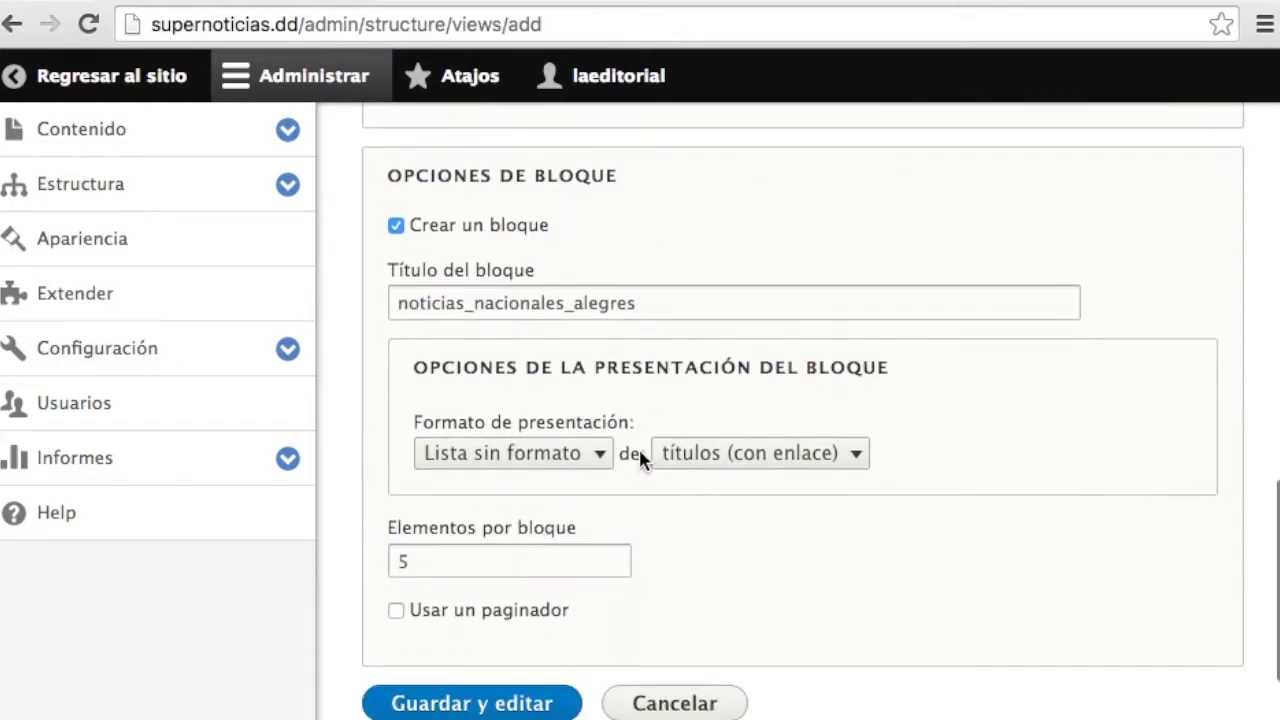
pyautogui.click(540, 462)
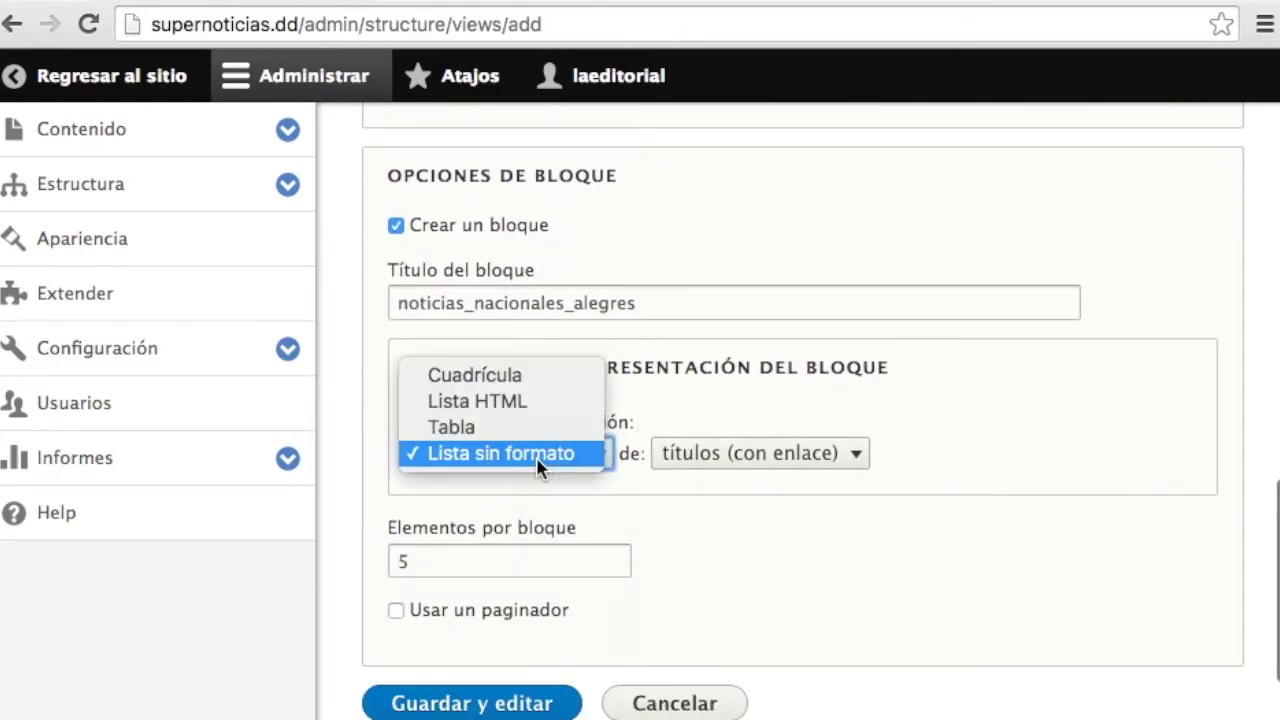
pyautogui.click(490, 406)
pyautogui.click(476, 557)
pyautogui.scroll(-2, 705, 572)
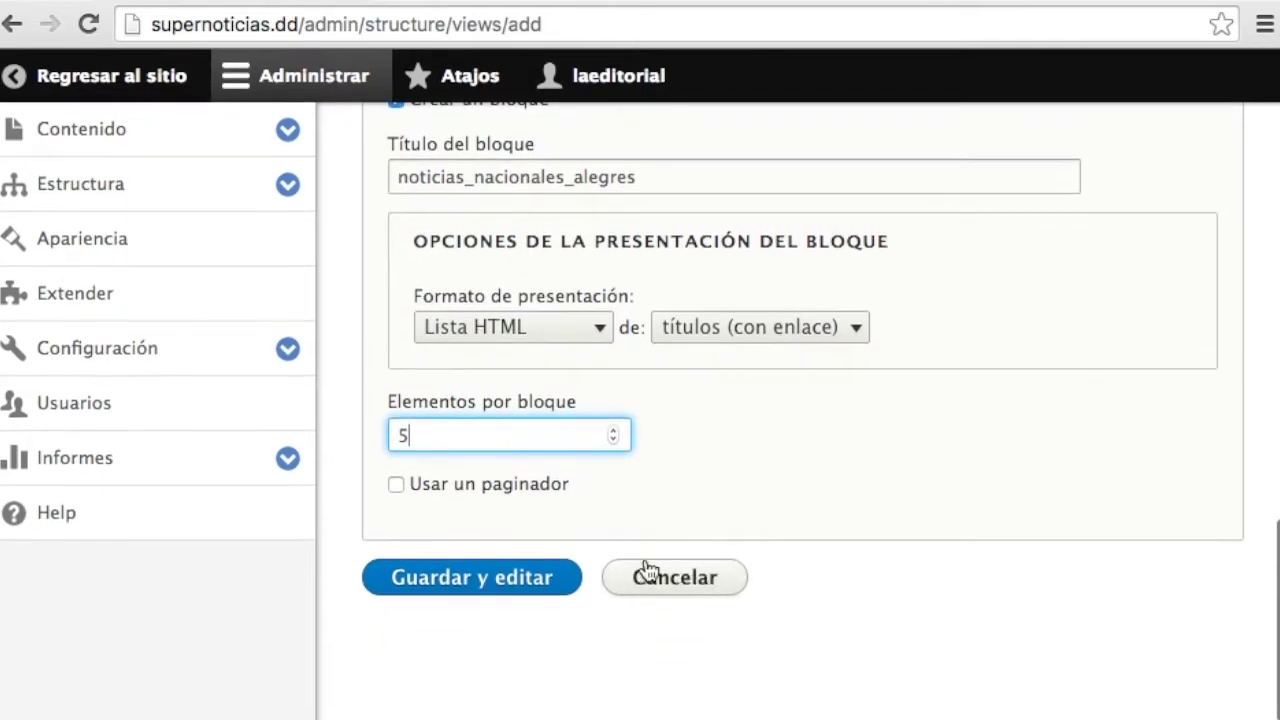
# Step: Save the new view noticias_nacionales_alegres and open it for editing
pyautogui.click(465, 578)
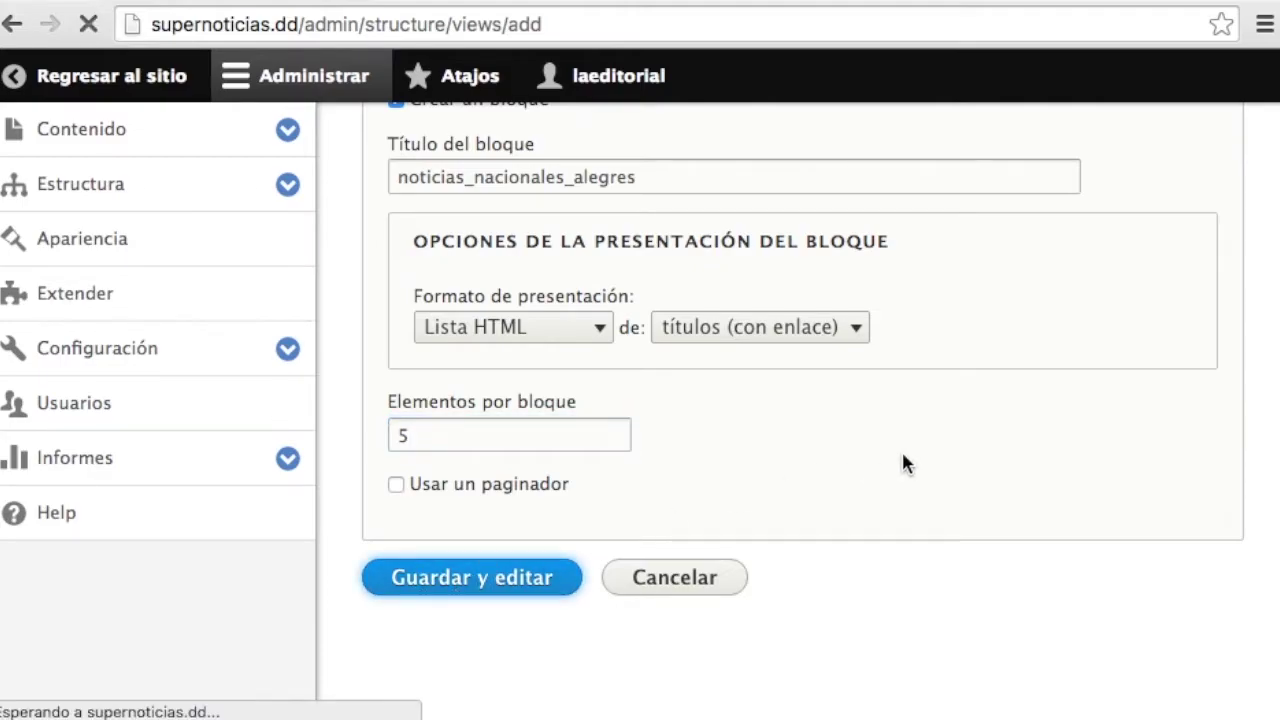
pyautogui.scroll(-4, 783, 314)
pyautogui.scroll(10, 790, 316)
pyautogui.scroll(-3, 793, 317)
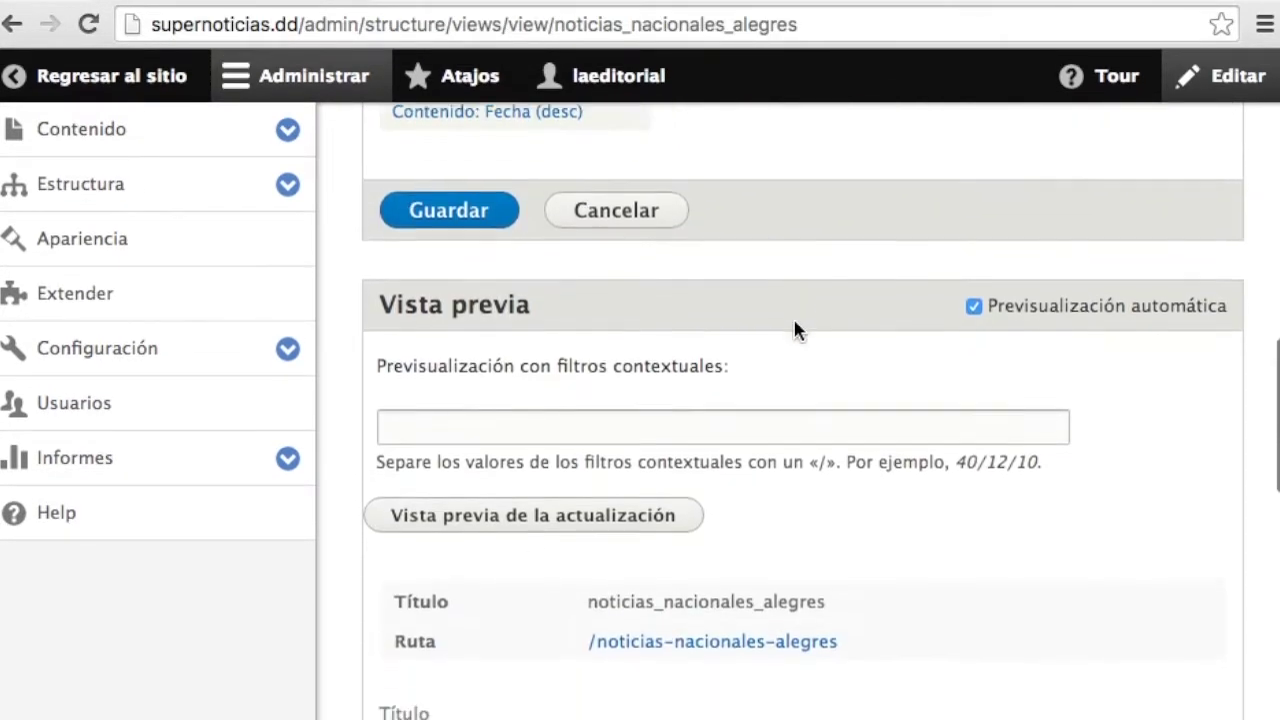
# Step: Examine the view's preview, checking its title, path and the listed news items
pyautogui.scroll(-5, 651, 257)
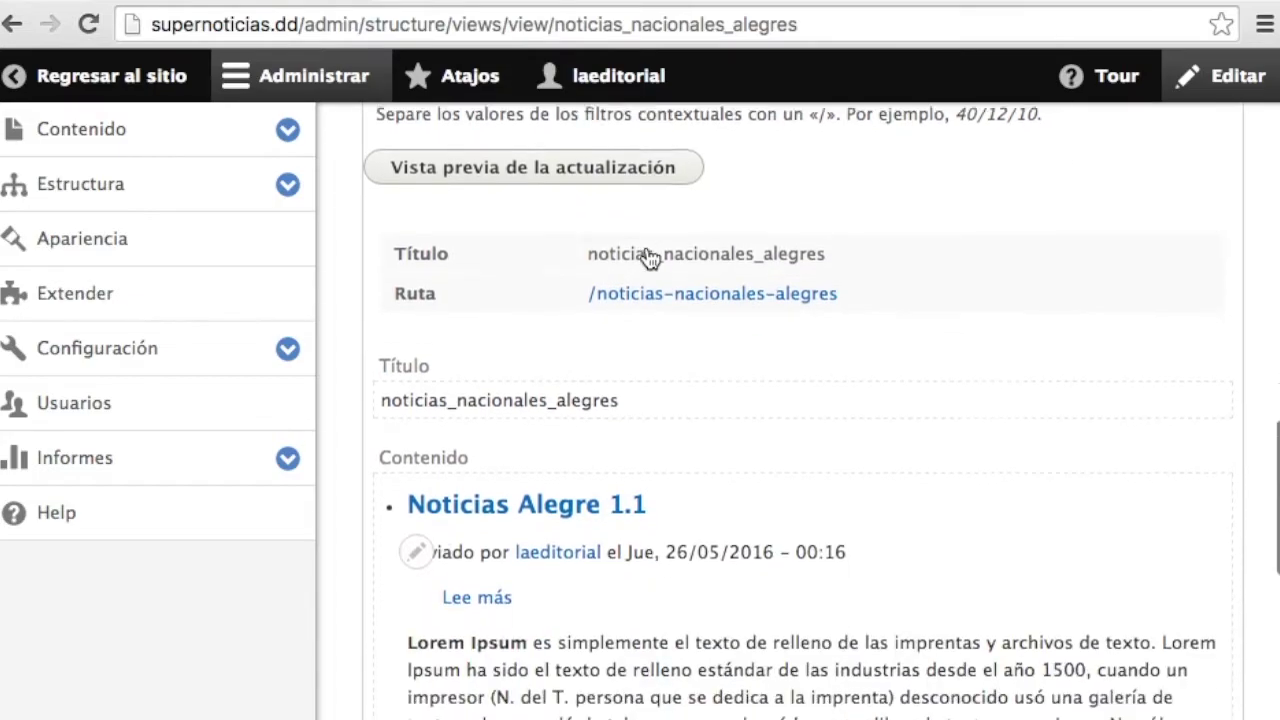
pyautogui.scroll(2, 684, 352)
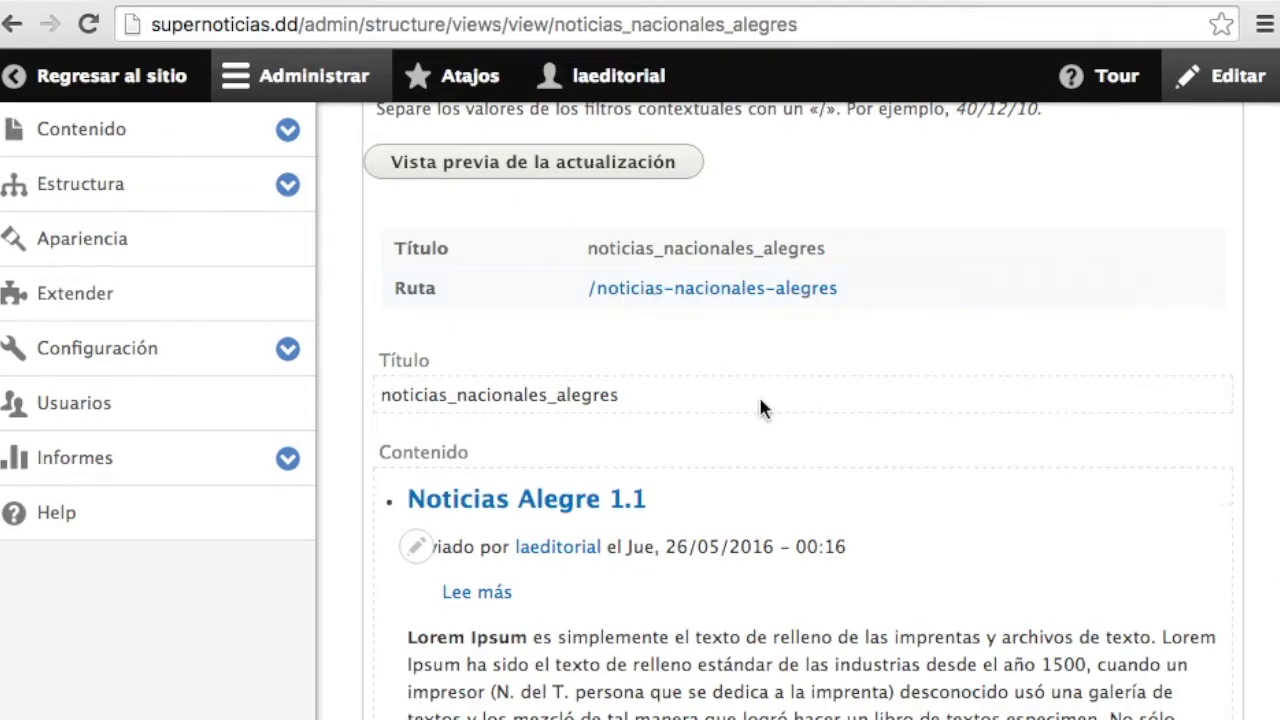
pyautogui.scroll(-5, 706, 350)
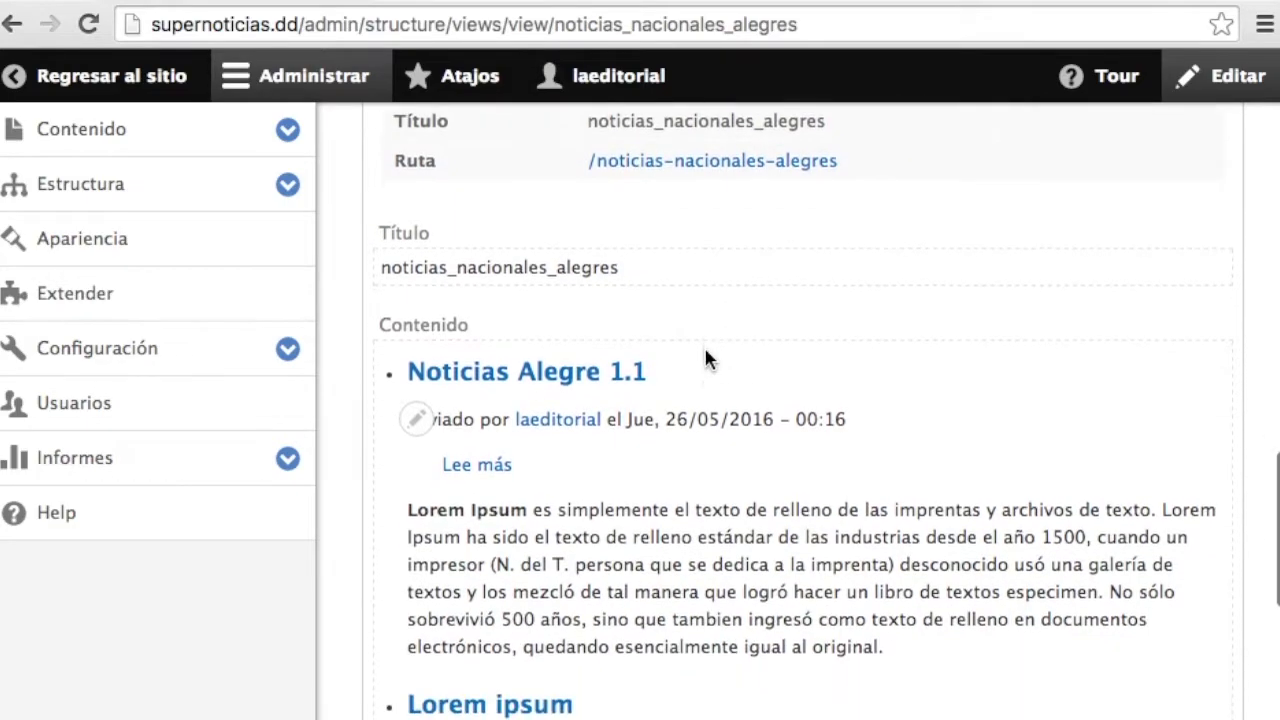
pyautogui.scroll(-5, 650, 336)
pyautogui.scroll(10, 620, 334)
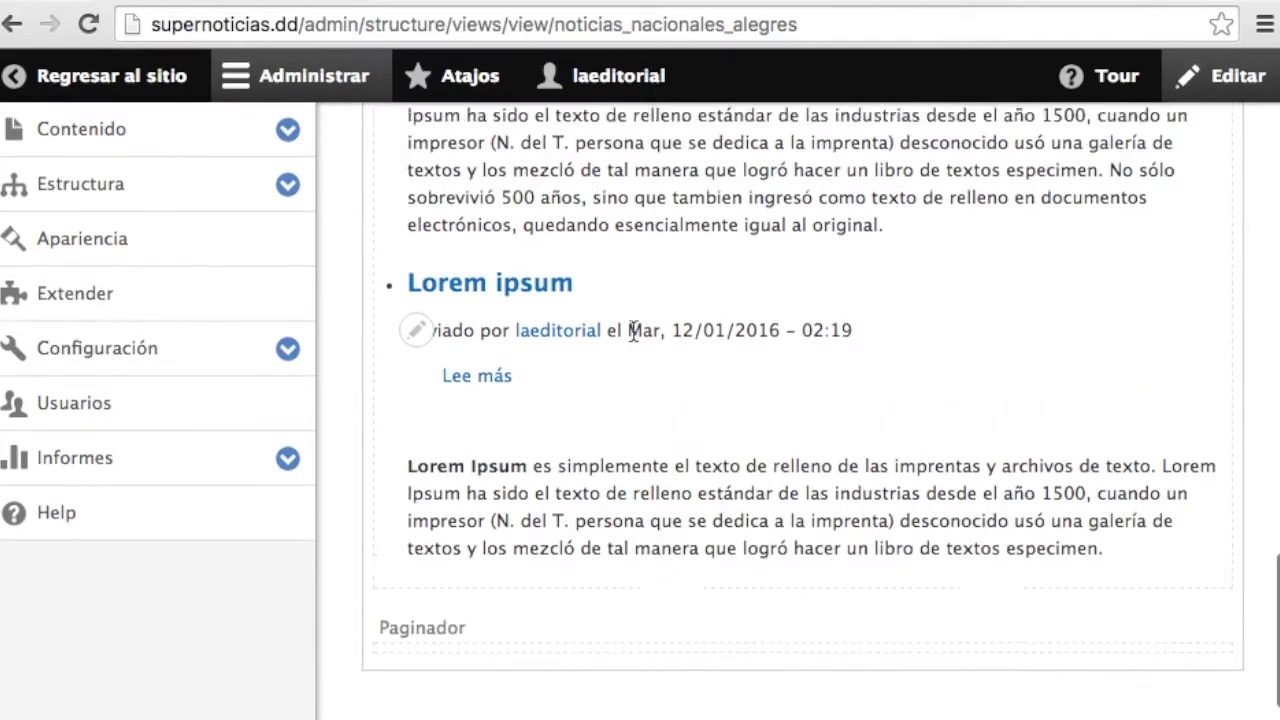
pyautogui.scroll(-7, 610, 336)
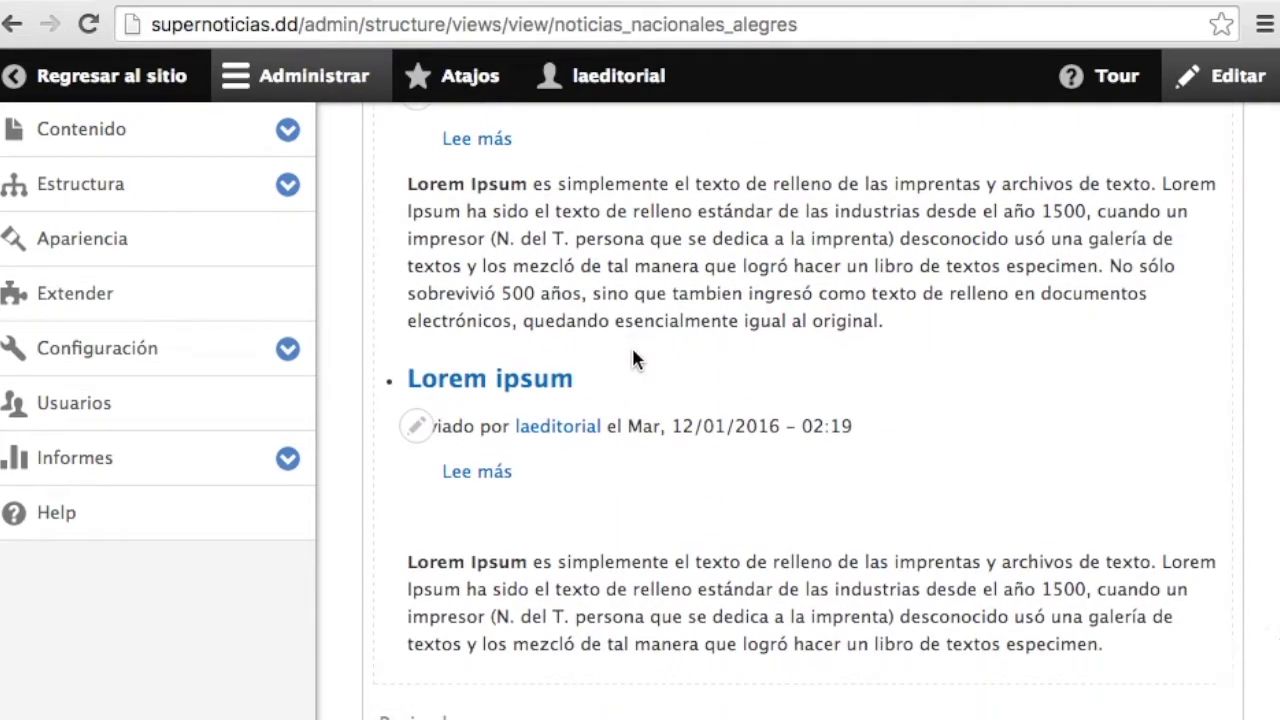
pyautogui.scroll(3, 631, 345)
# Step: Start adding a filter criterion to the view and search the available criteria for "cuerpo"
pyautogui.scroll(12, 560, 360)
pyautogui.scroll(-4, 518, 374)
pyautogui.scroll(-1, 520, 380)
pyautogui.press('super+minus')
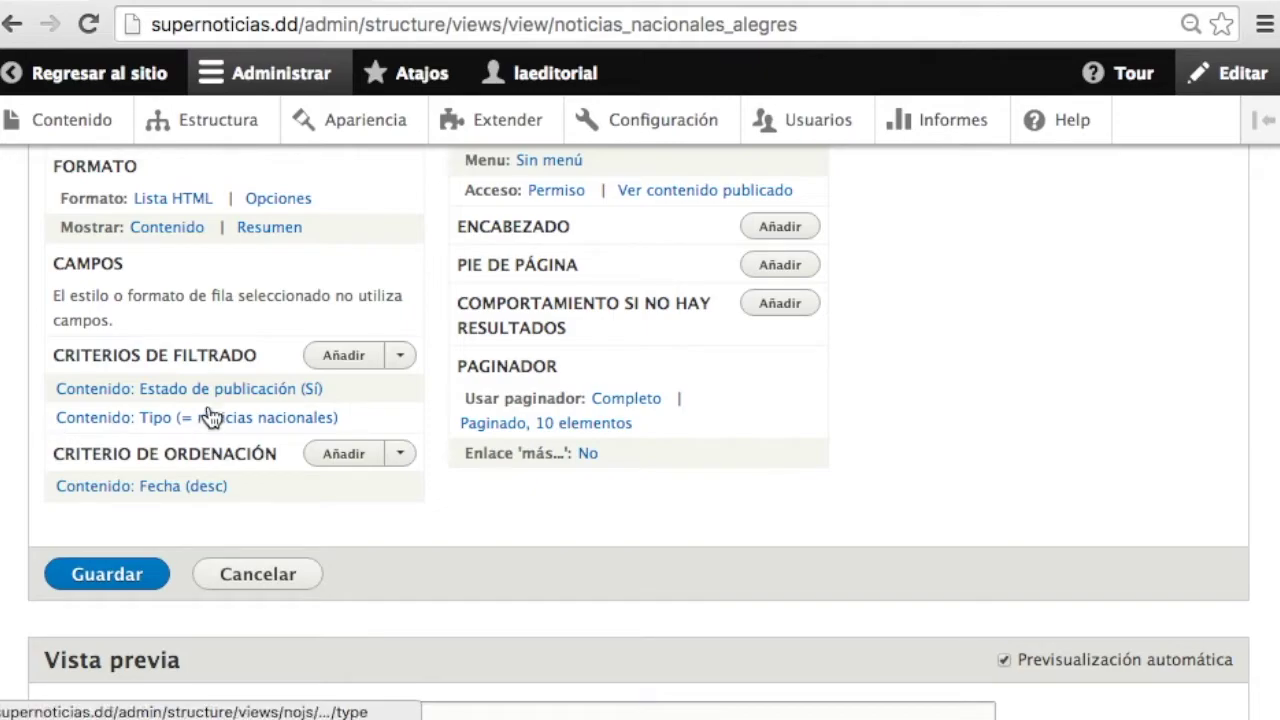
pyautogui.click(347, 358)
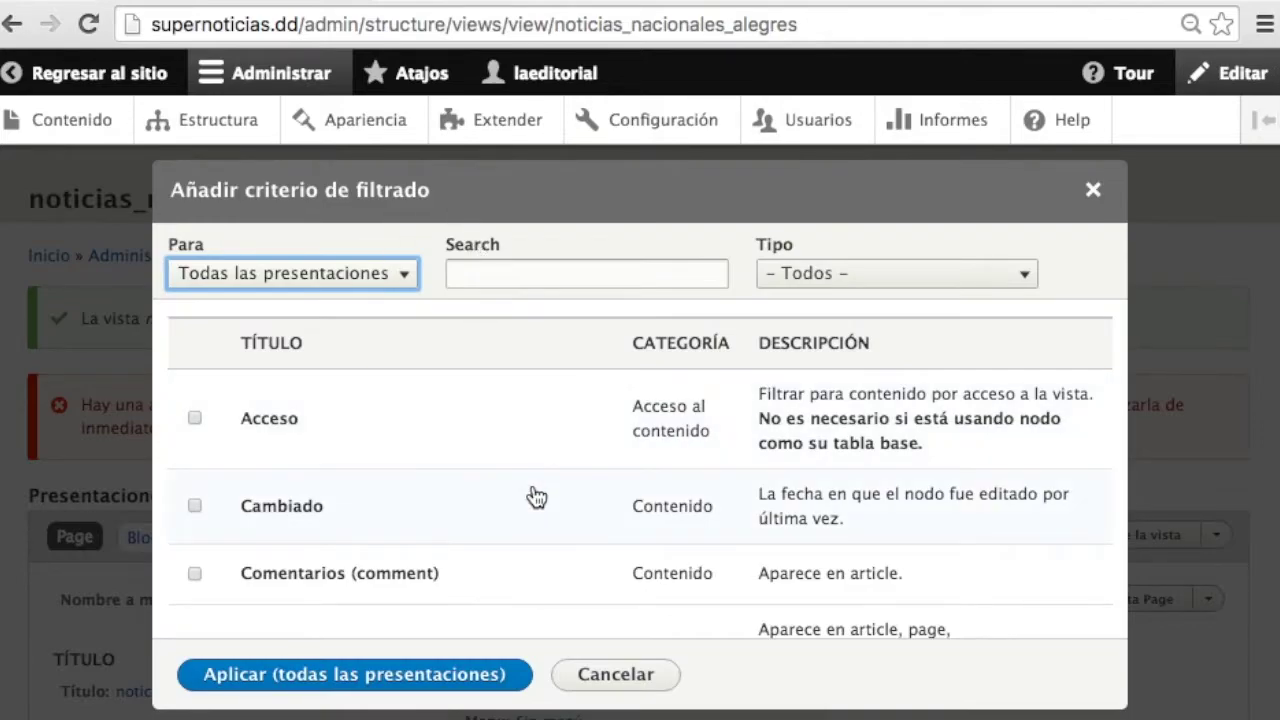
pyautogui.scroll(-5, 531, 494)
pyautogui.scroll(-3, 531, 494)
pyautogui.click(538, 285)
pyautogui.write('cuerpo')
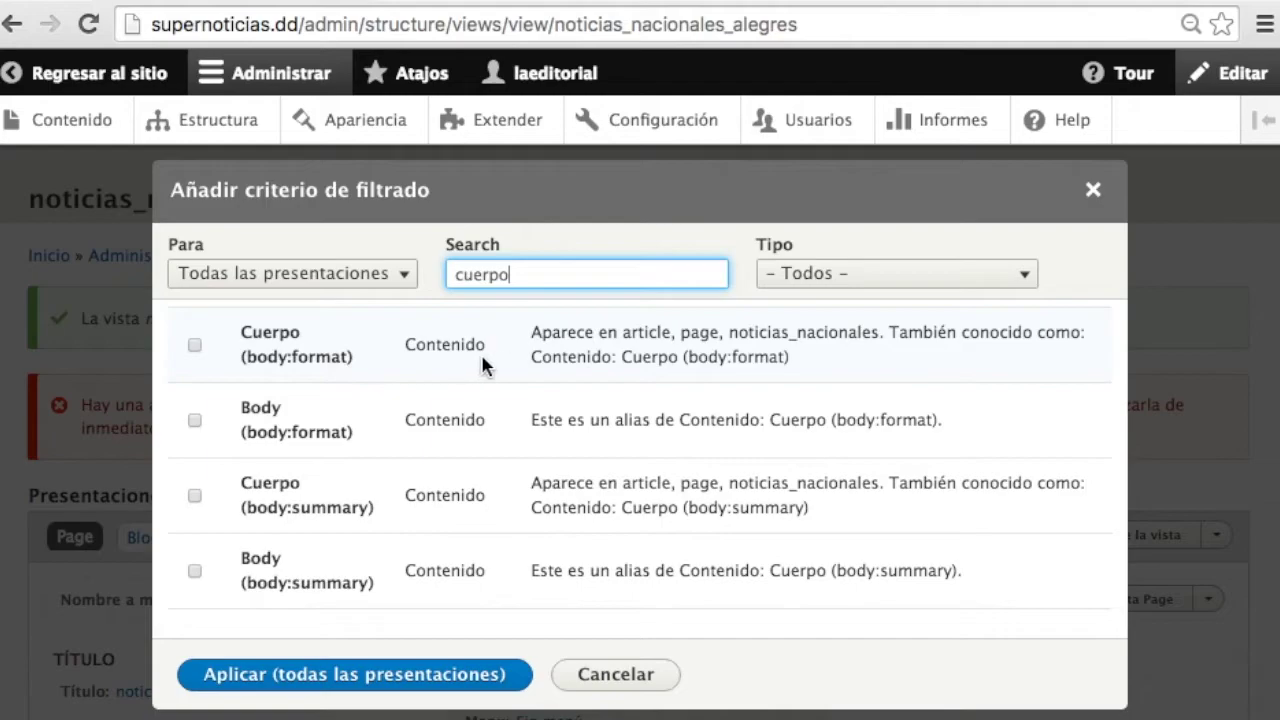
# Step: Check which content types use the Cuerpo (body) field and add it as a filter criterion for Todas las presentaciones
pyautogui.moveTo(731, 340); pyautogui.dragTo(880, 328)
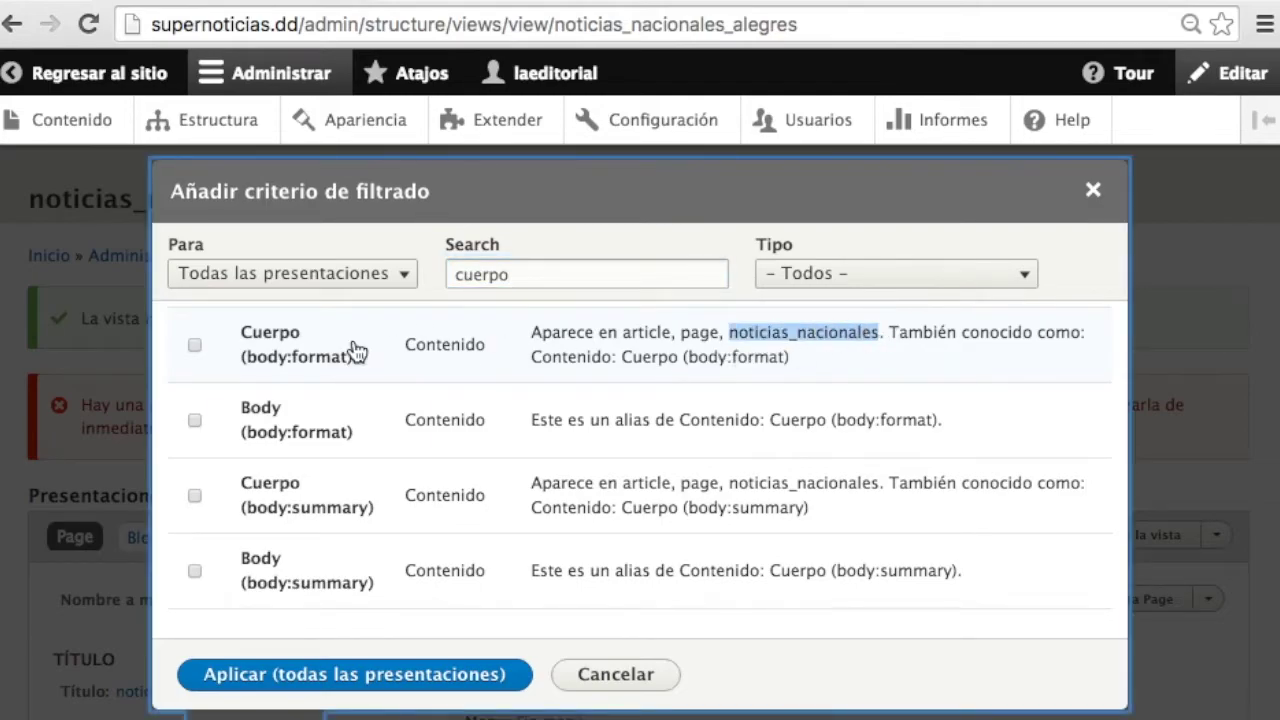
pyautogui.scroll(3, 222, 352)
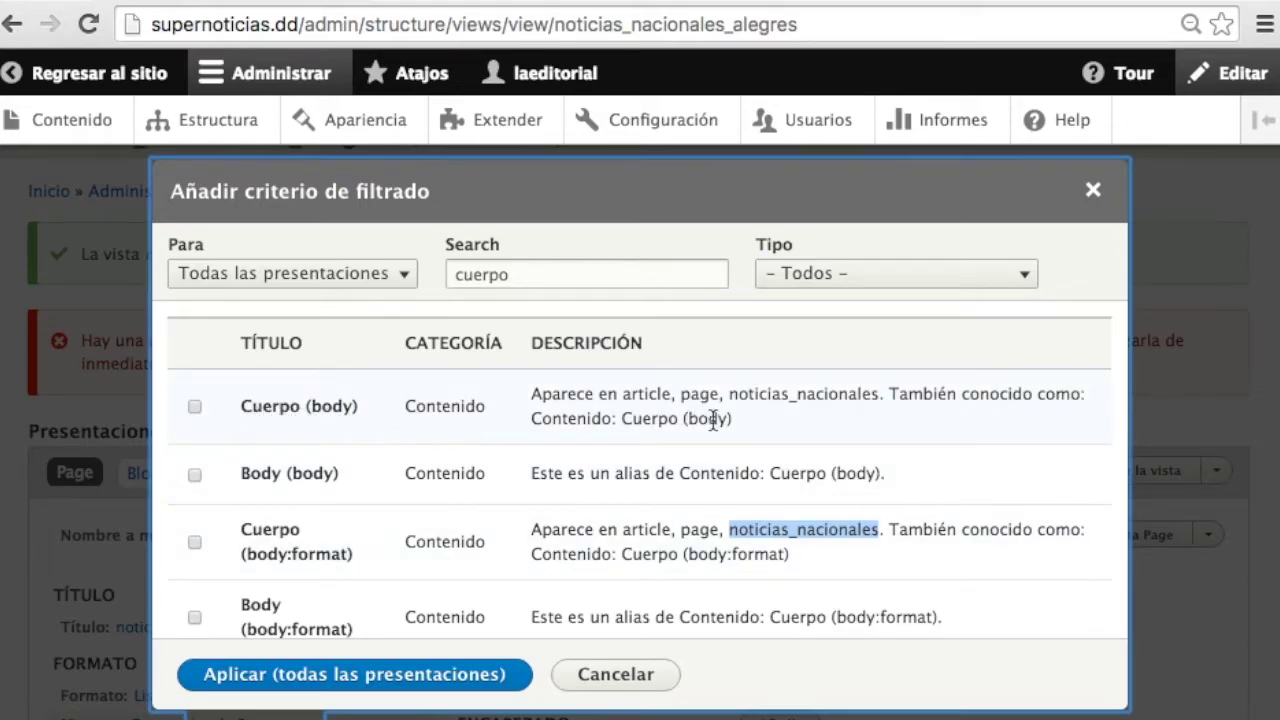
pyautogui.moveTo(892, 394); pyautogui.dragTo(620, 394)
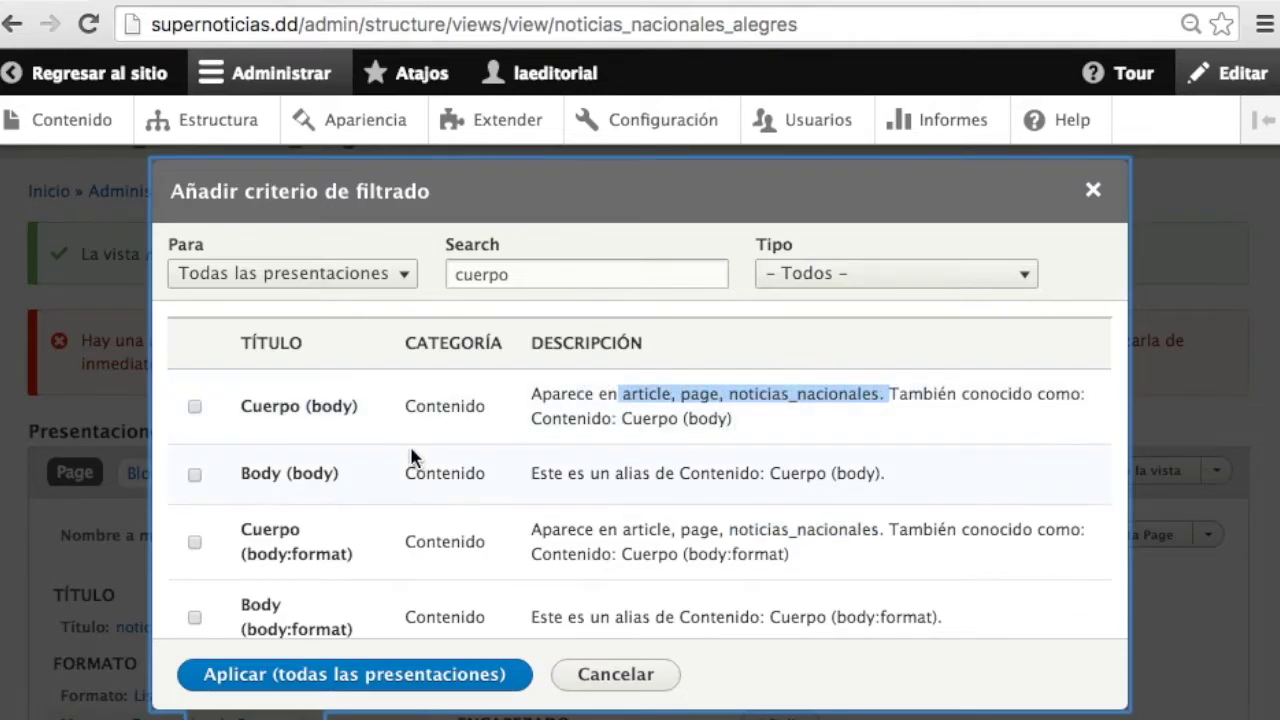
pyautogui.click(194, 406)
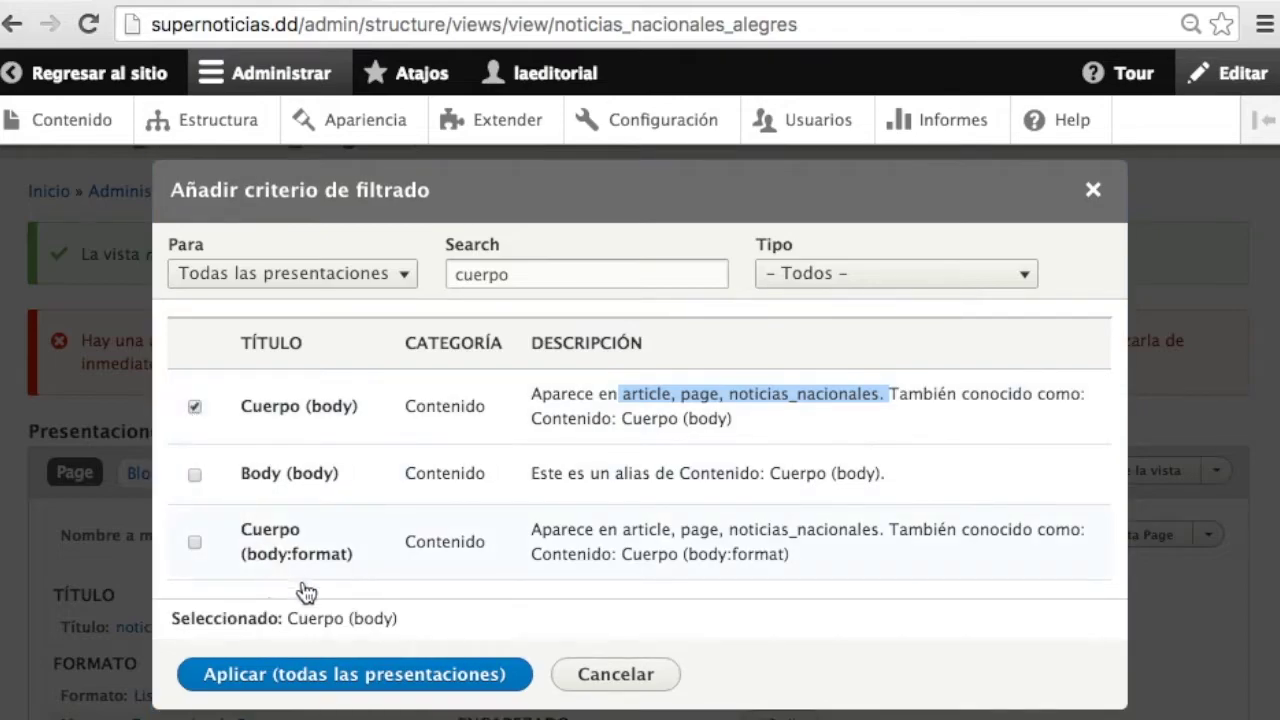
pyautogui.click(352, 676)
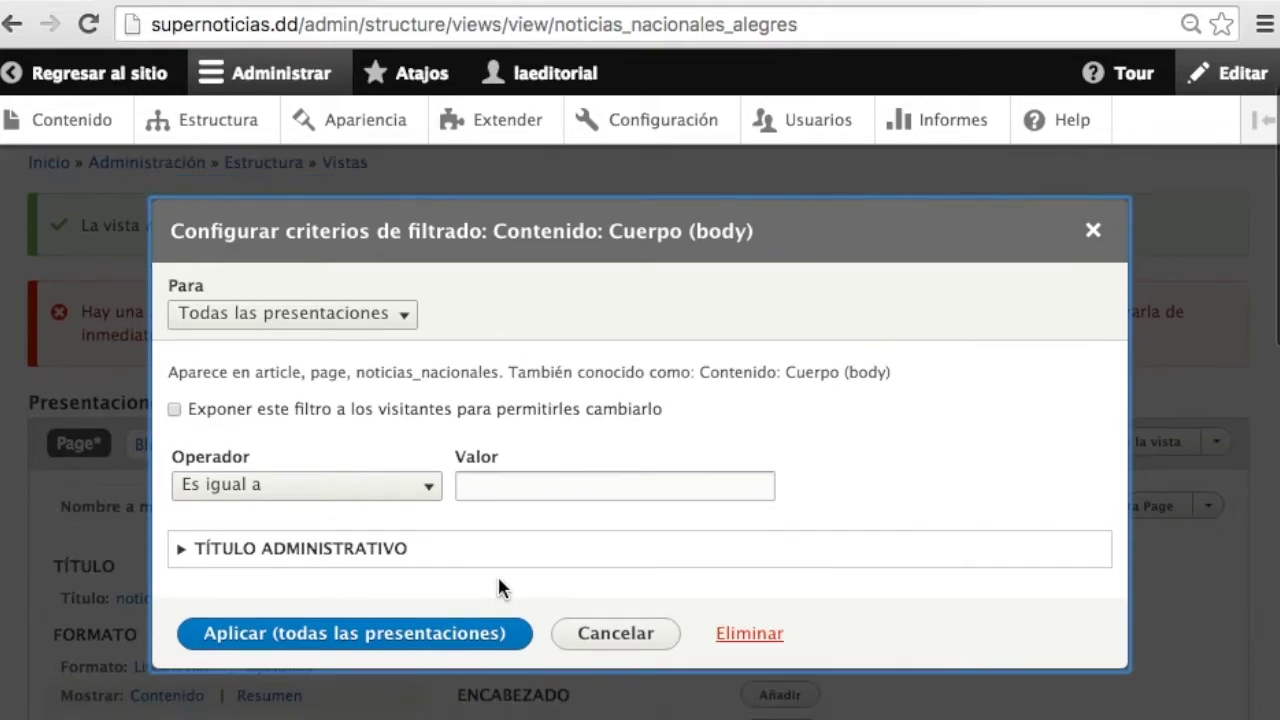
# Step: Configure the Cuerpo (body) filter with the operator Contiene and the value "alegre", applied to all presentations
pyautogui.click(282, 485)
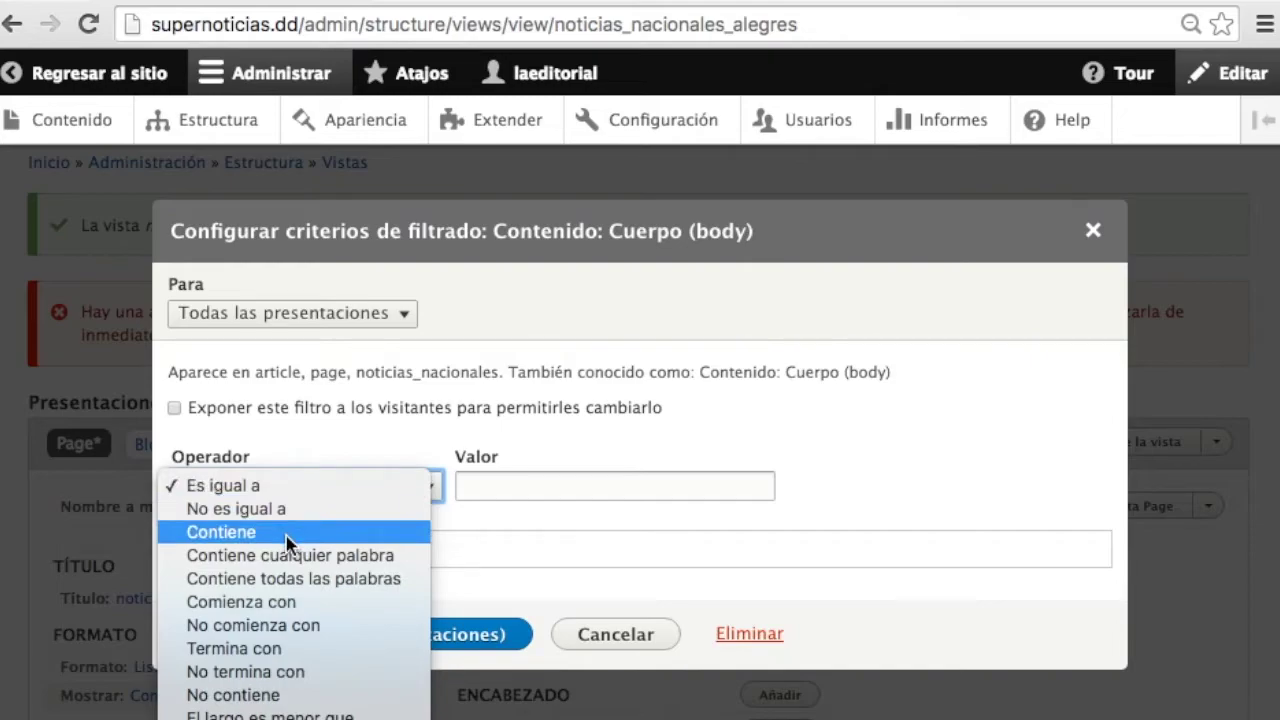
pyautogui.click(287, 534)
pyautogui.click(532, 487)
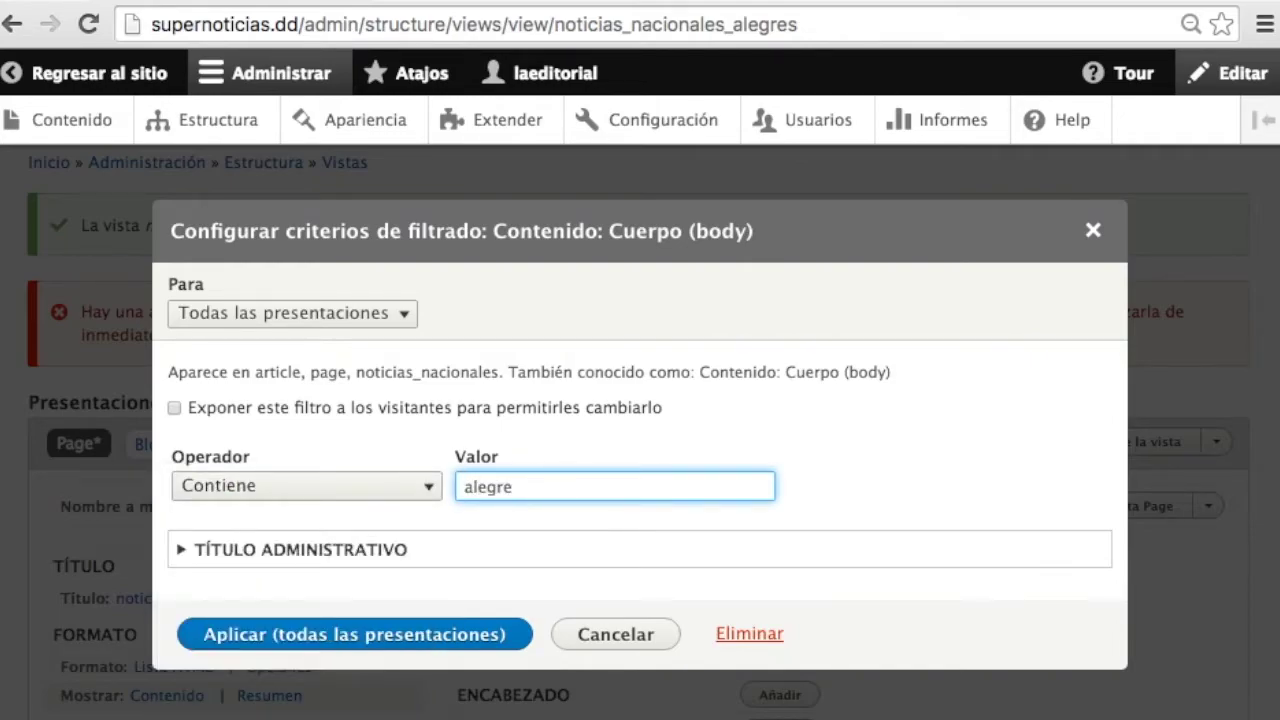
pyautogui.click(277, 646)
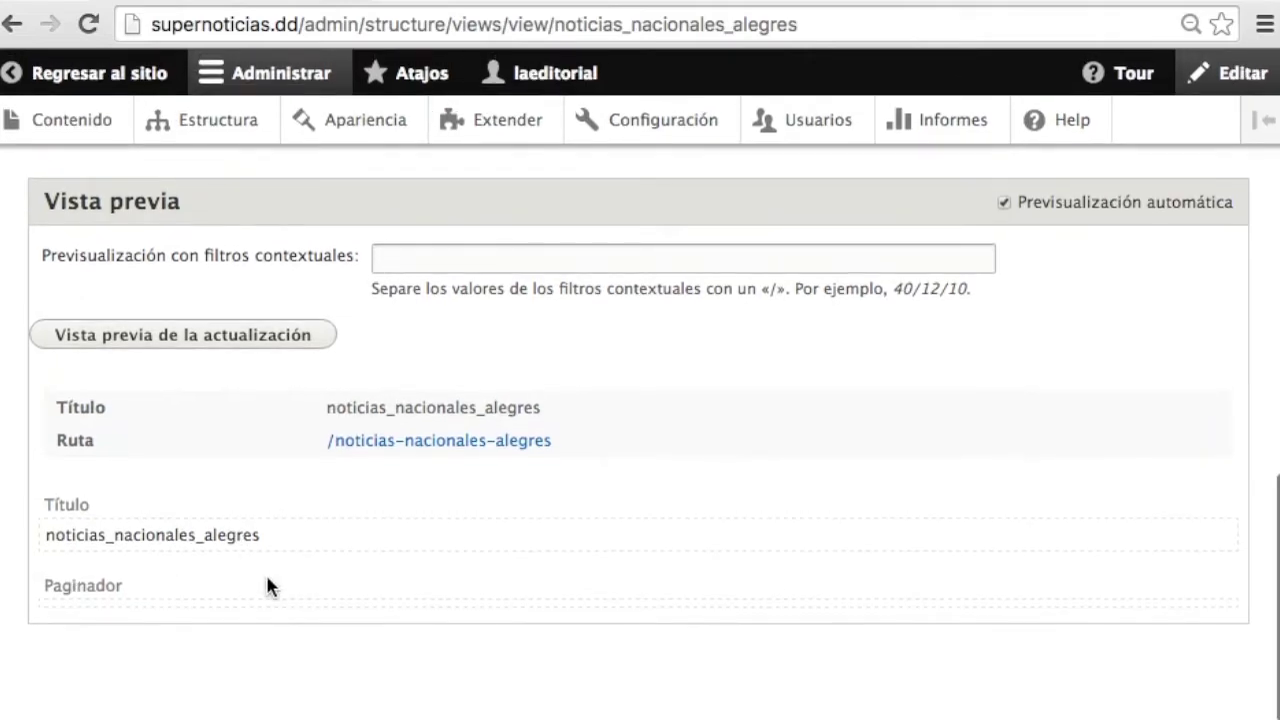
# Step: Review the filtered view's preview, the notices above it and the Page presentation's settings
pyautogui.scroll(-10, 361, 542)
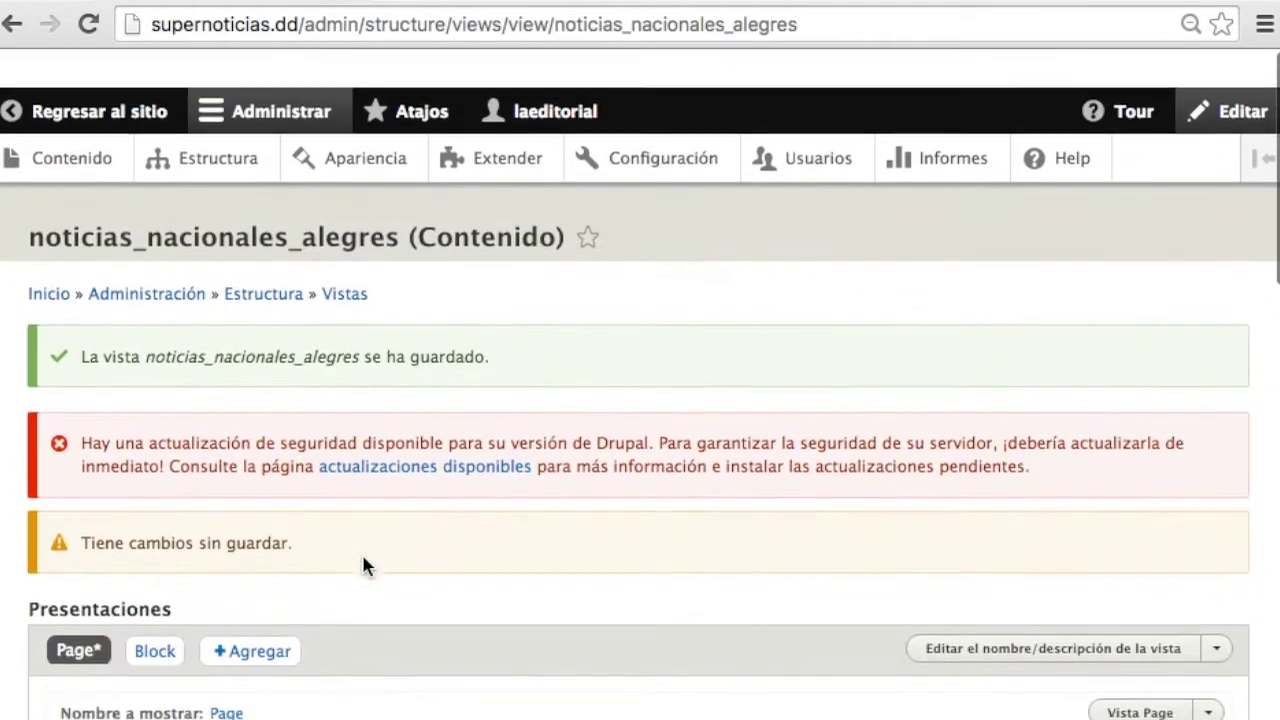
pyautogui.scroll(-5, 361, 551)
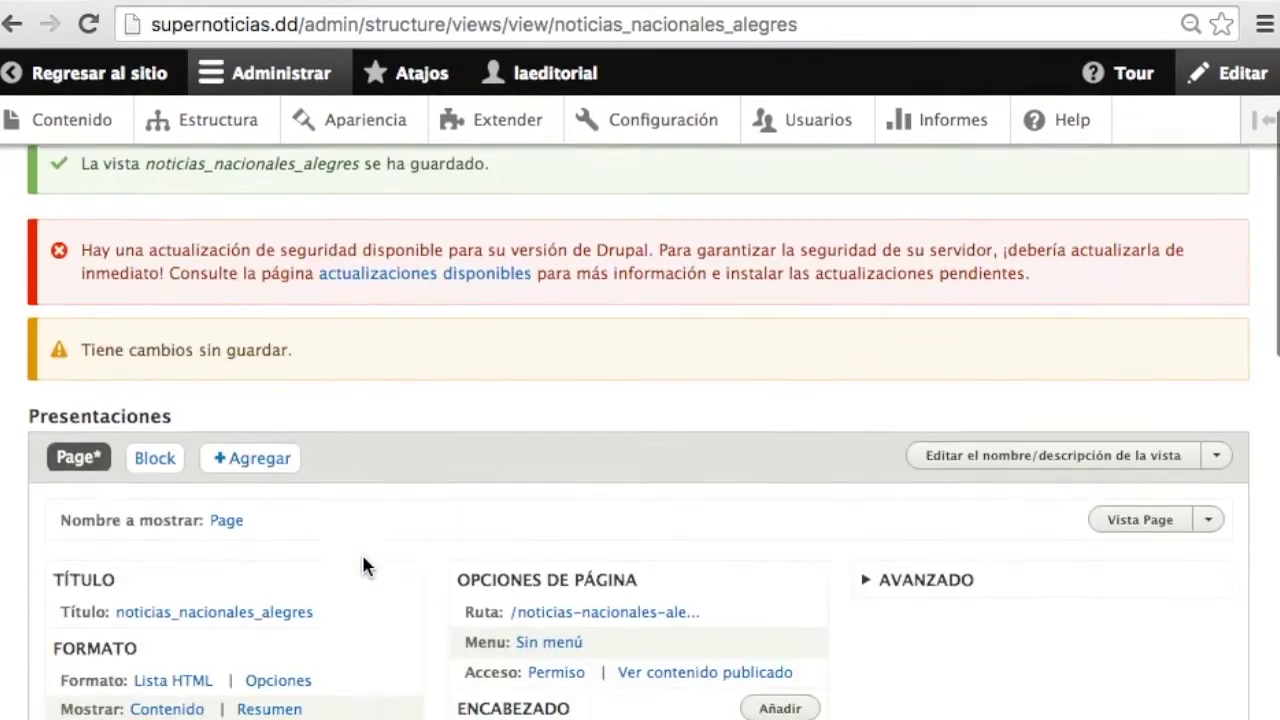
pyautogui.scroll(1, 361, 551)
pyautogui.scroll(2, 362, 556)
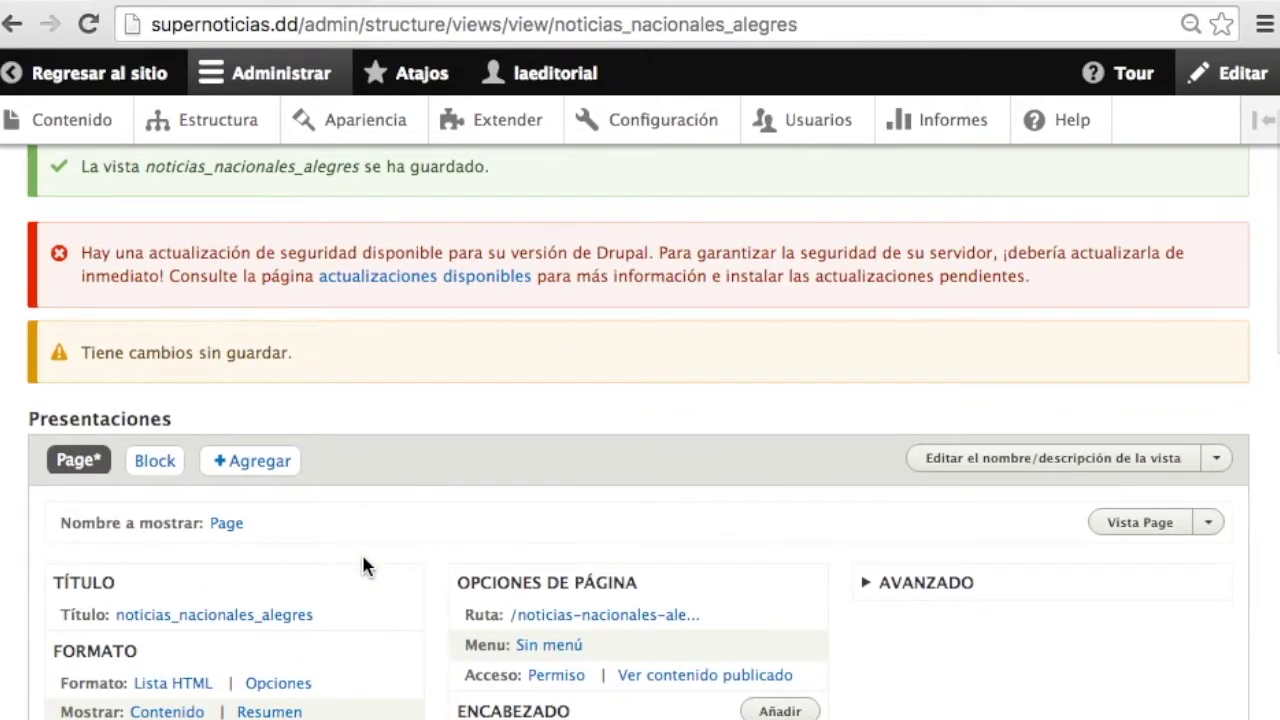
pyautogui.scroll(-6, 362, 556)
pyautogui.scroll(7, 362, 556)
pyautogui.moveTo(83, 440); pyautogui.dragTo(337, 449)
pyautogui.scroll(-7, 337, 452)
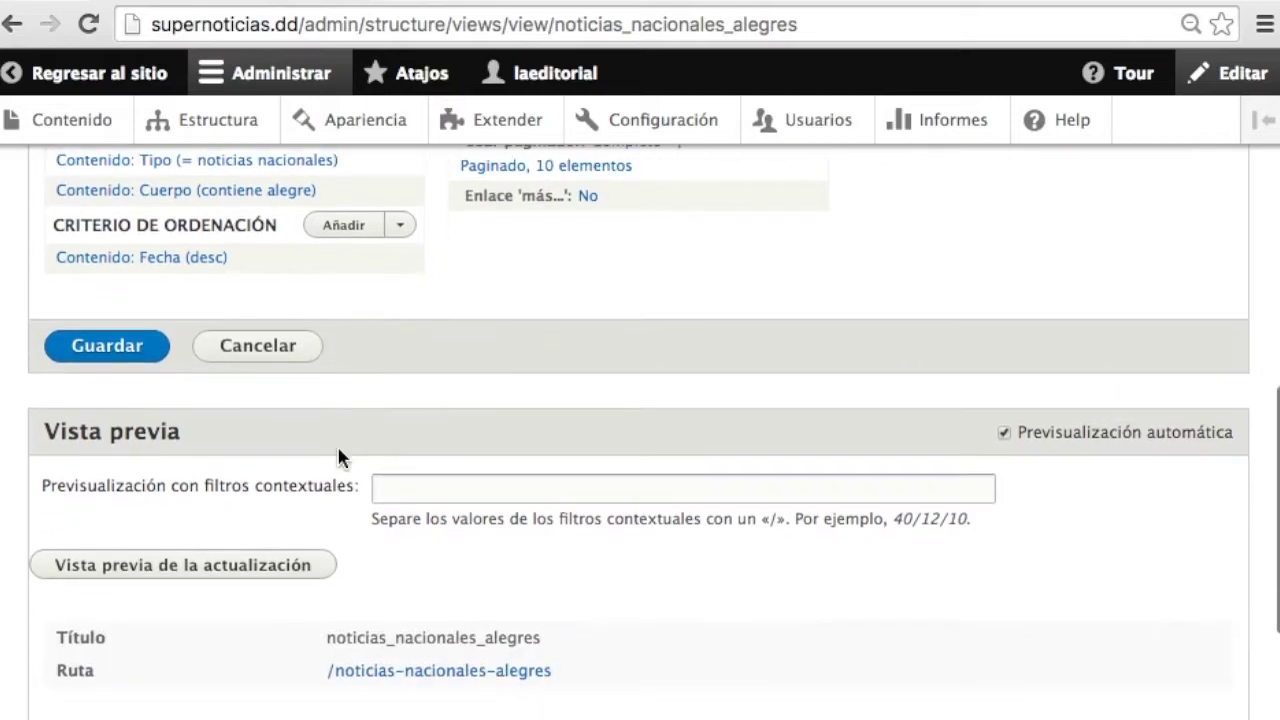
# Step: Save the view and open its page at /noticias-nacionales-alegres
pyautogui.click(98, 350)
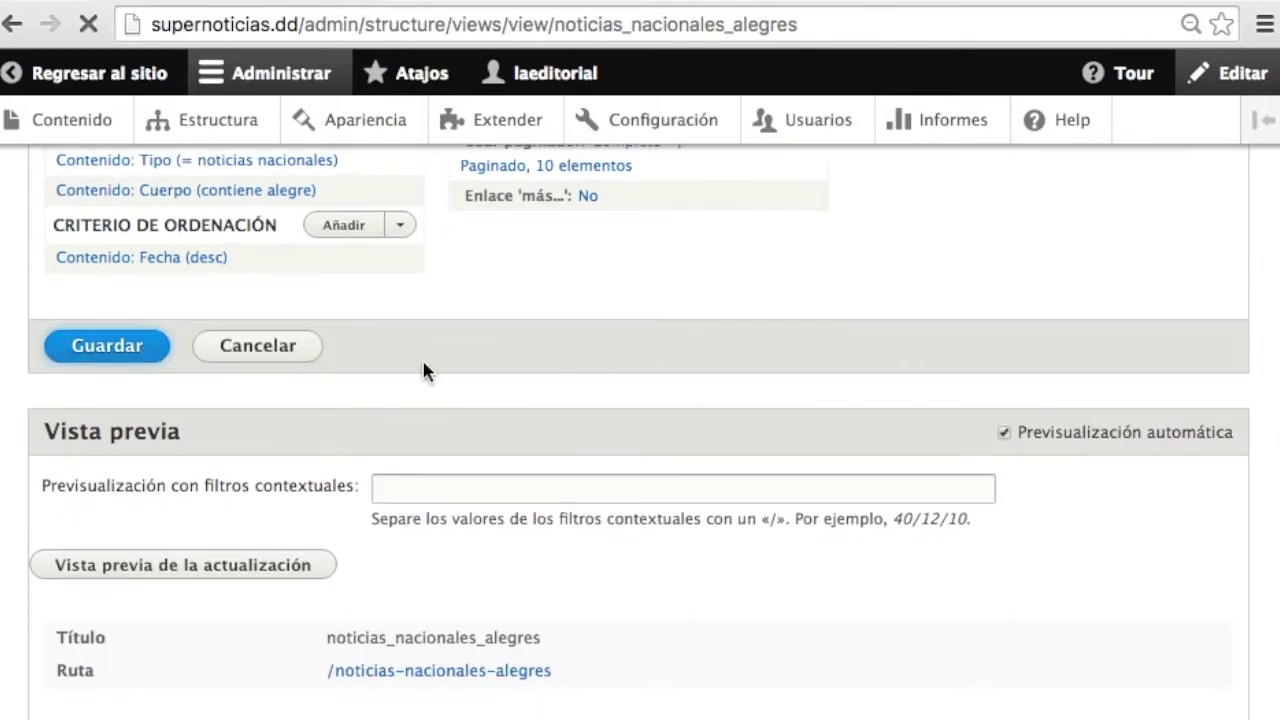
pyautogui.scroll(-8, 436, 400)
pyautogui.scroll(-3, 436, 408)
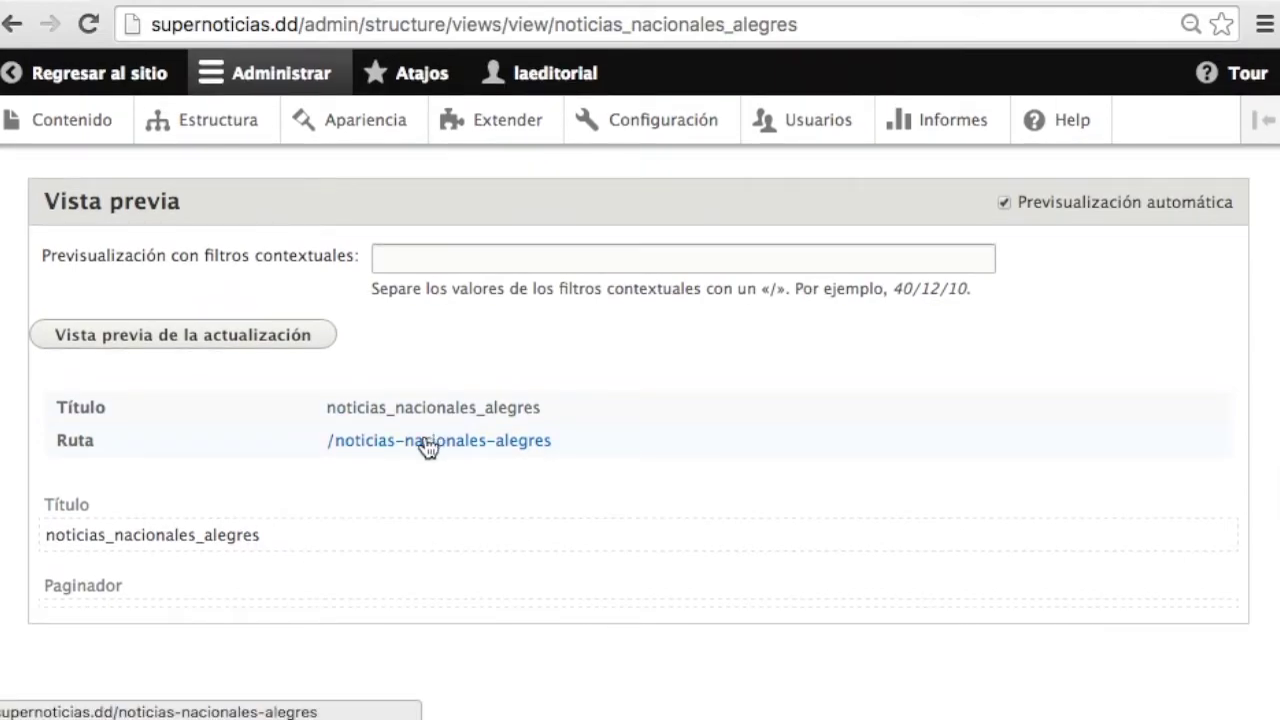
pyautogui.click(481, 452)
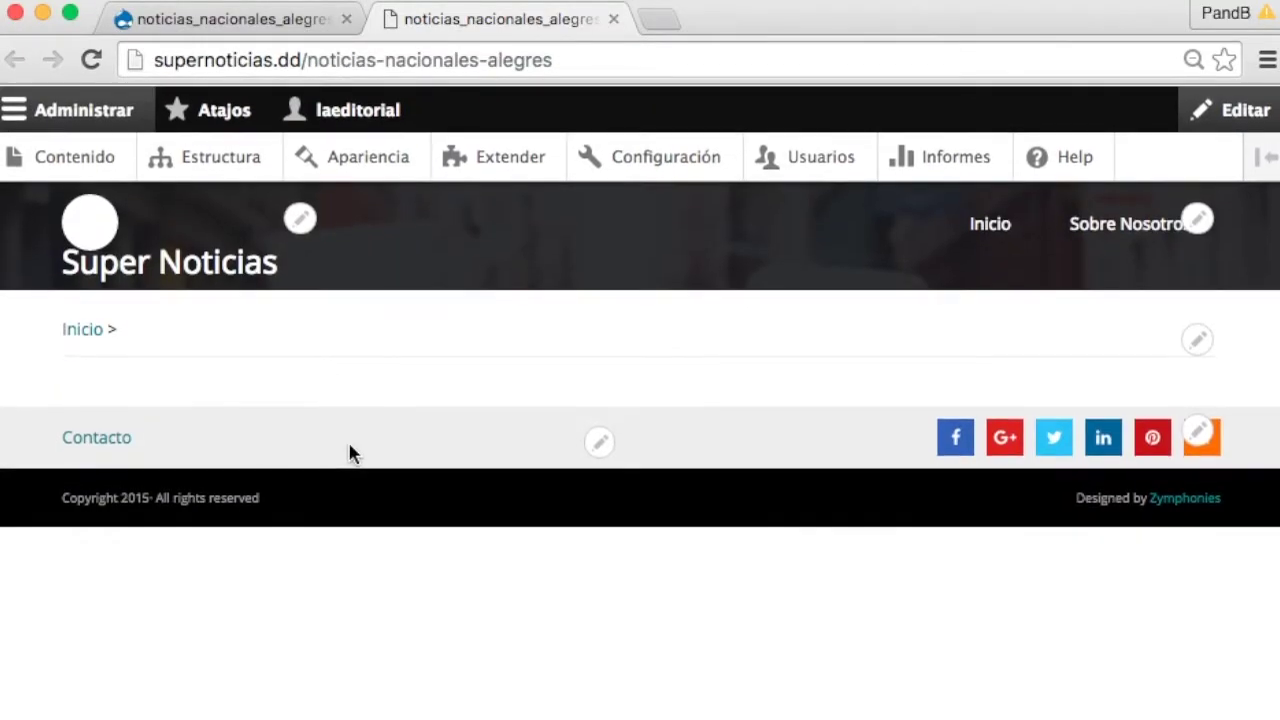
# Step: Go to the site's content list and open the news item Noticias Alegre 1.1 for editing
pyautogui.click(193, 20)
pyautogui.click(95, 160)
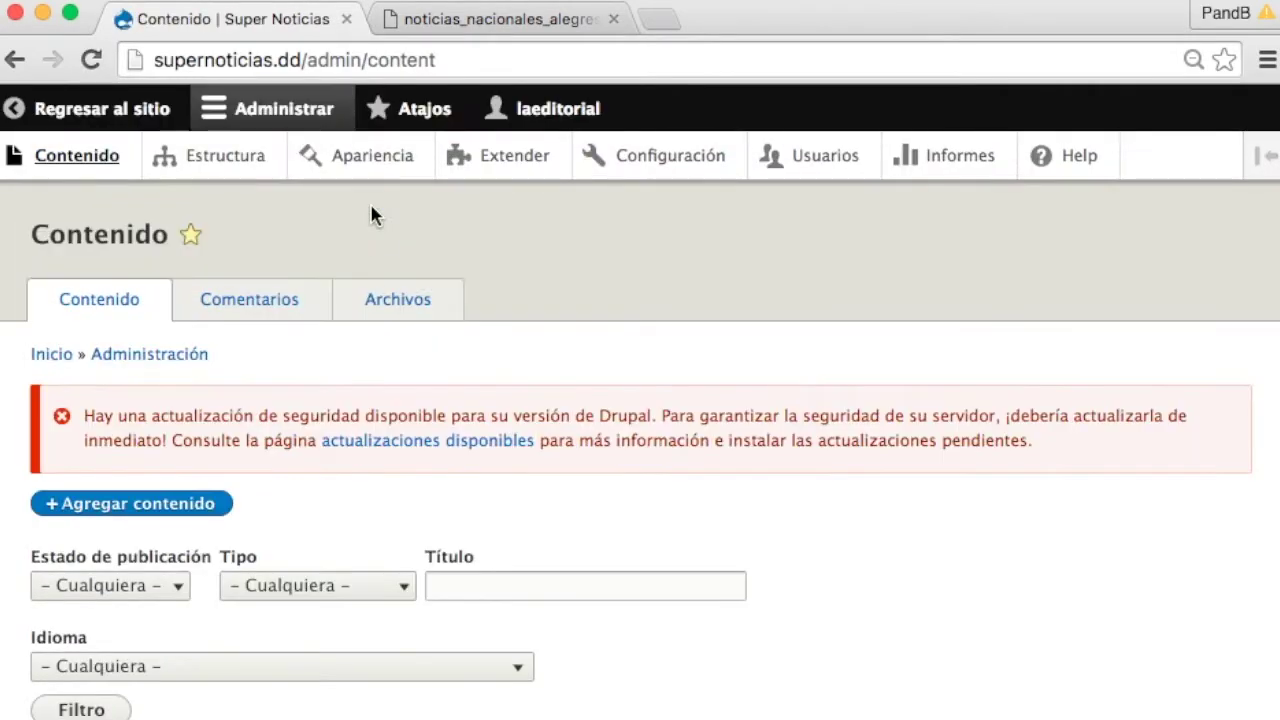
pyautogui.scroll(-6, 371, 214)
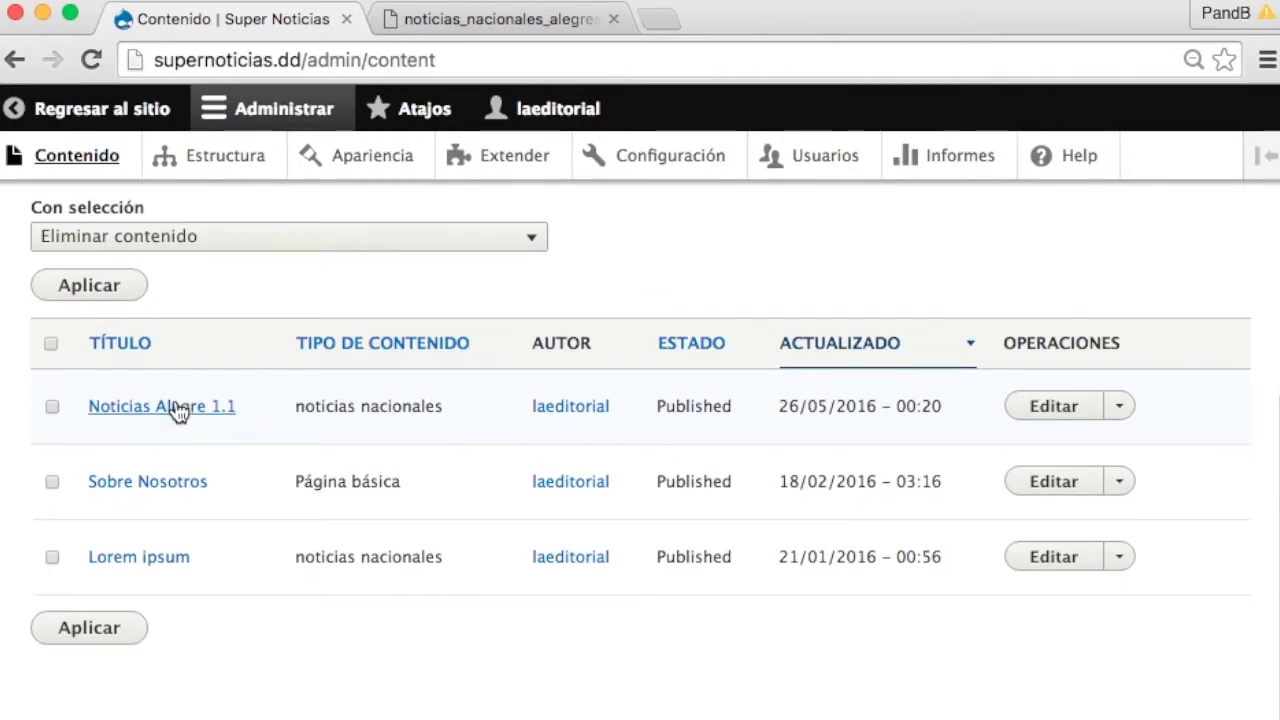
pyautogui.click(1058, 406)
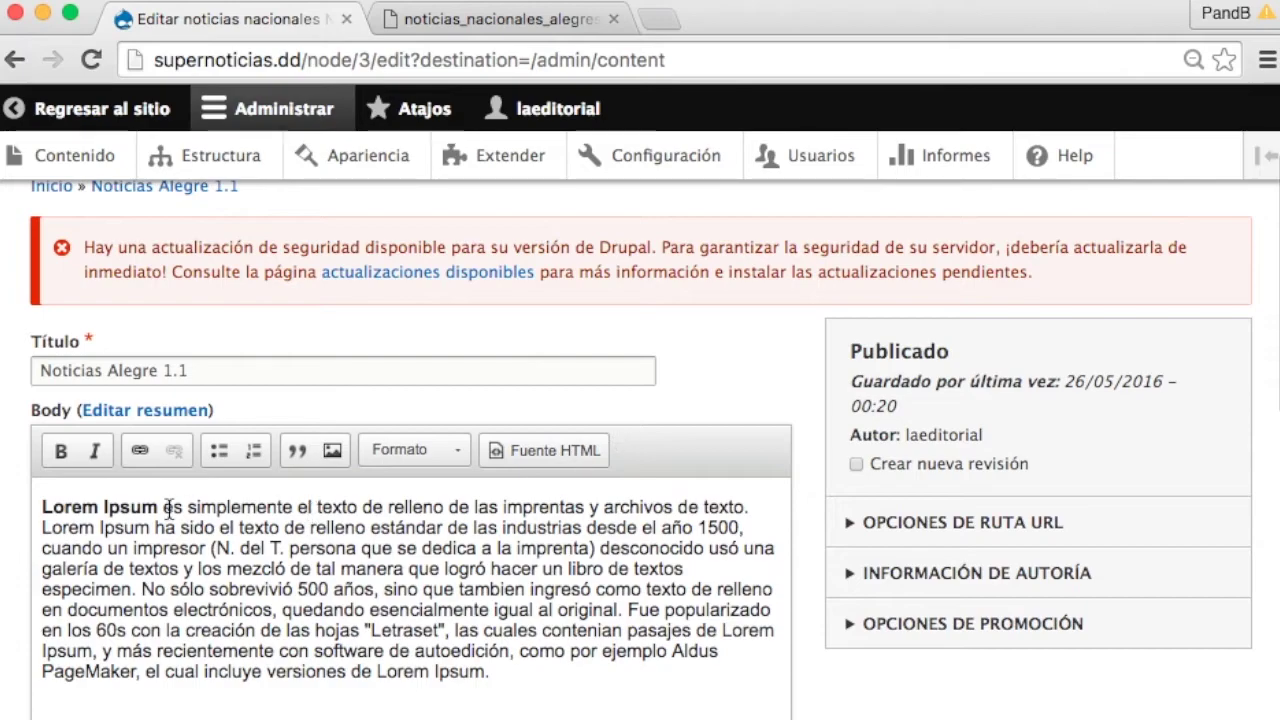
# Step: Insert the word "Alegre" on its own line at the start of the news body and save the item
pyautogui.click(42, 507)
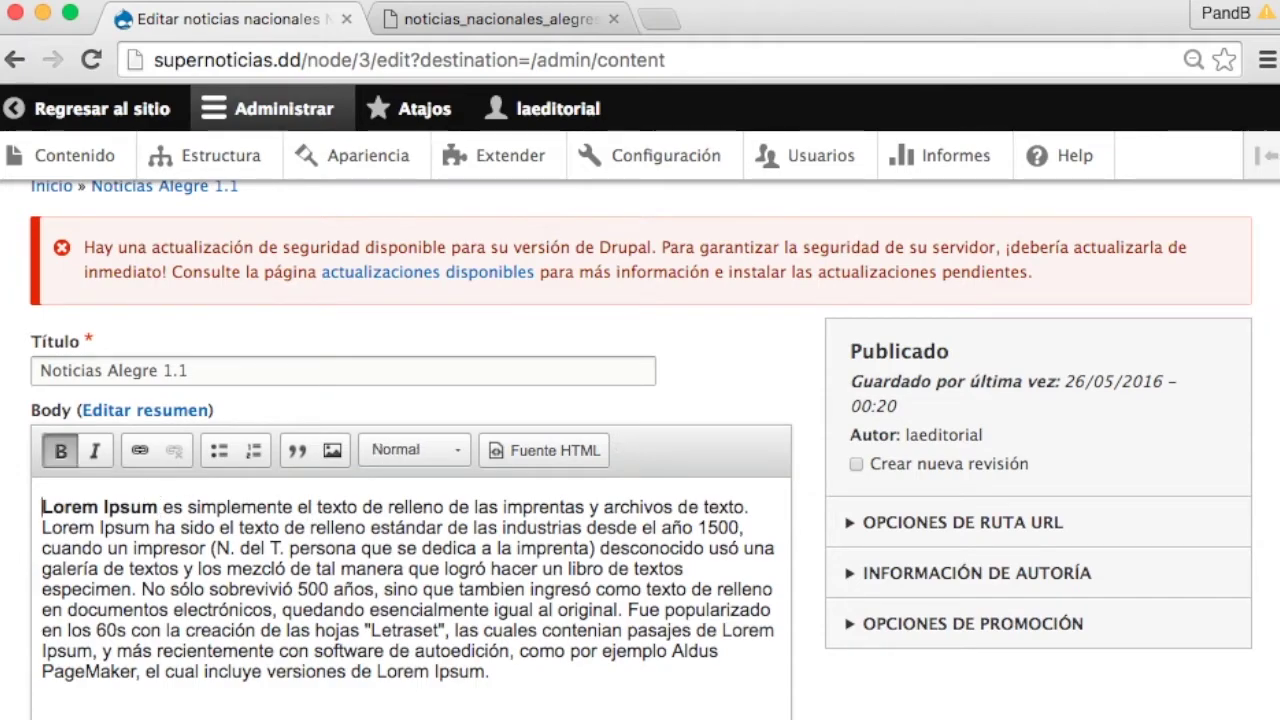
pyautogui.press('Return')
pyautogui.press('Up')
pyautogui.write('Ala')
pyautogui.scroll(-10, 171, 294)
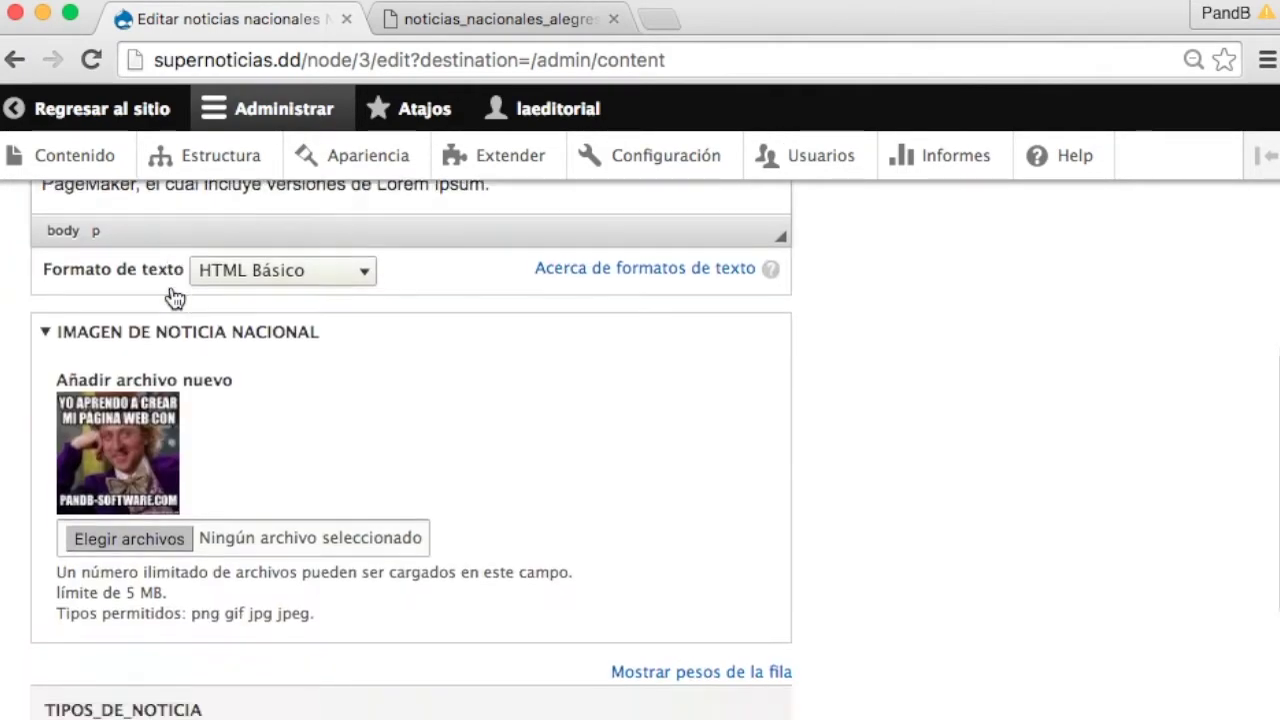
pyautogui.click(86, 651)
# Step: Reload the noticias-nacionales-alegres page and check the news it lists
pyautogui.hotkey('ctrl', 'Tab')
pyautogui.click(92, 60)
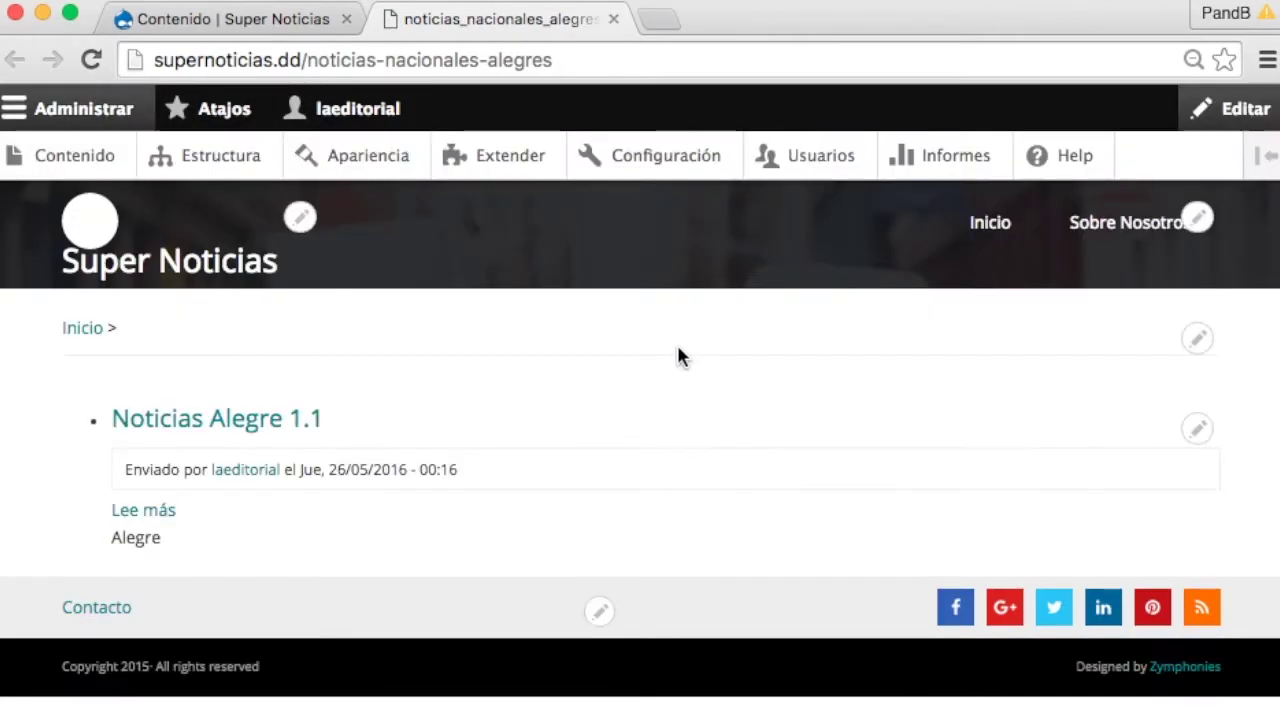
pyautogui.moveTo(63, 423); pyautogui.dragTo(262, 561)
pyautogui.click(262, 561)
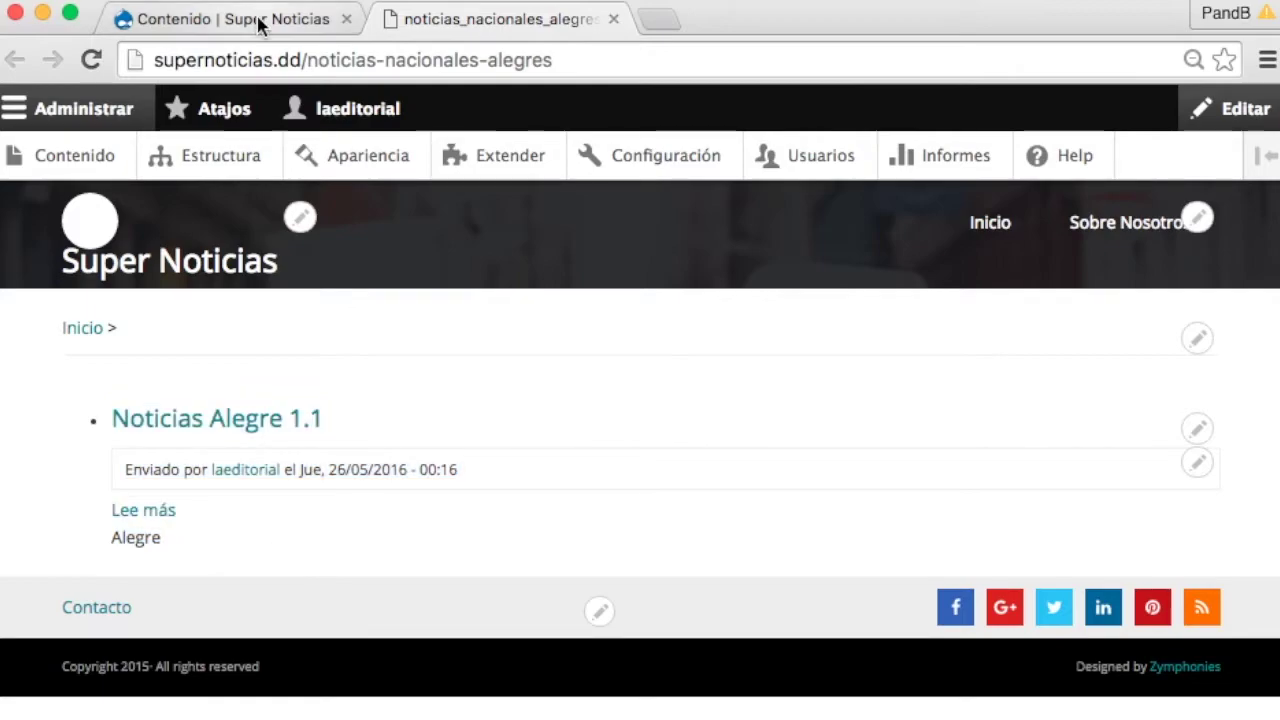
# Step: Go to the site's structure administration and open the list of views
pyautogui.click(257, 22)
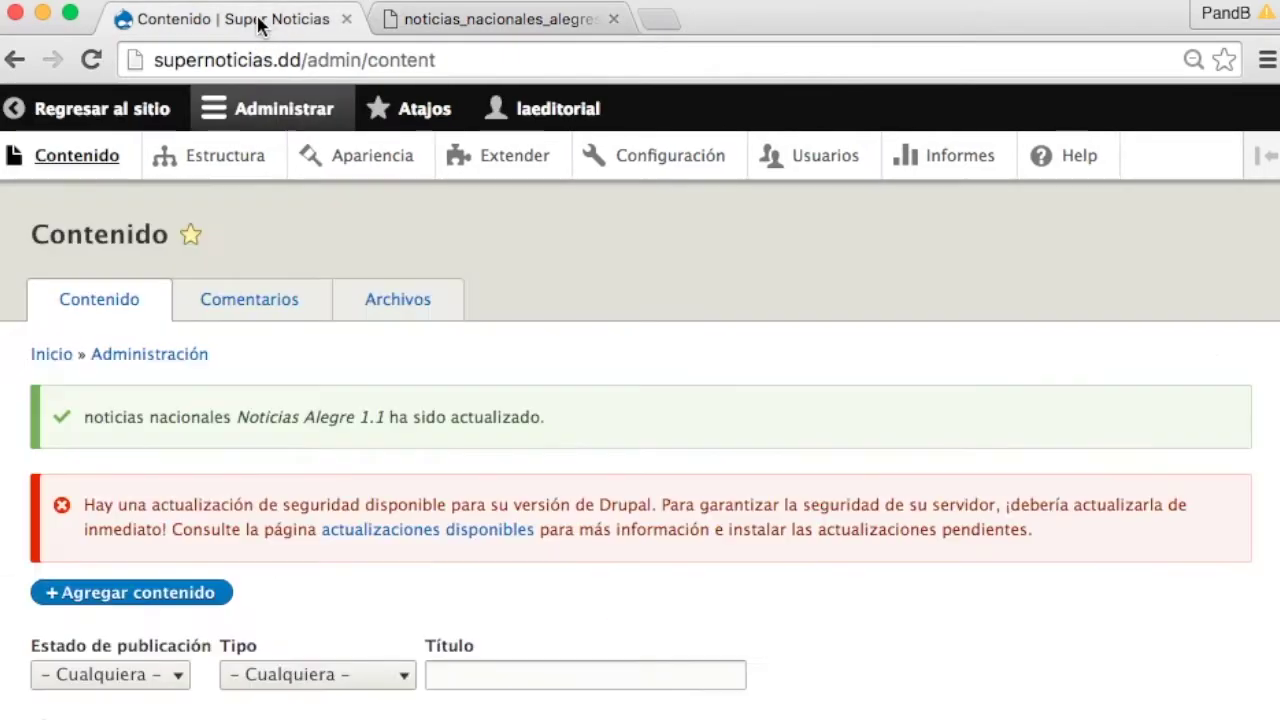
pyautogui.click(226, 158)
pyautogui.scroll(-5, 400, 234)
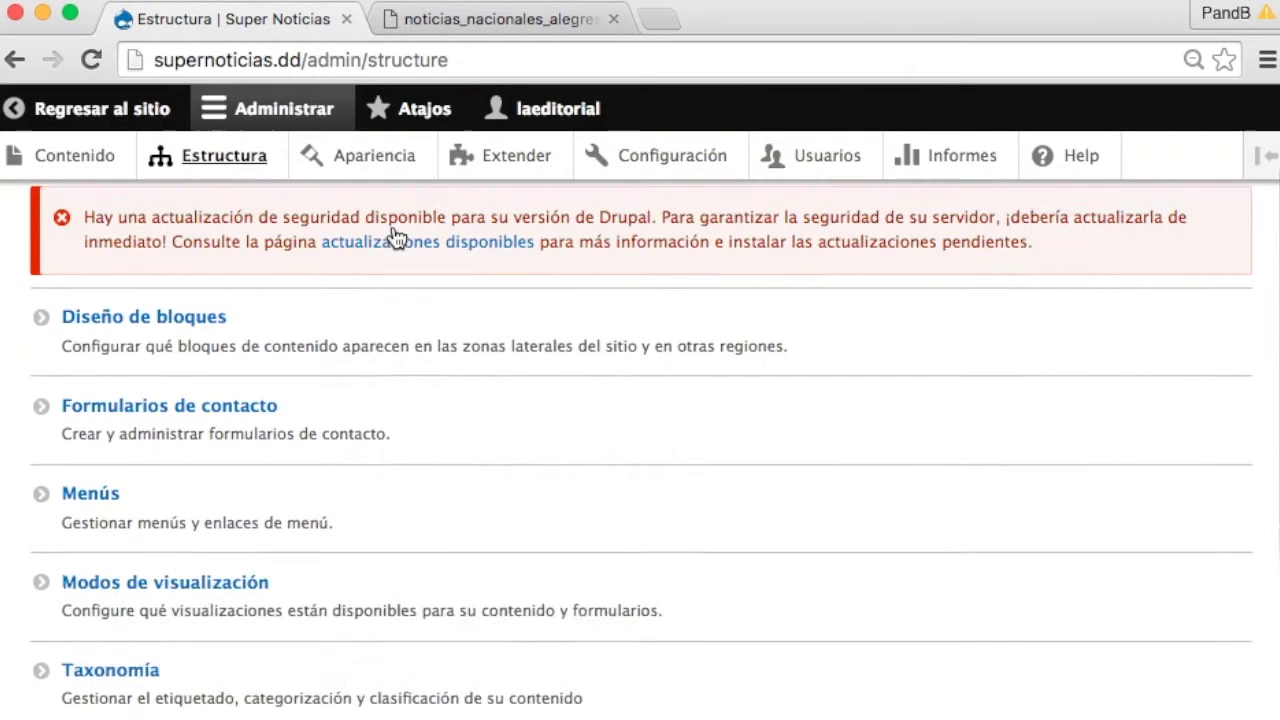
pyautogui.click(70, 603)
pyautogui.scroll(-5, 430, 434)
pyautogui.scroll(-15, 438, 433)
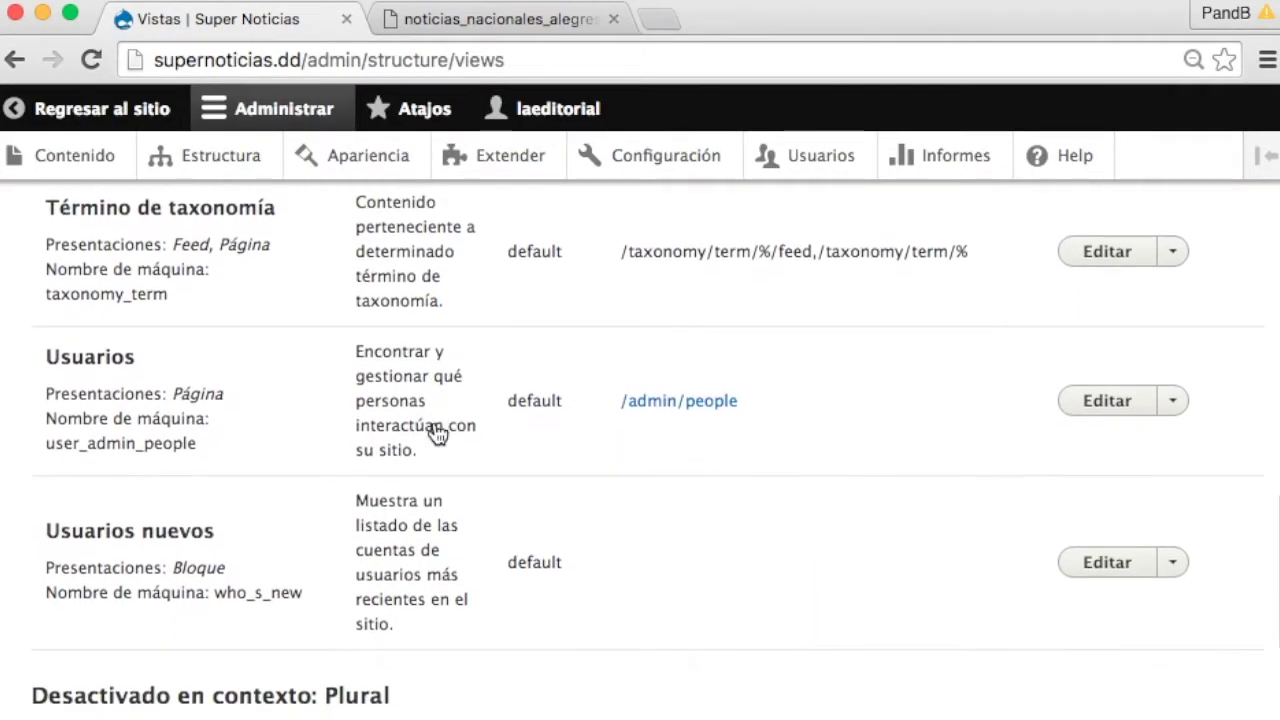
# Step: Find the noticias_nacionales_alegres view in the list and open it for editing
pyautogui.scroll(-3, 438, 433)
pyautogui.scroll(10, 438, 433)
pyautogui.scroll(-2, 438, 433)
pyautogui.scroll(-4, 438, 432)
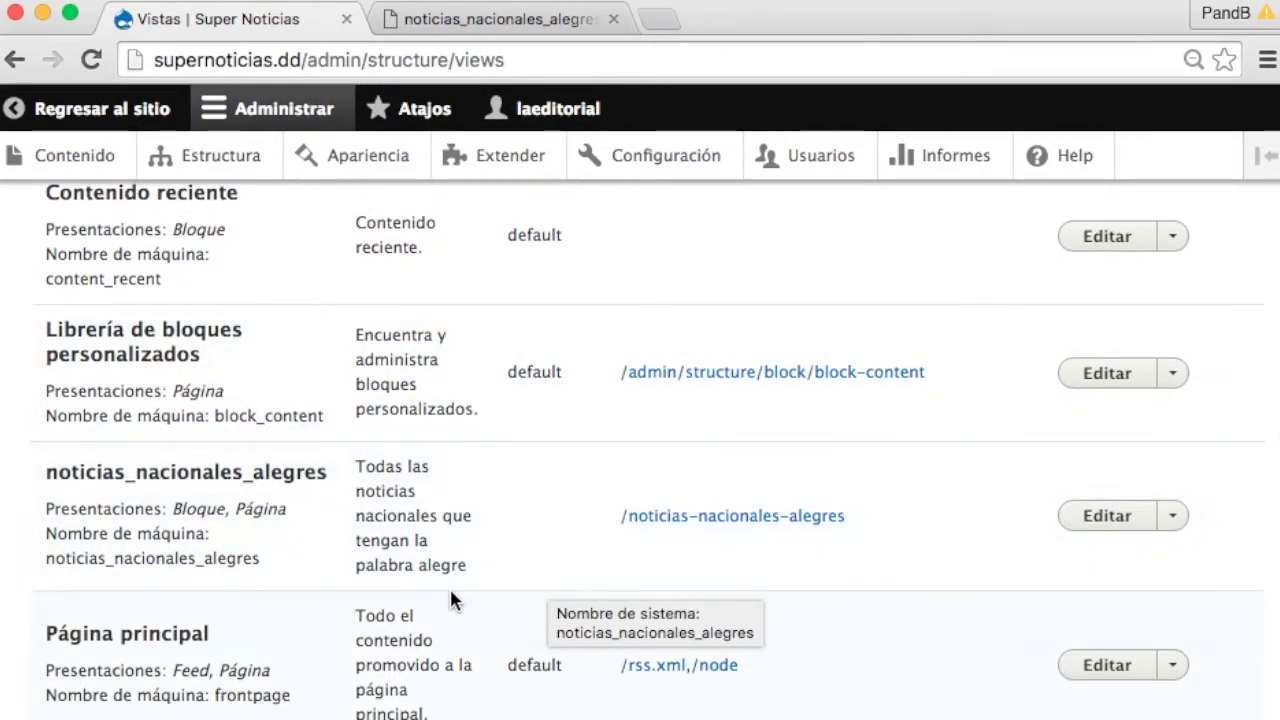
pyautogui.click(175, 503)
pyautogui.moveTo(175, 503); pyautogui.dragTo(309, 510)
pyautogui.click(1115, 517)
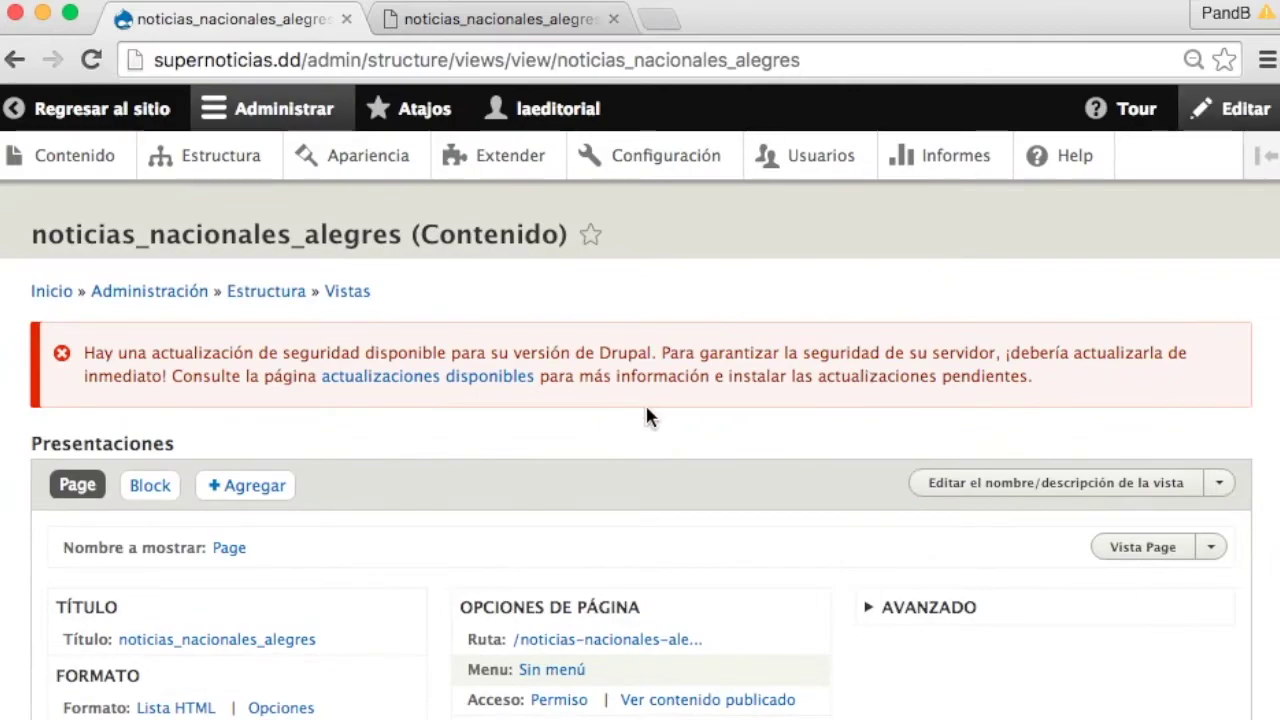
# Step: Review the view's Page display settings, and switch to the Block display to examine its preview
pyautogui.scroll(-4, 647, 412)
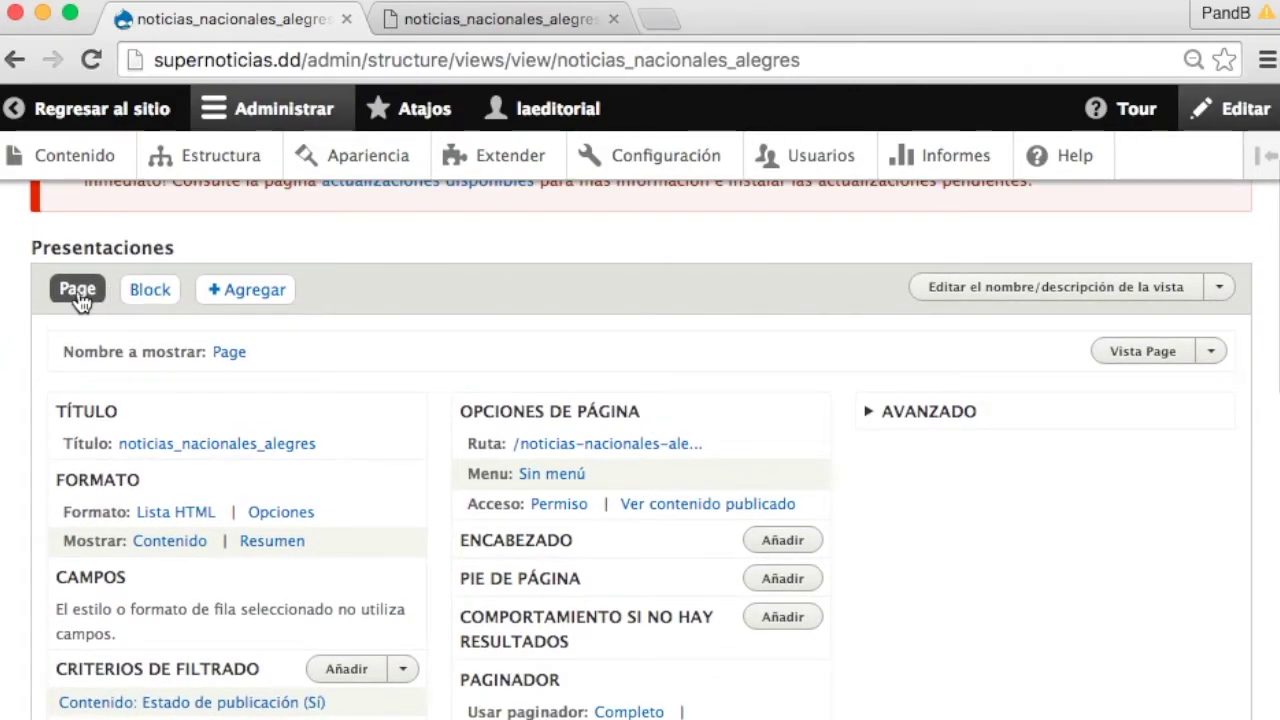
pyautogui.scroll(-13, 120, 371)
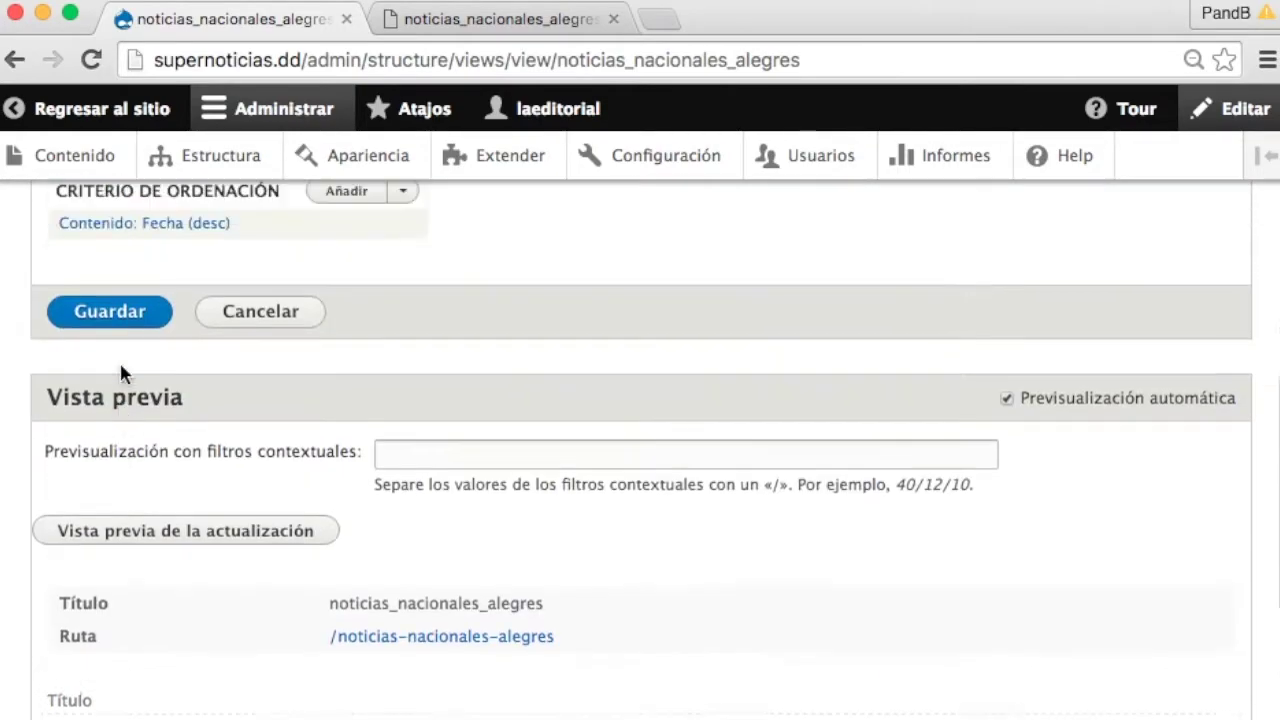
pyautogui.scroll(13, 120, 371)
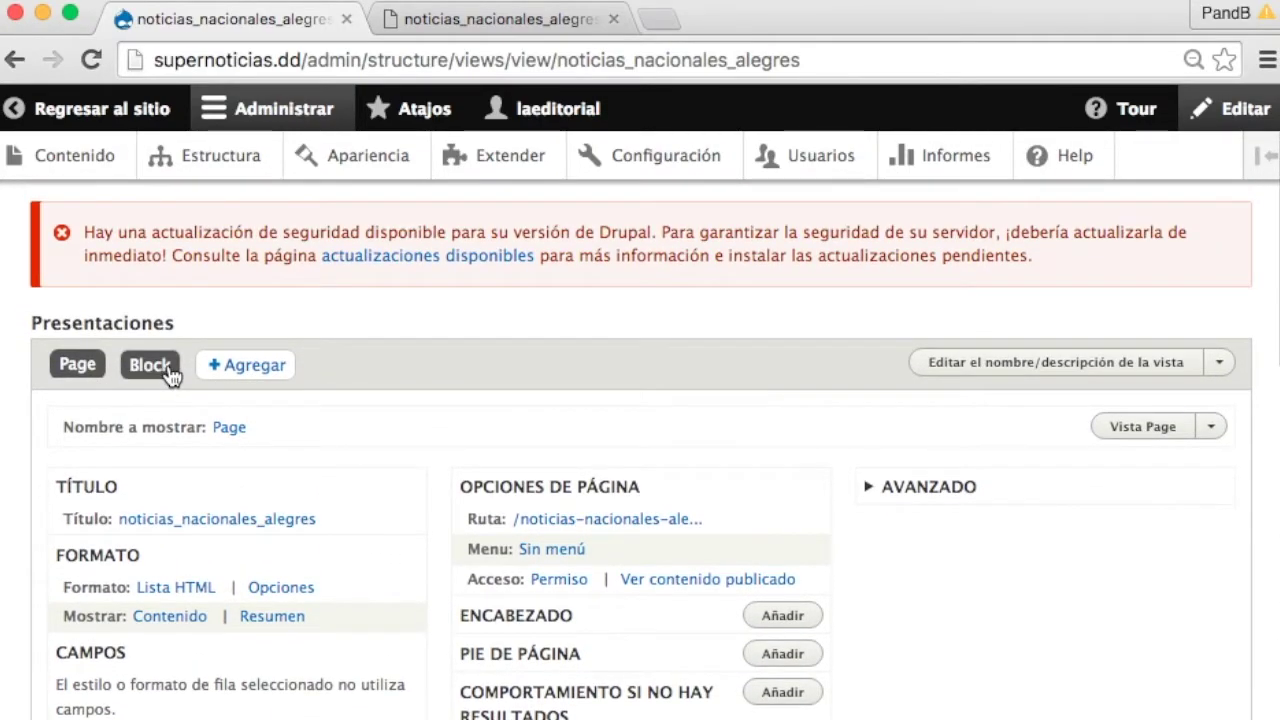
pyautogui.click(168, 370)
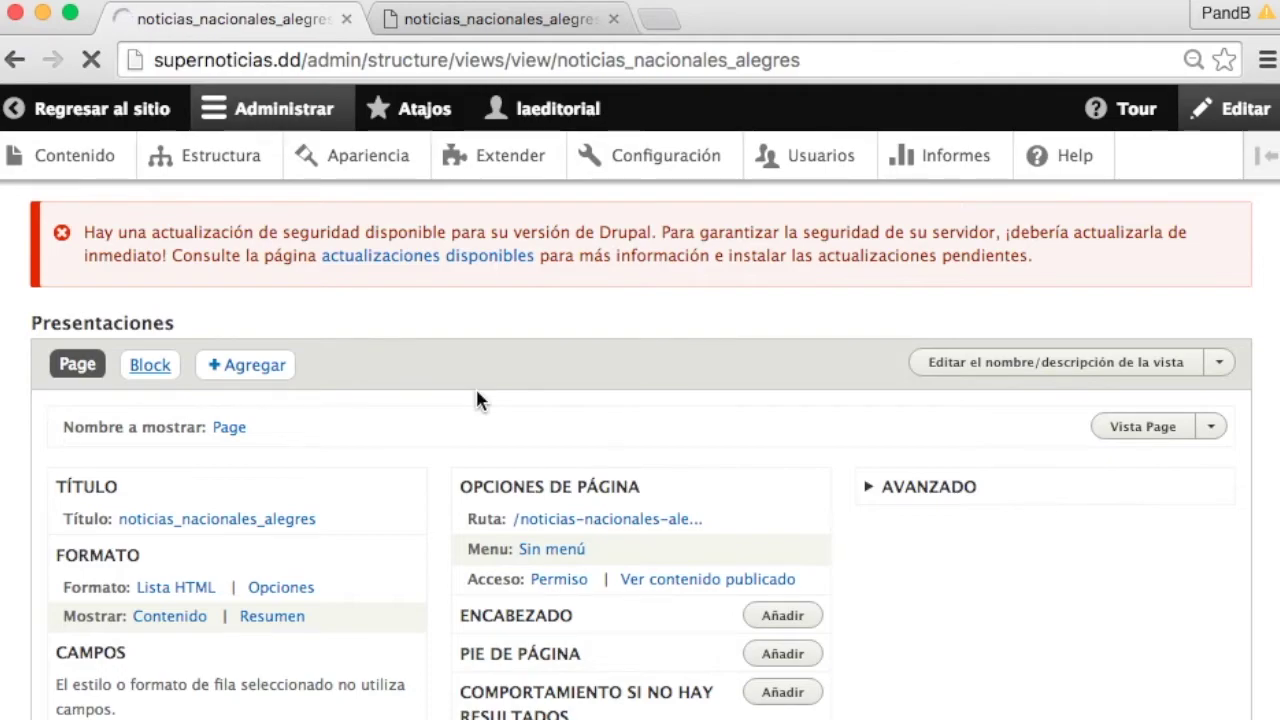
pyautogui.scroll(-6, 477, 400)
pyautogui.scroll(-5, 477, 400)
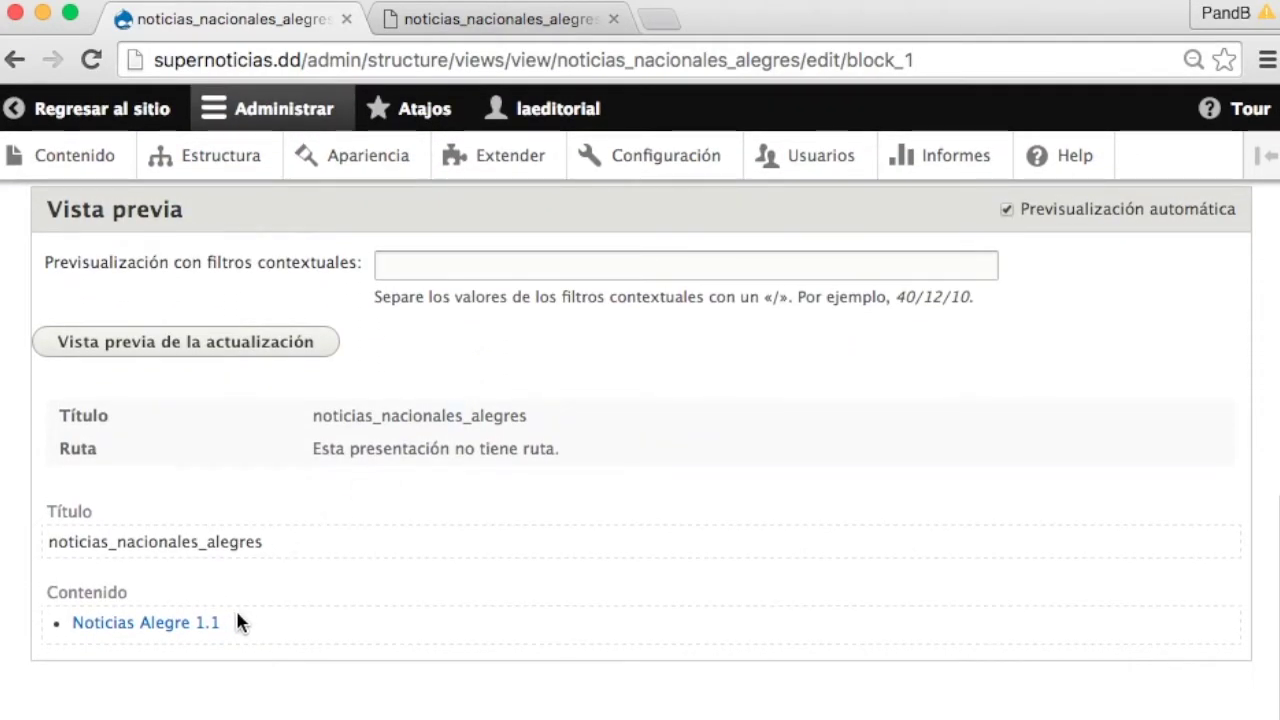
pyautogui.moveTo(250, 625); pyautogui.dragTo(76, 622)
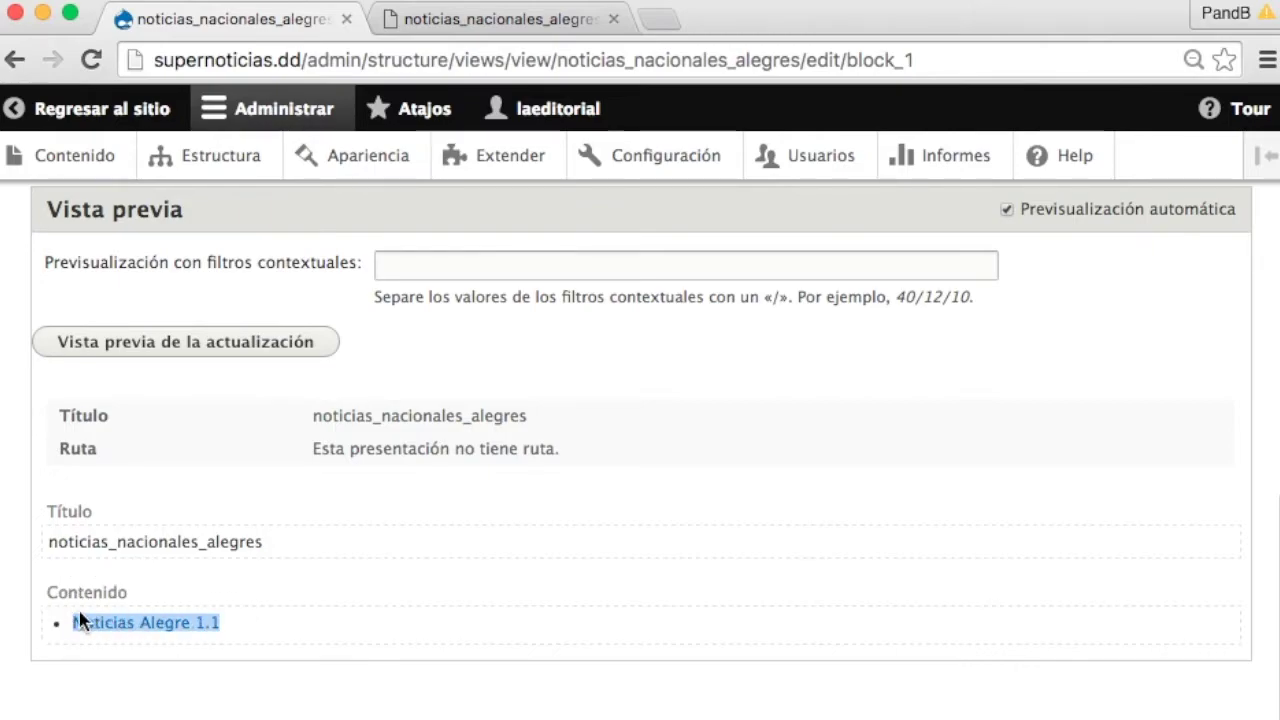
# Step: Look over the Block display's settings and the operations offered for the display and for the whole view
pyautogui.scroll(5, 335, 600)
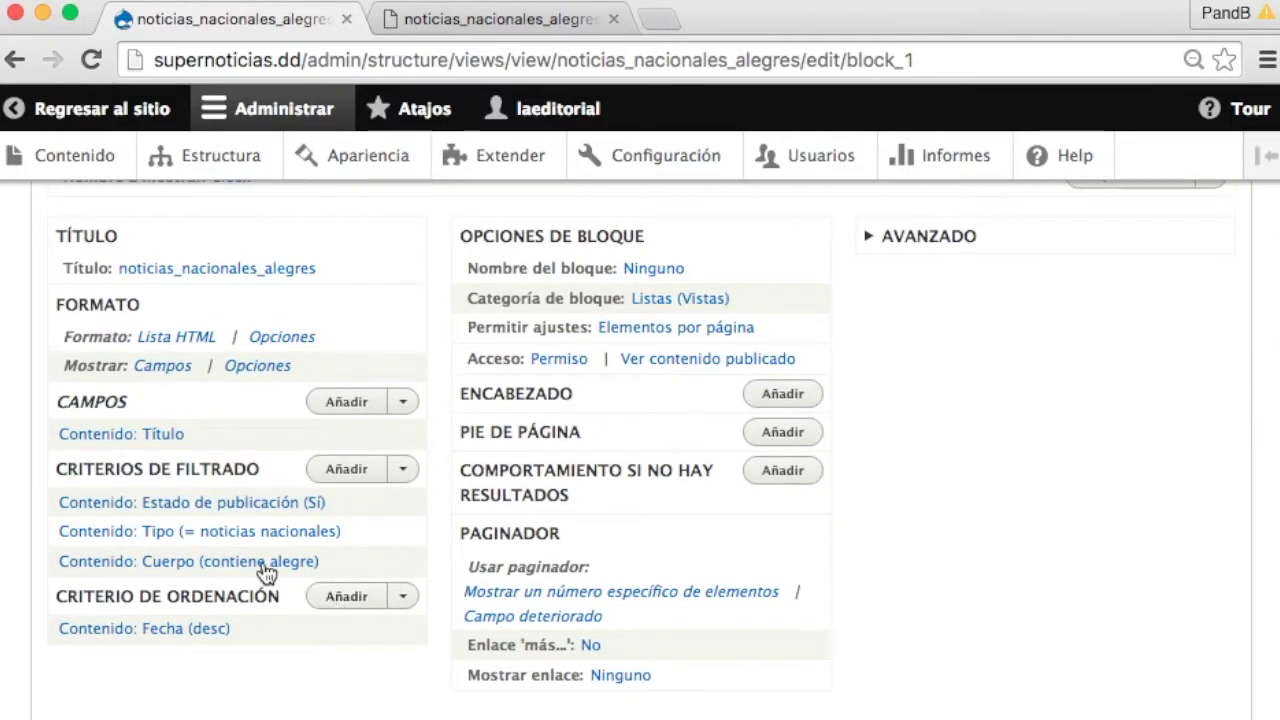
pyautogui.scroll(3, 230, 500)
pyautogui.click(1211, 307)
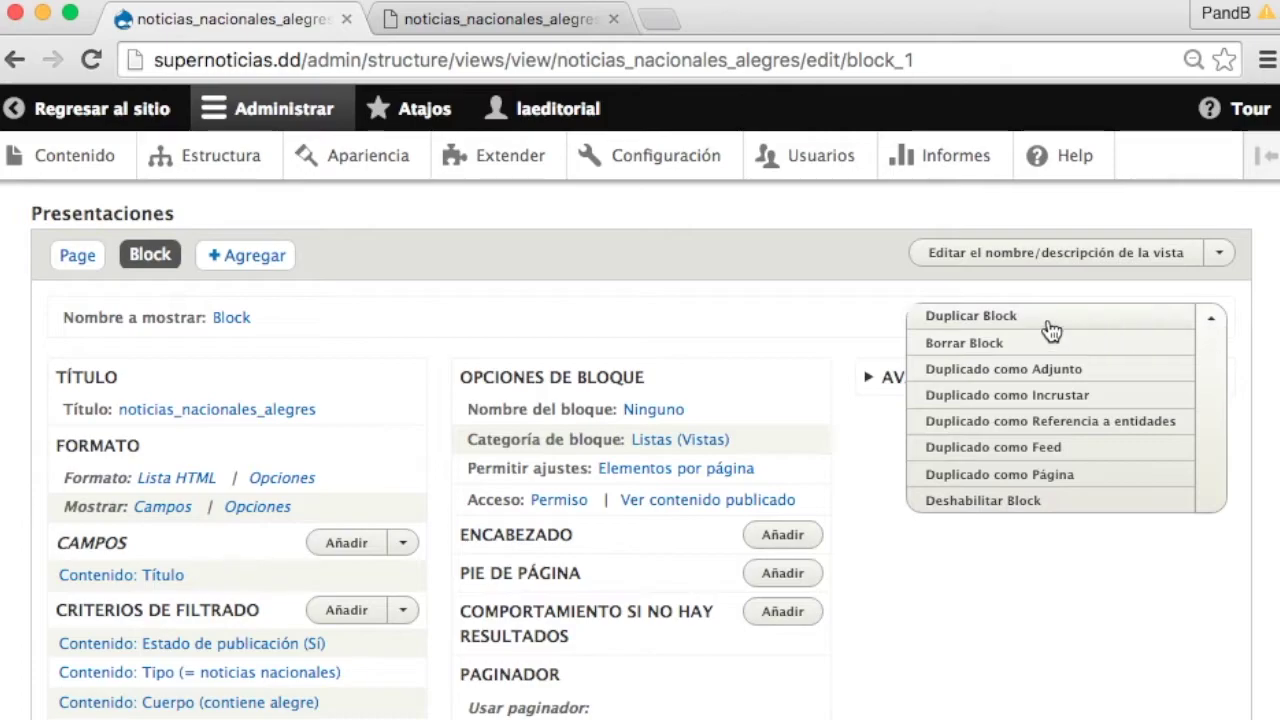
pyautogui.click(1211, 317)
pyautogui.click(1221, 258)
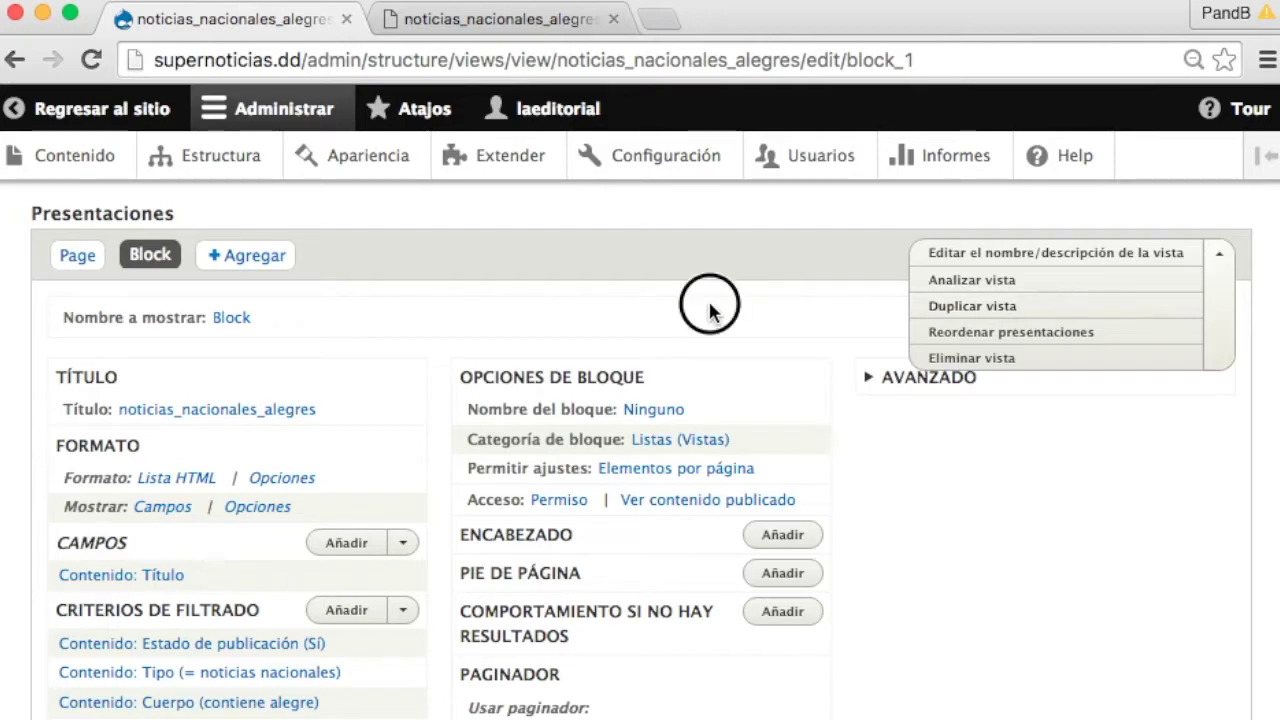
# Step: In the tab showing the news page, open the site's block layout and find the Left Sidebar region
pyautogui.click(430, 25)
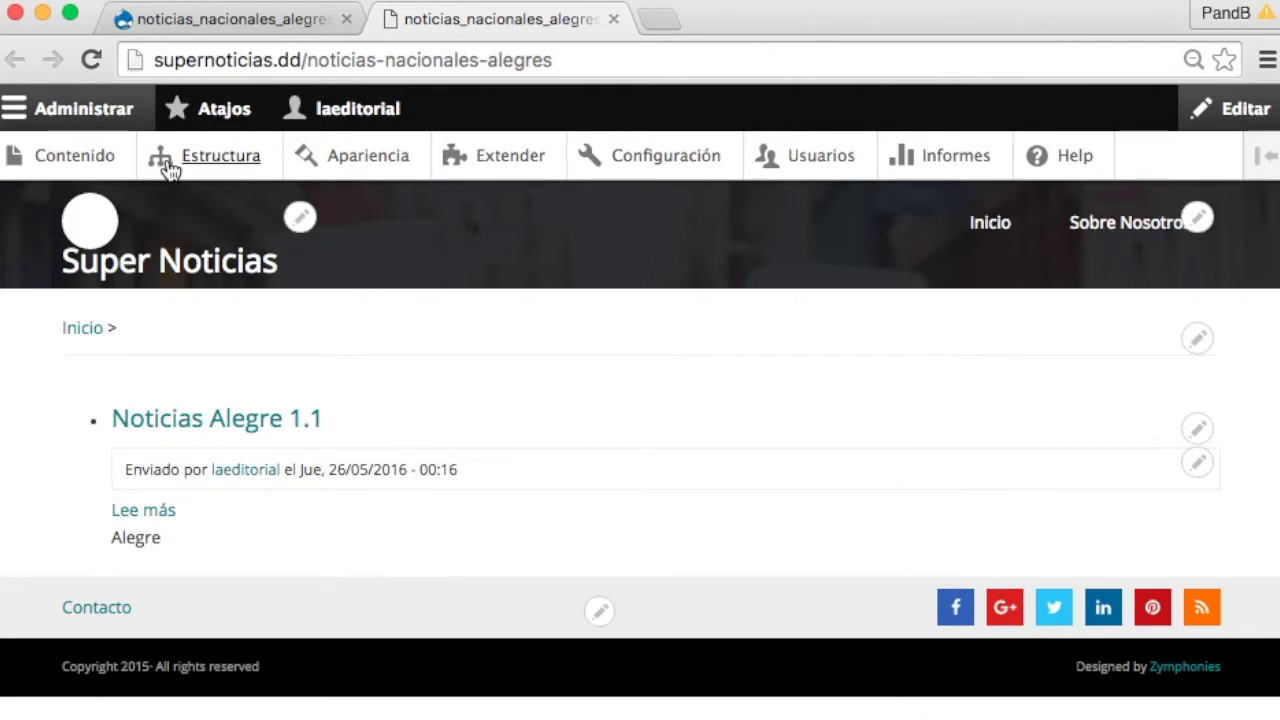
pyautogui.click(228, 168)
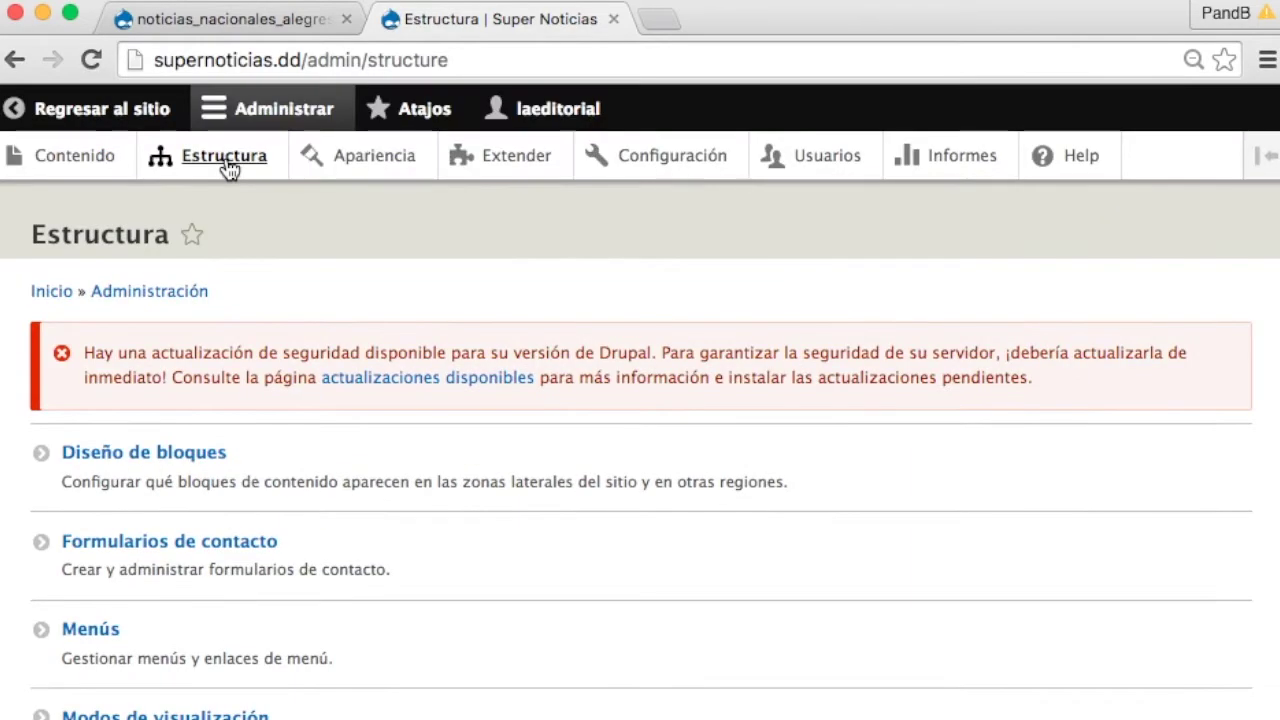
pyautogui.scroll(-1, 190, 413)
pyautogui.click(188, 405)
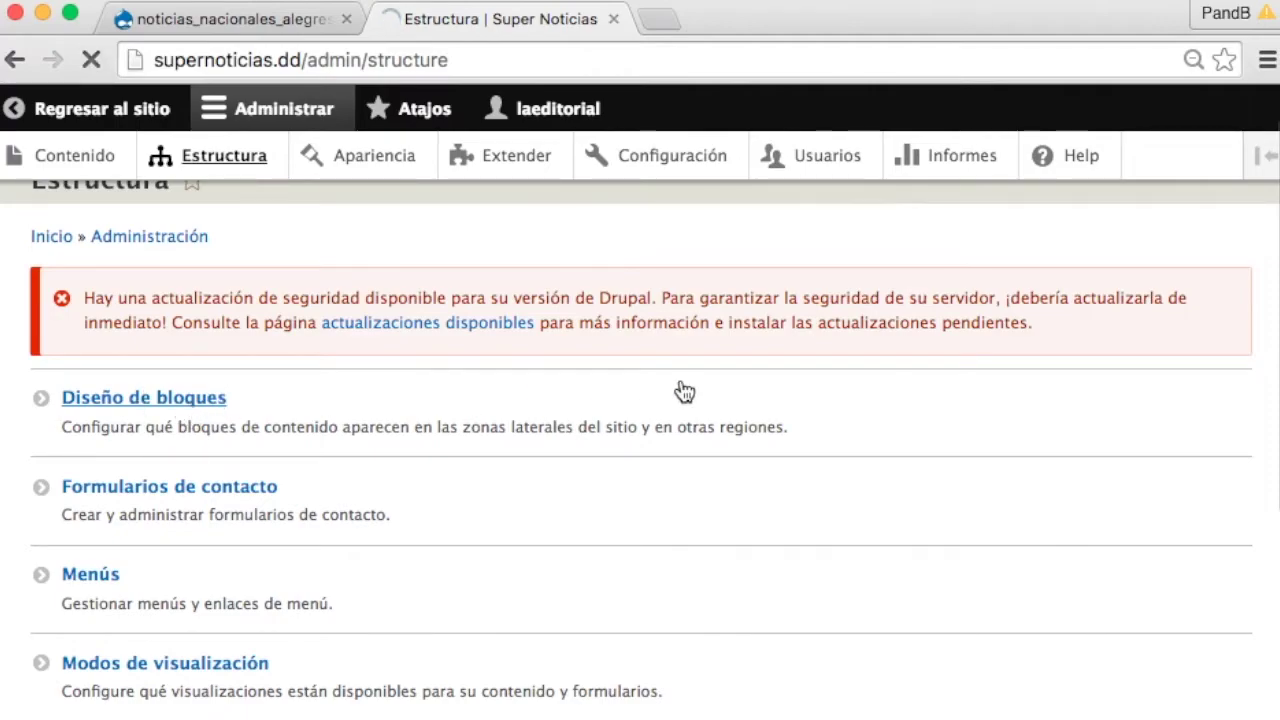
pyautogui.scroll(-10, 383, 465)
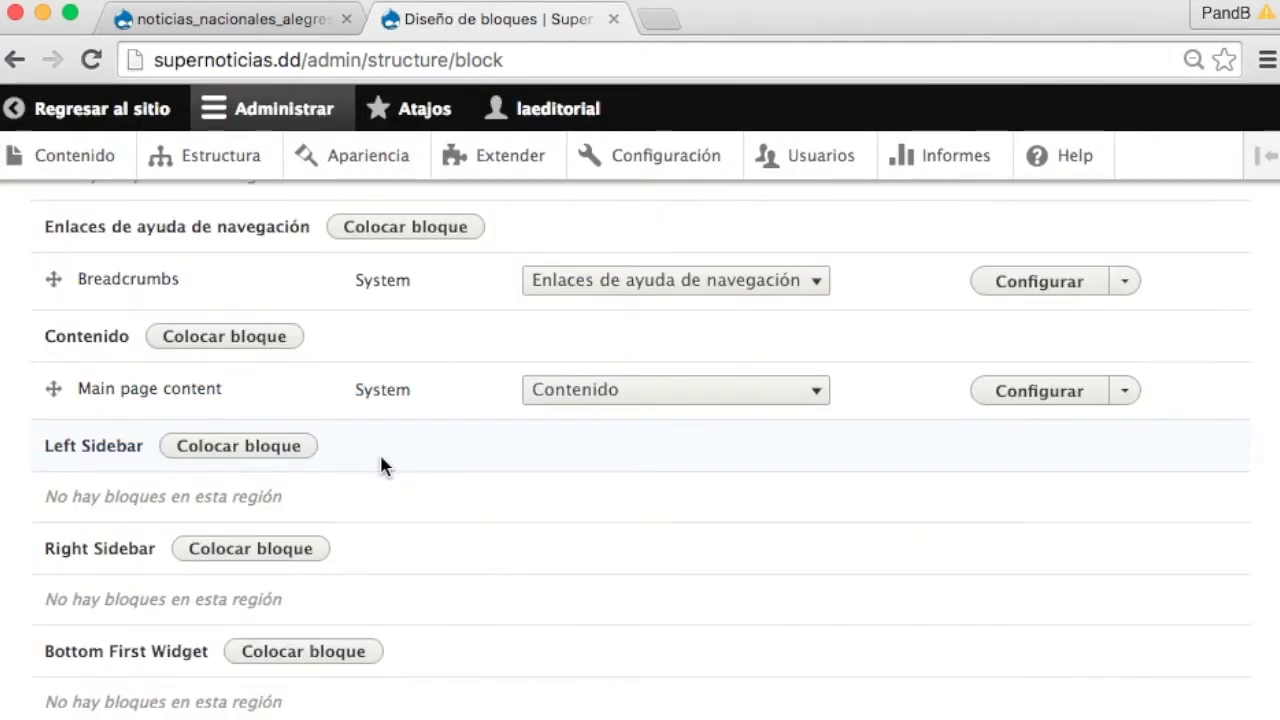
pyautogui.scroll(-2, 381, 458)
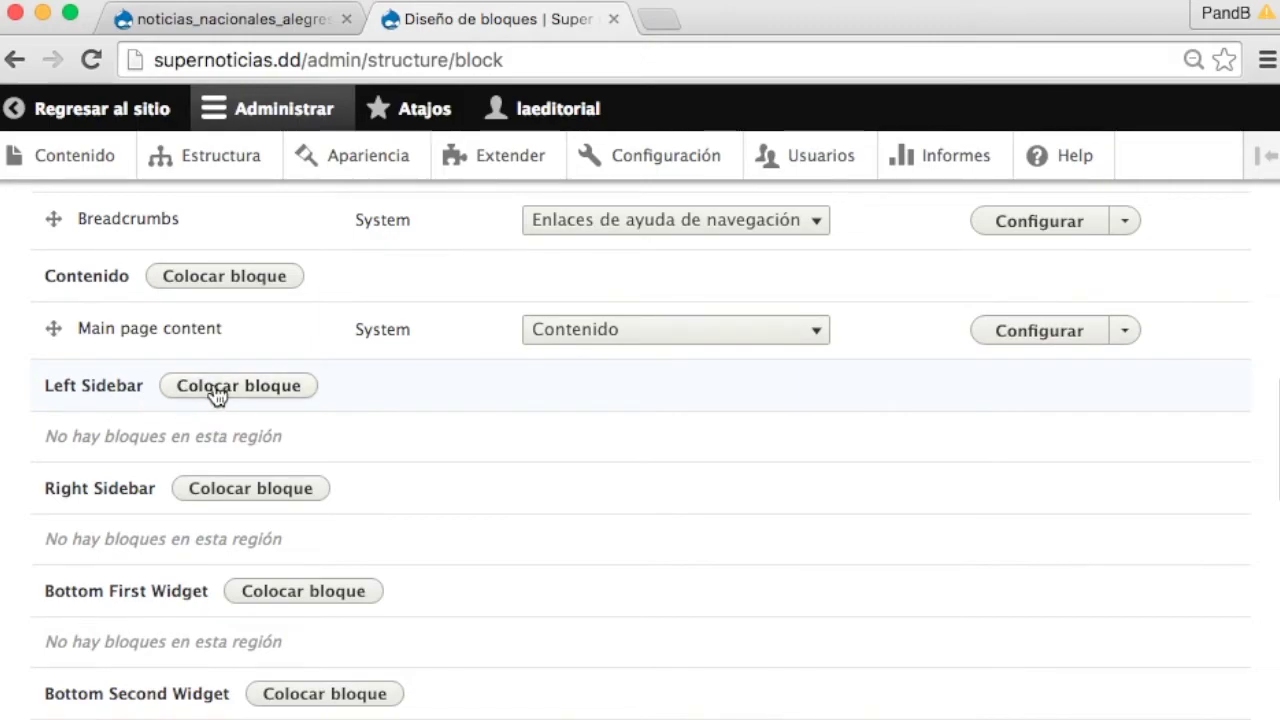
# Step: Choose noticias_nacionales_alegres: Block as the block to place in the Left Sidebar region
pyautogui.click(219, 393)
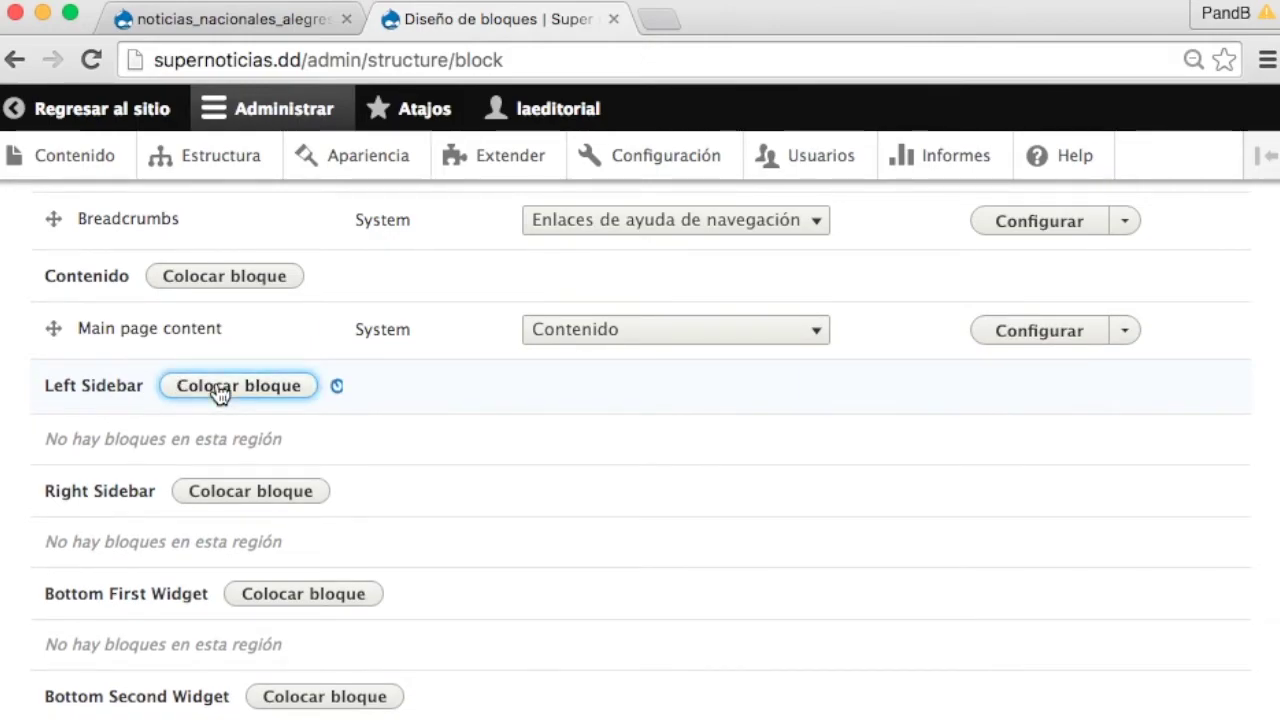
pyautogui.scroll(-4, 517, 465)
pyautogui.scroll(-2, 517, 465)
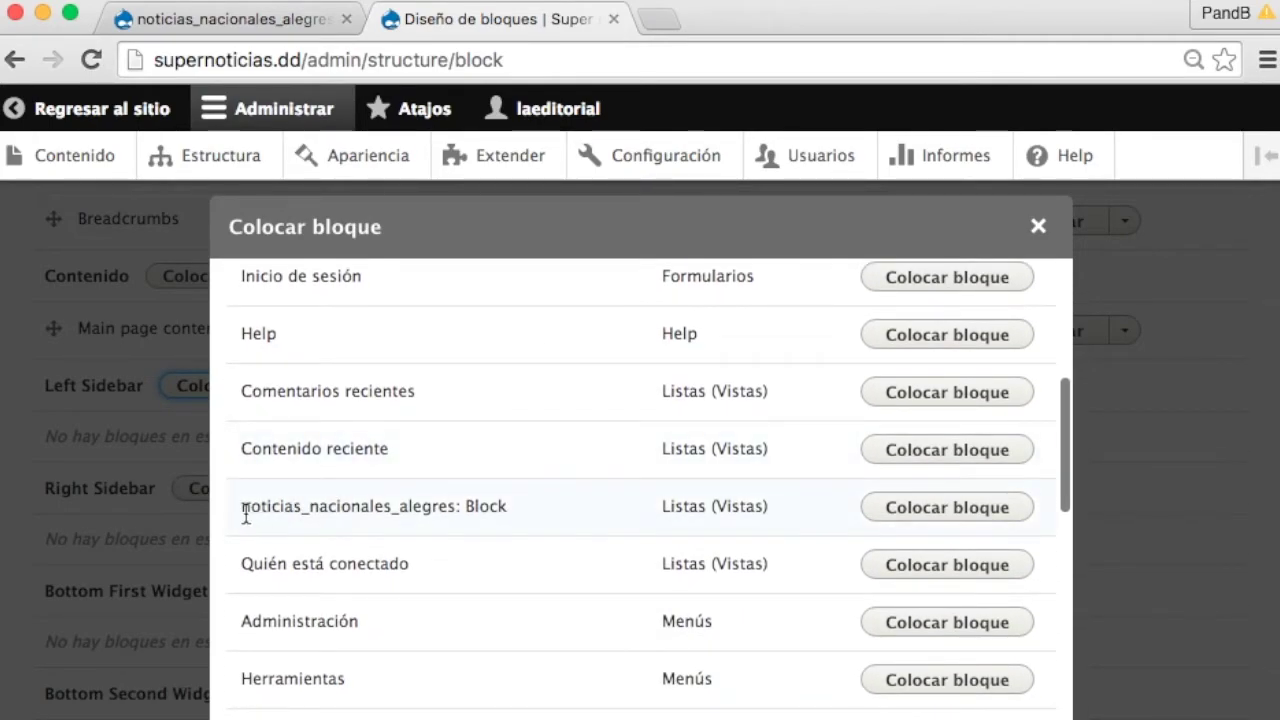
pyautogui.moveTo(245, 514); pyautogui.dragTo(526, 522)
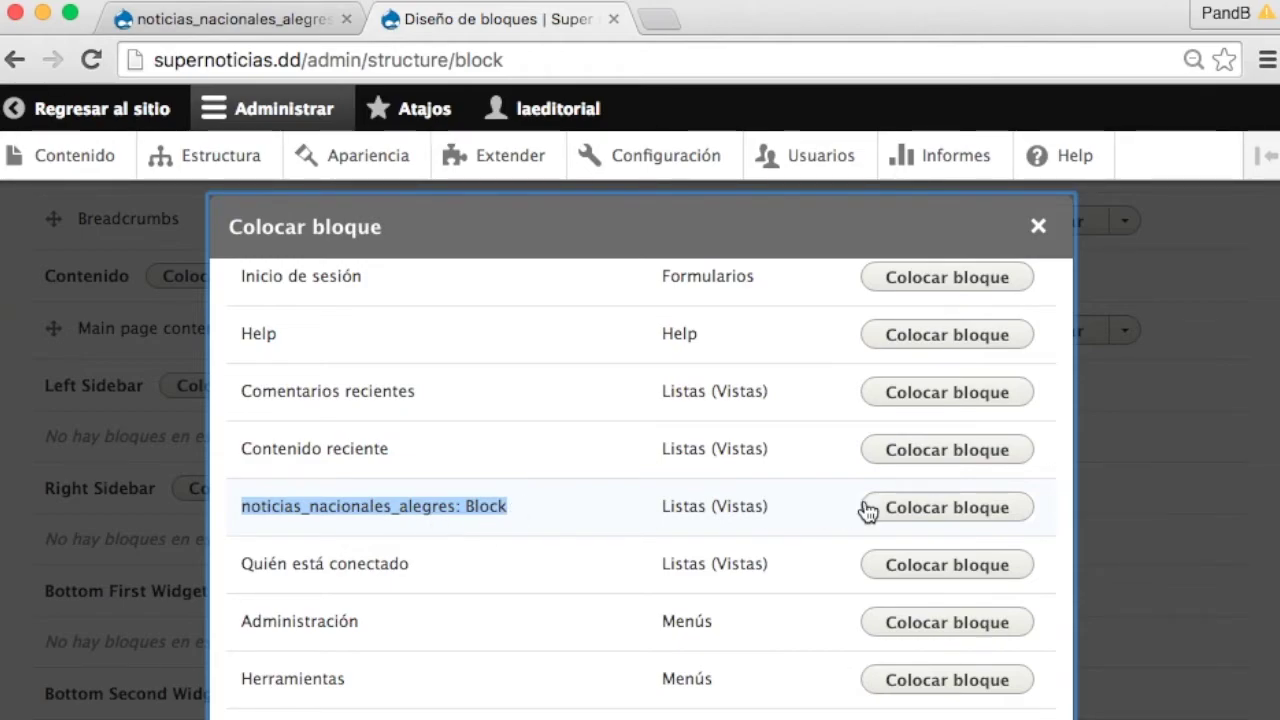
pyautogui.moveTo(740, 505); pyautogui.dragTo(543, 500)
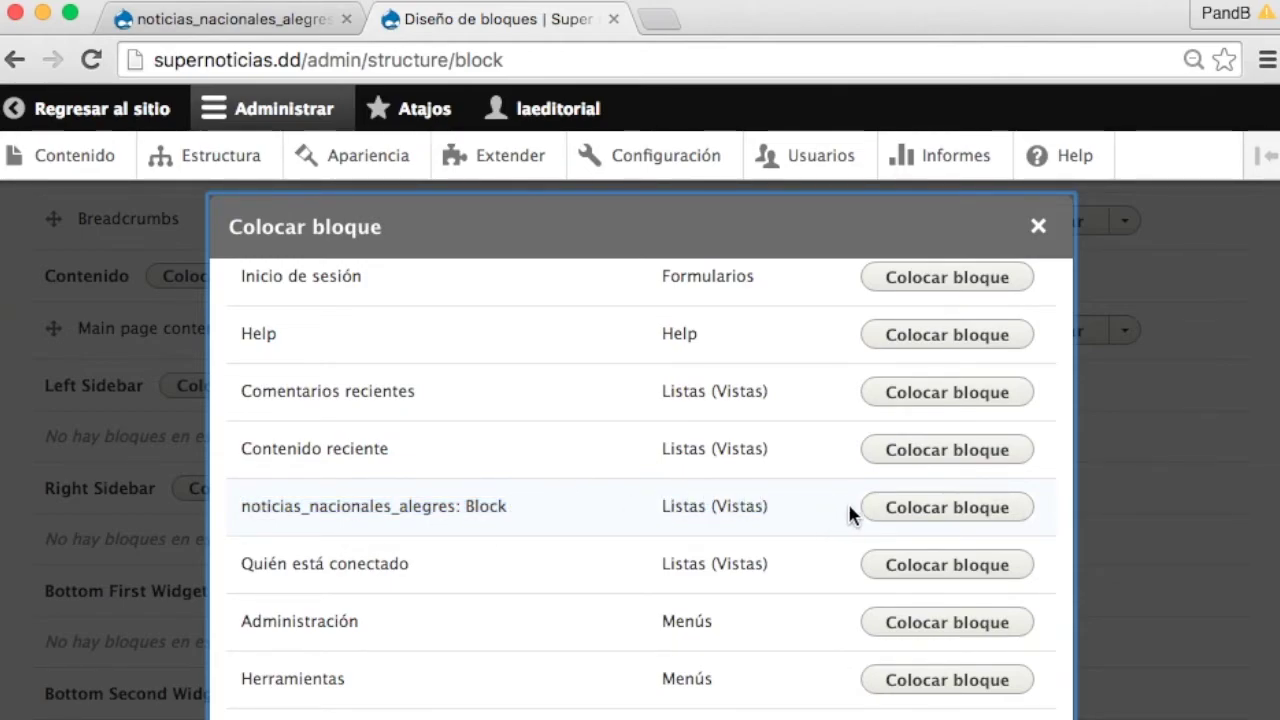
pyautogui.click(910, 507)
# Step: Review the block's configuration, including its items per block choices, visibility conditions, system name and region
pyautogui.scroll(-3, 443, 526)
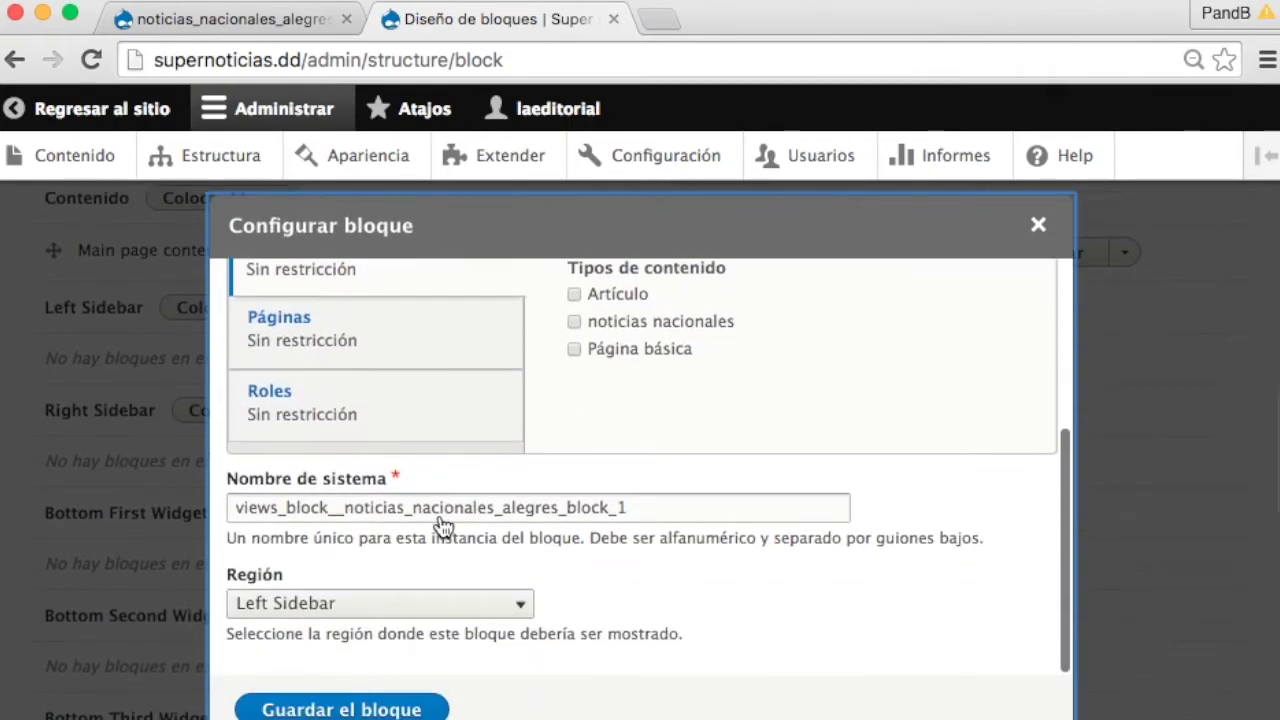
pyautogui.scroll(3, 443, 526)
pyautogui.click(380, 399)
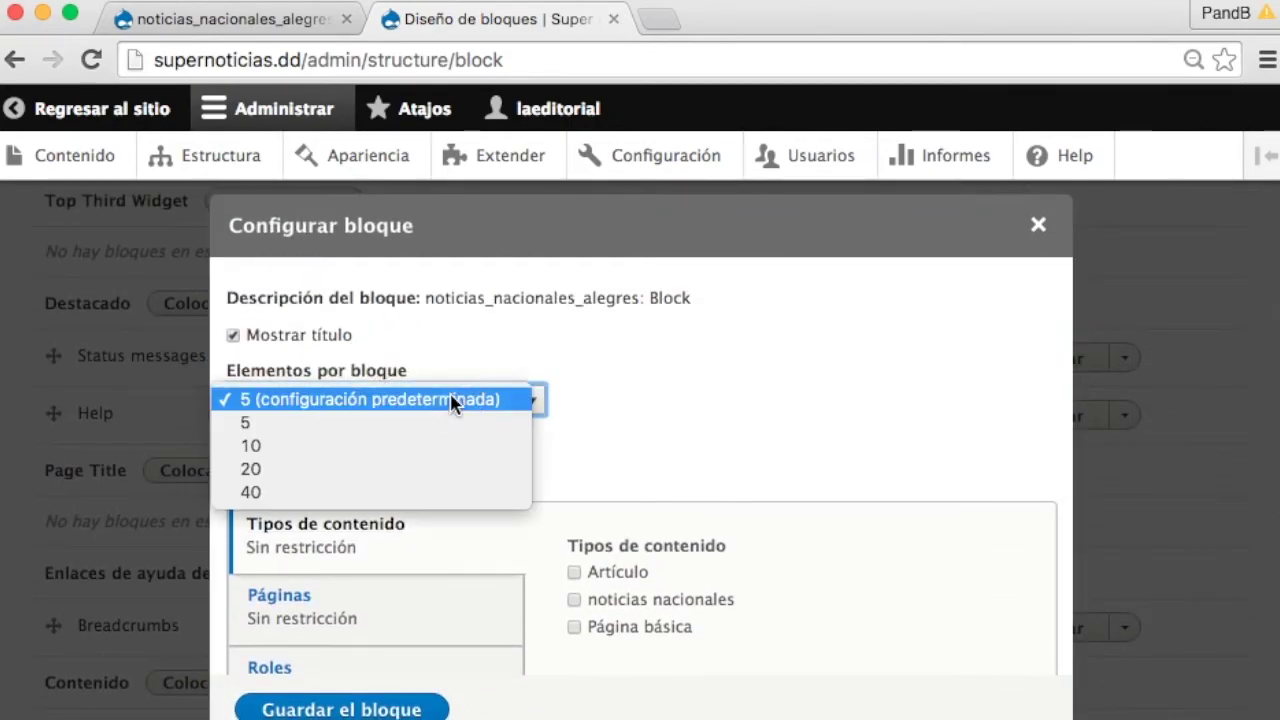
pyautogui.click(593, 405)
pyautogui.scroll(-5, 526, 450)
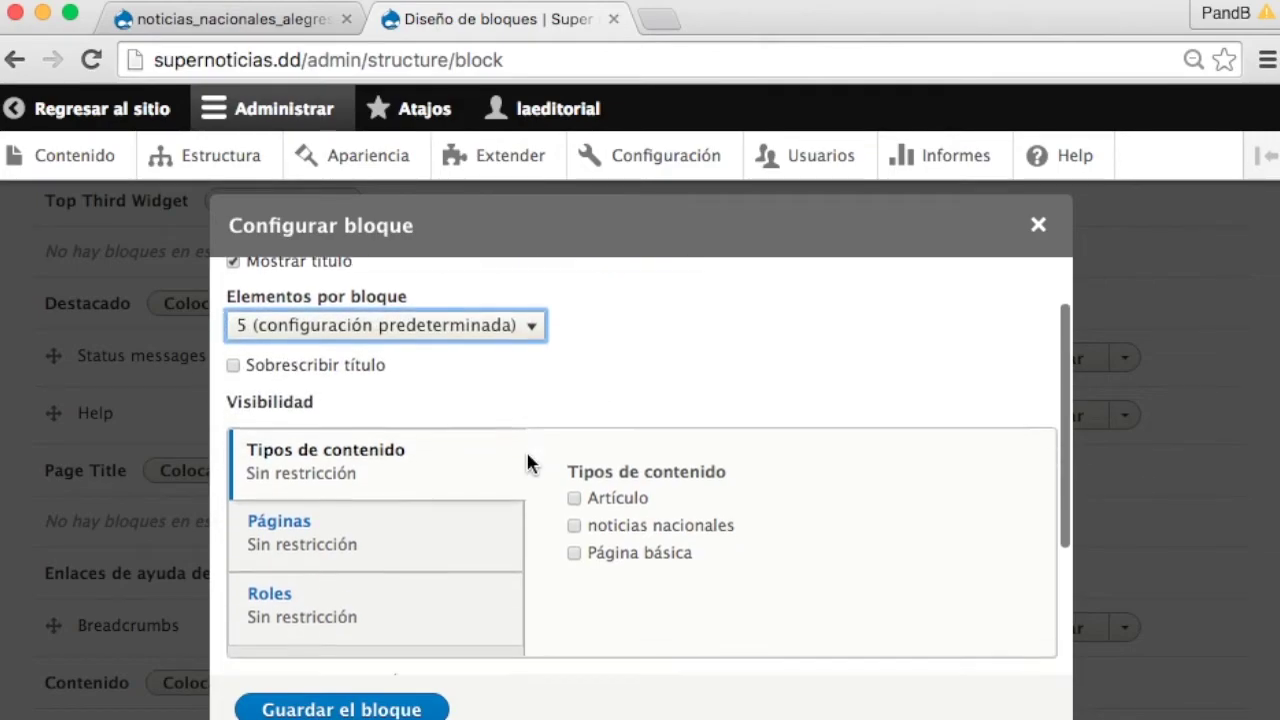
pyautogui.scroll(-3, 484, 459)
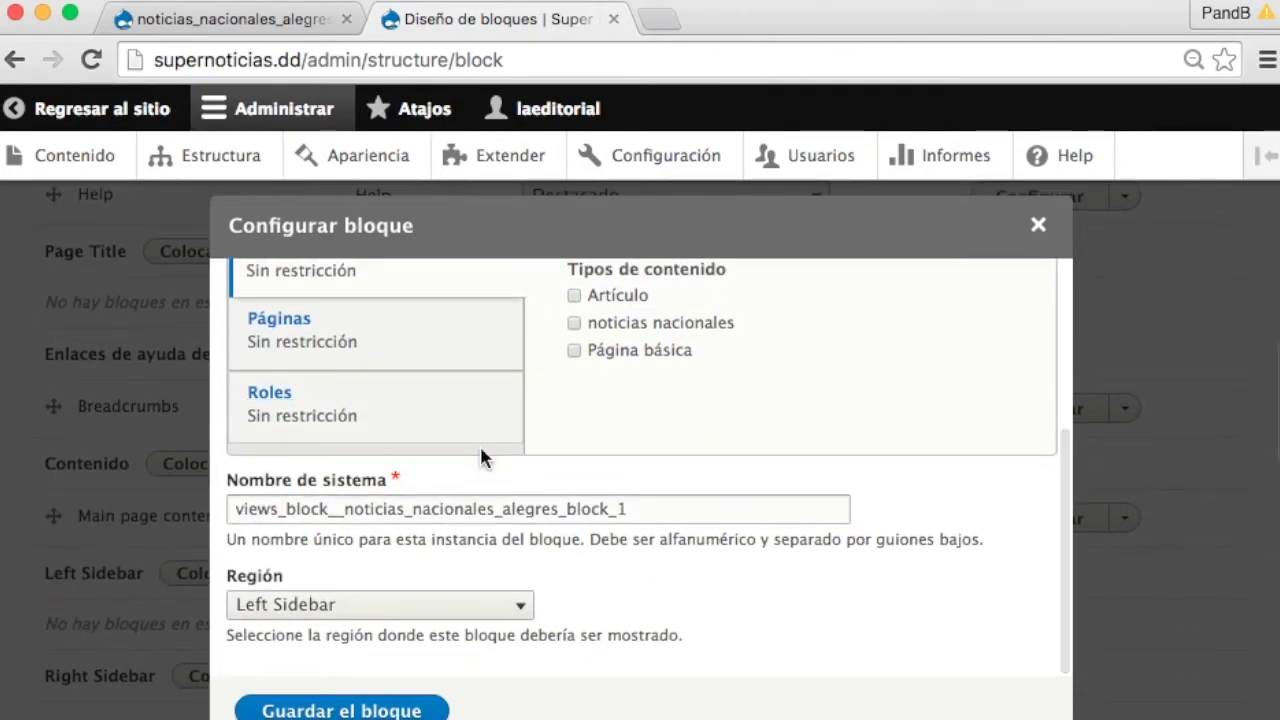
pyautogui.scroll(5, 432, 405)
pyautogui.scroll(-5, 434, 411)
pyautogui.scroll(3, 431, 411)
# Step: Restrict the block's page visibility to <front> and save the block
pyautogui.click(379, 443)
pyautogui.click(614, 458)
pyautogui.write('/')
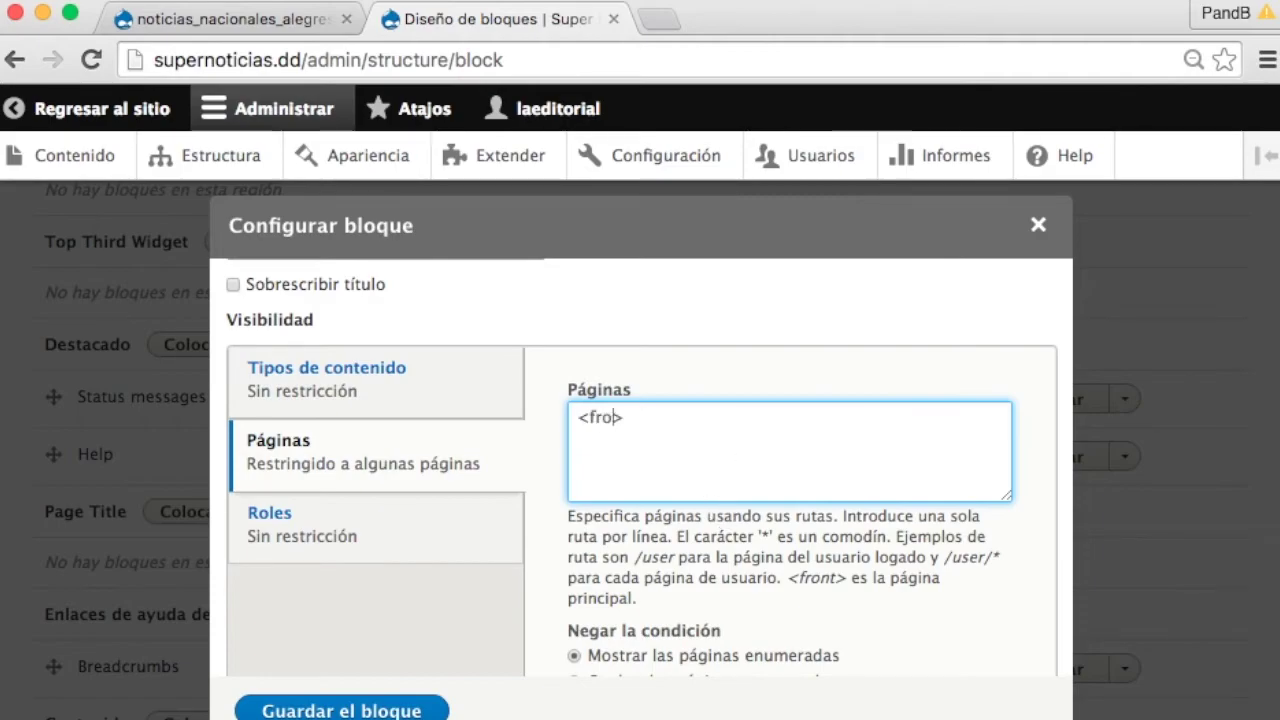
pyautogui.scroll(-5, 845, 433)
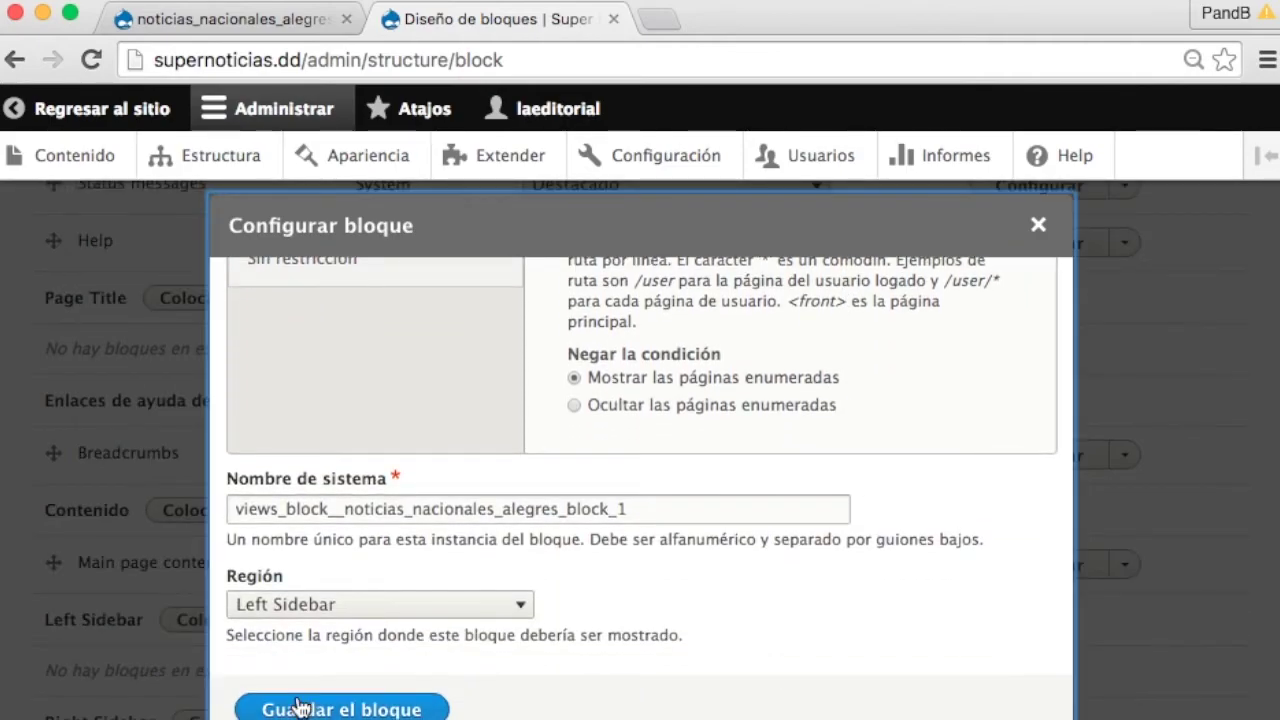
pyautogui.click(329, 710)
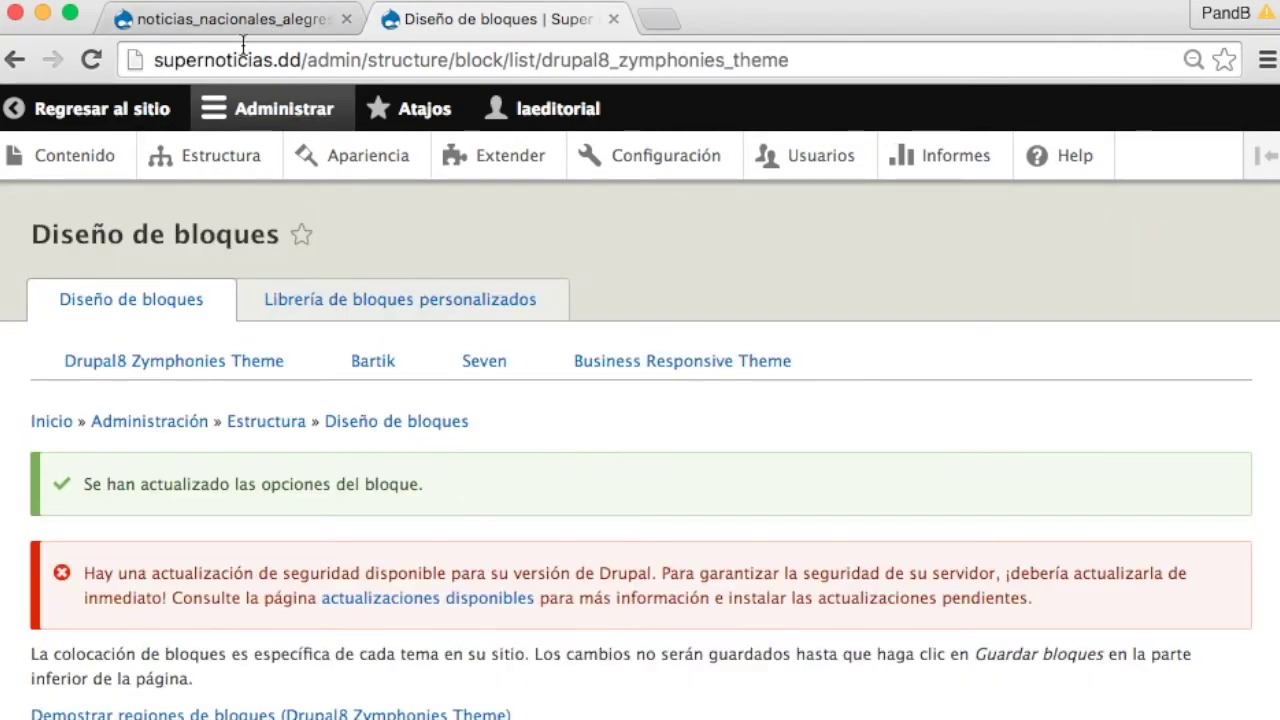
# Step: Open the site's front page, supernoticias.dd, in a new browser tab
pyautogui.click(662, 20)
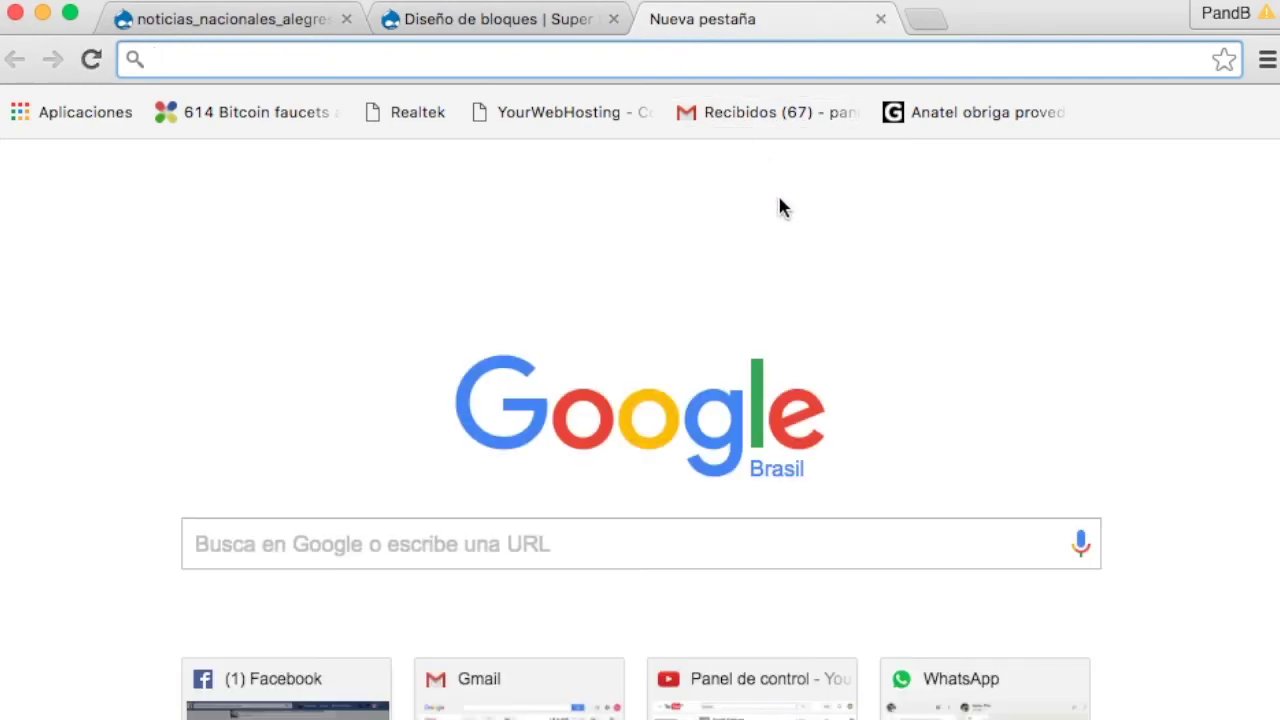
pyautogui.write('supernoticias.dd/admin/structur')
pyautogui.press('BackSpace')
pyautogui.press('BackSpace')
pyautogui.press('BackSpace')
pyautogui.press('BackSpace')
pyautogui.press('BackSpace')
pyautogui.press('BackSpace')
pyautogui.press('BackSpace')
pyautogui.press('BackSpace')
pyautogui.press('BackSpace')
pyautogui.press('BackSpace')
pyautogui.press('BackSpace')
pyautogui.press('BackSpace')
pyautogui.press('BackSpace')
pyautogui.press('BackSpace')
pyautogui.press('BackSpace')
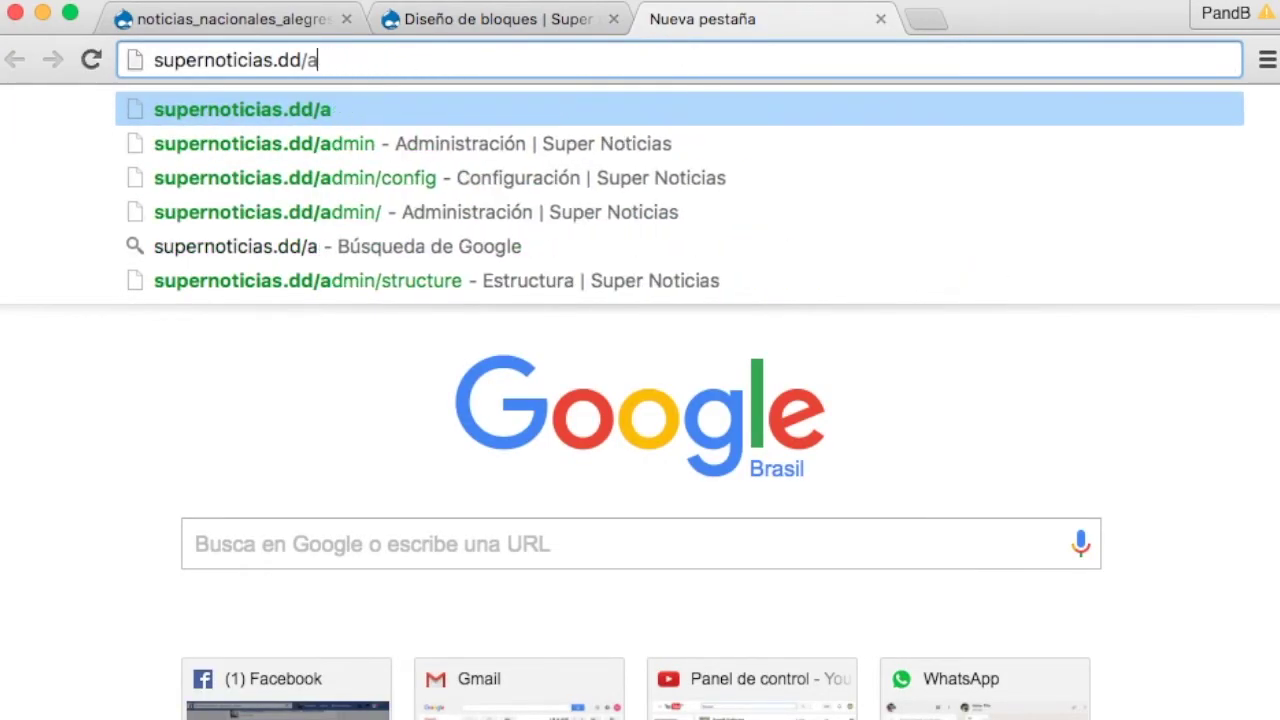
pyautogui.press('Return')
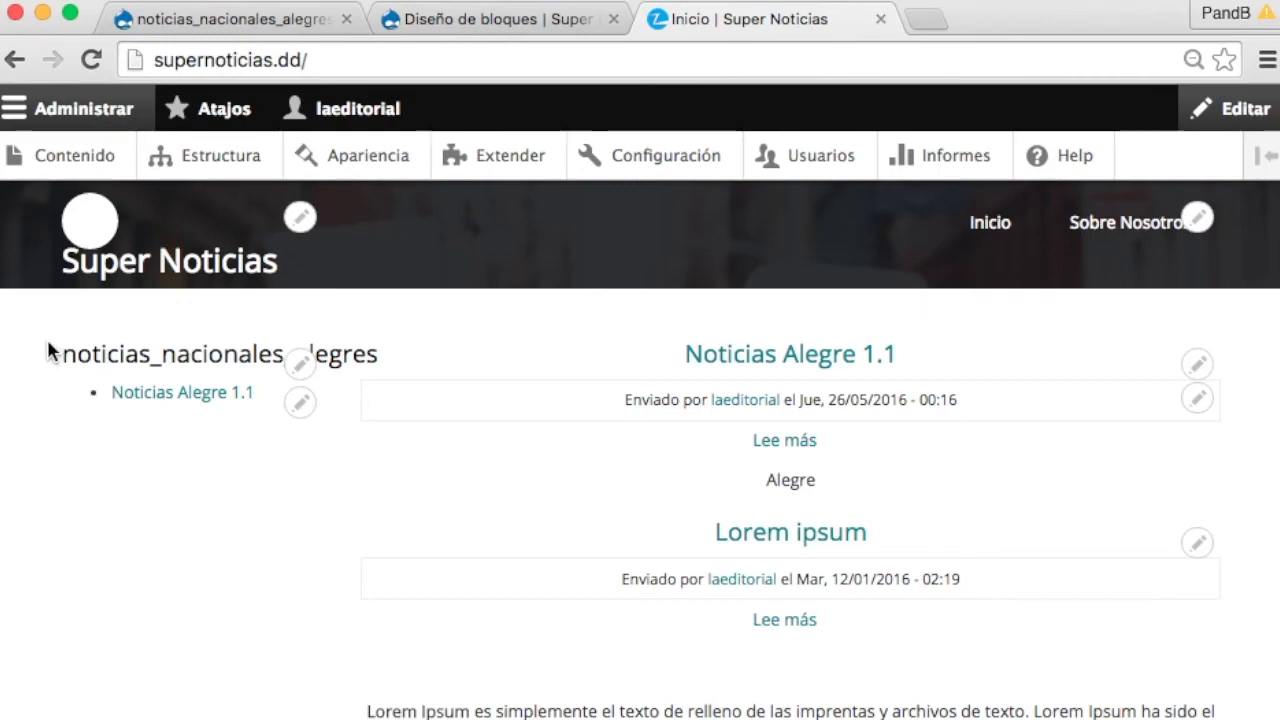
# Step: Check the noticias_nacionales_alegres block on the front page against its Left Sidebar placement in the block layout
pyautogui.moveTo(47, 339); pyautogui.dragTo(257, 397)
pyautogui.click(429, 17)
pyautogui.scroll(-10, 449, 330)
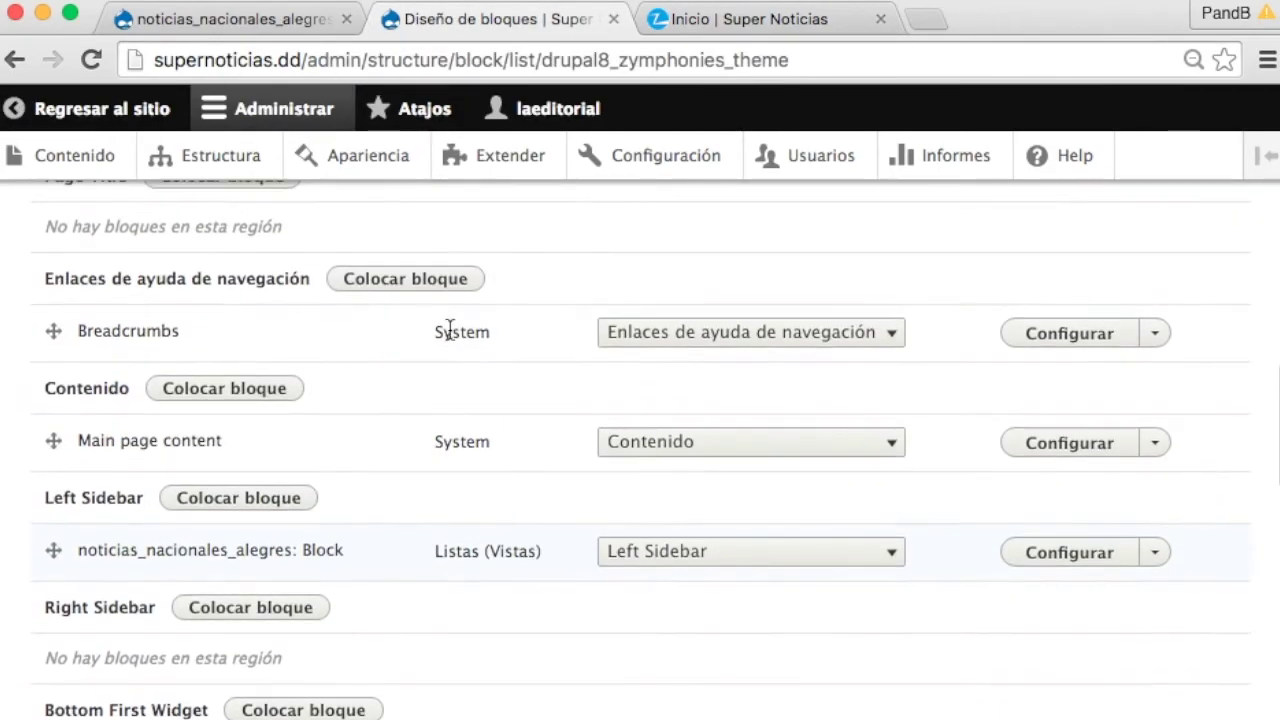
pyautogui.click(697, 16)
pyautogui.click(185, 455)
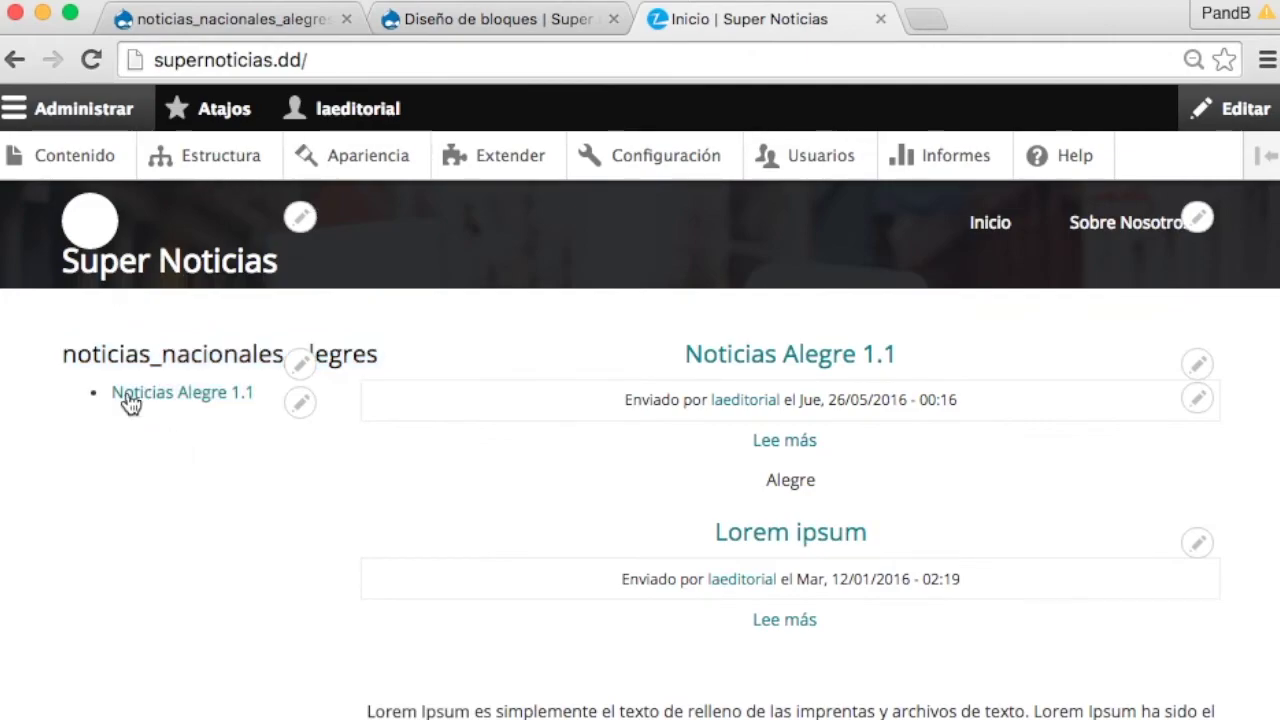
# Step: Examine the noticias_nacionales_alegres block and its news link beside the front page's main content
pyautogui.moveTo(60, 346); pyautogui.dragTo(219, 424)
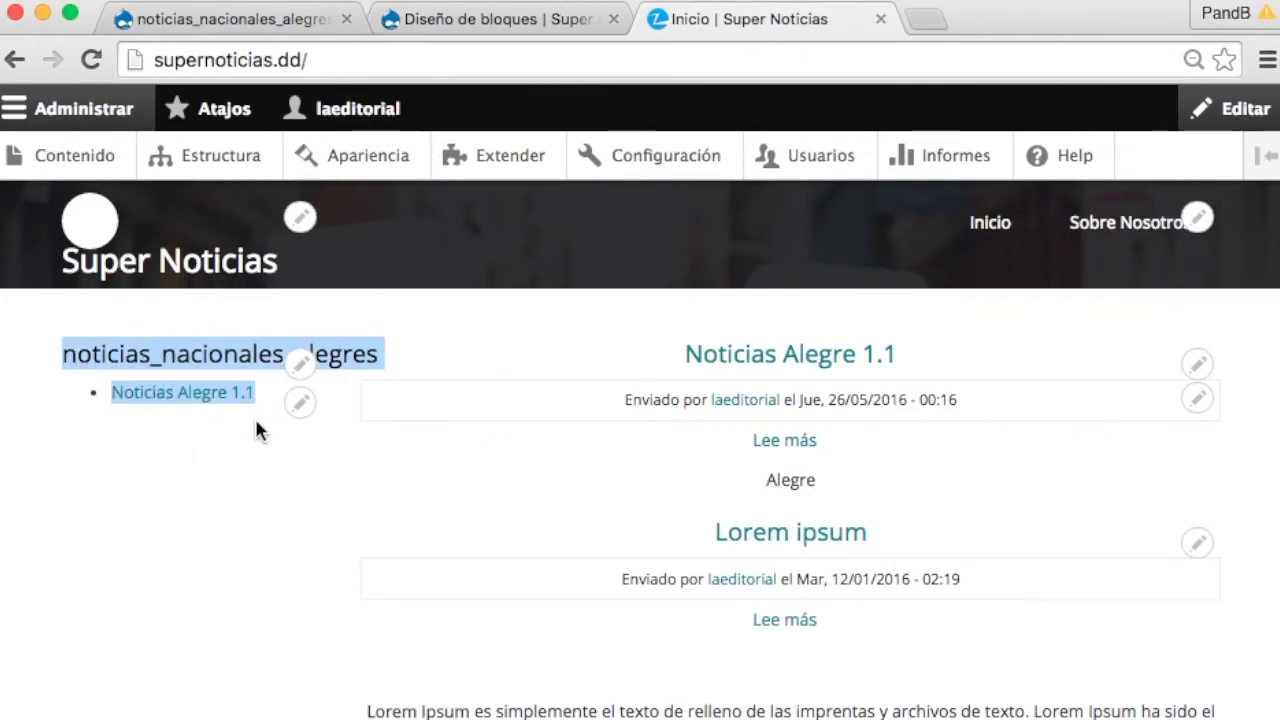
pyautogui.click(221, 490)
pyautogui.moveTo(40, 352); pyautogui.dragTo(256, 414)
pyautogui.click(201, 480)
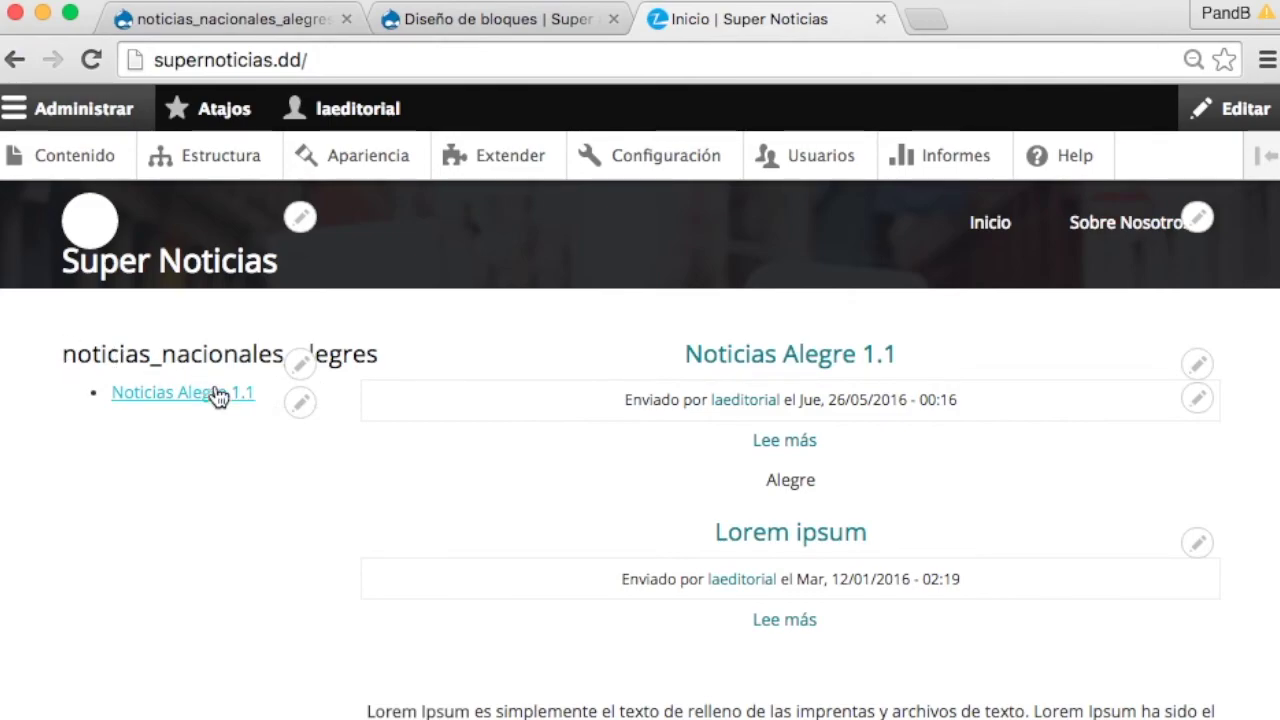
pyautogui.scroll(-5, 386, 485)
pyautogui.scroll(5, 389, 486)
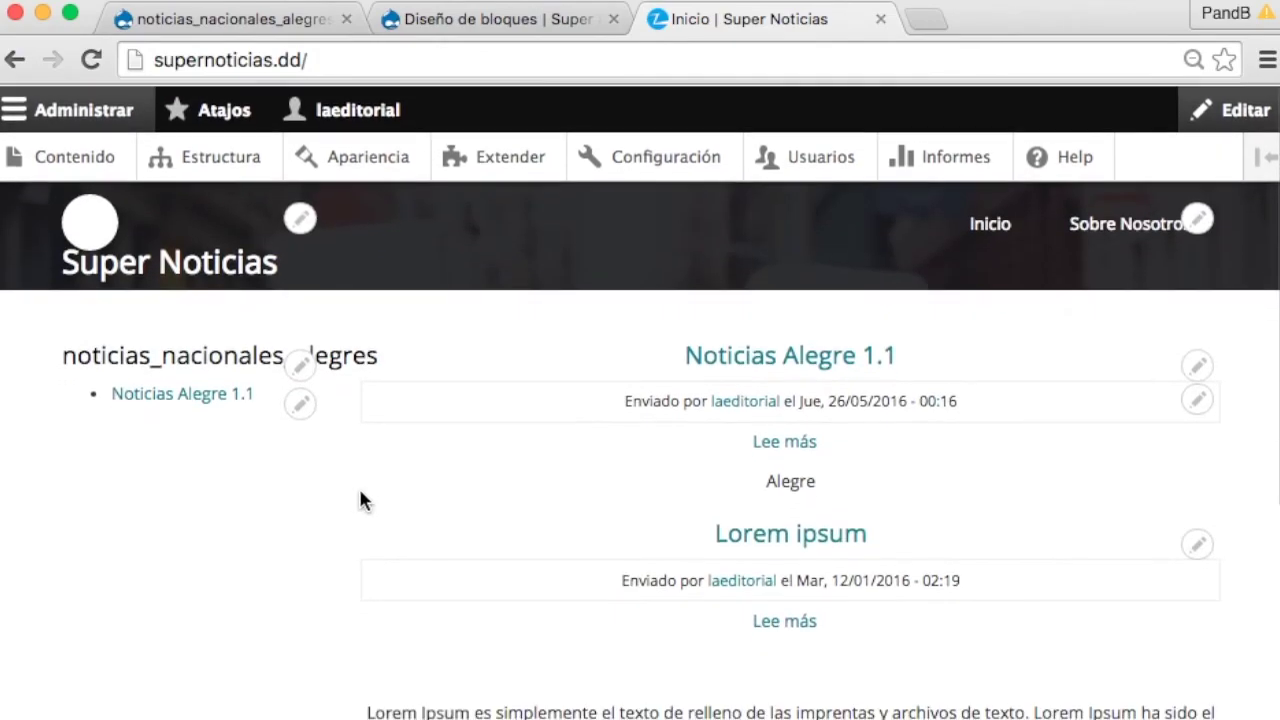
pyautogui.scroll(-5, 682, 556)
pyautogui.scroll(5, 682, 556)
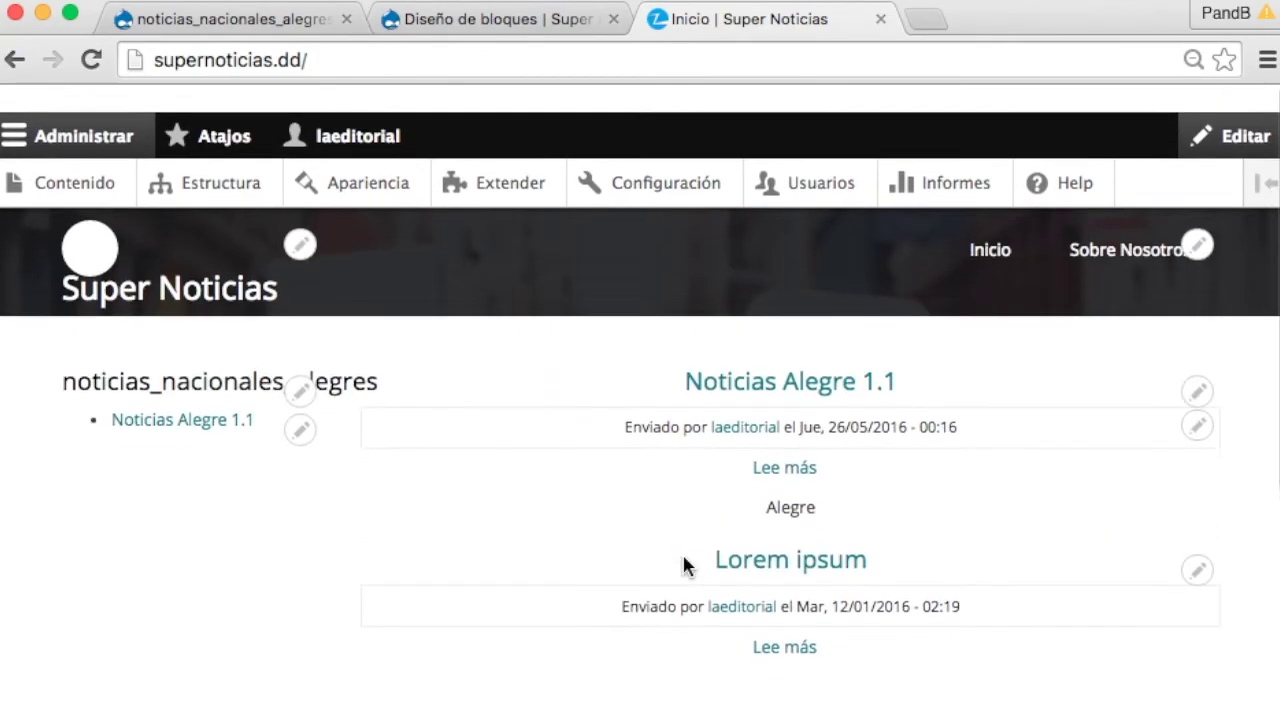
# Step: Review the filter and sort criteria of the Page display in the noticias_nacionales_alegres view
pyautogui.click(424, 18)
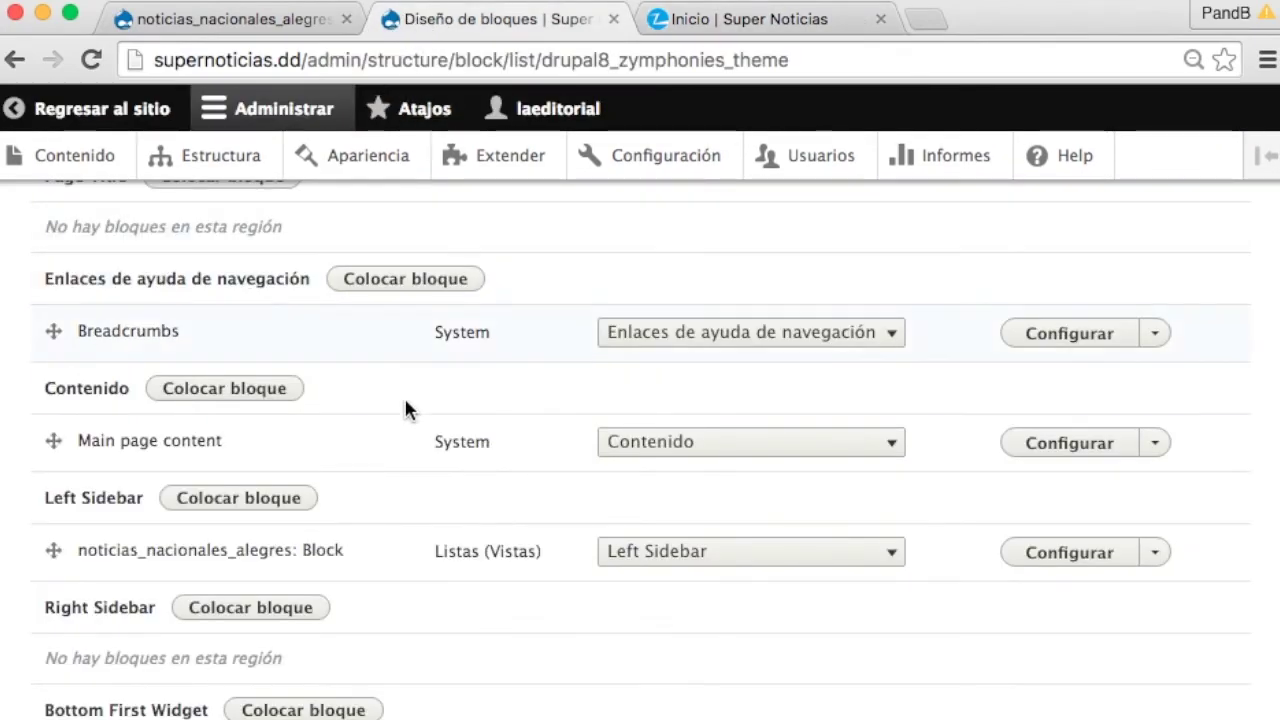
pyautogui.click(195, 18)
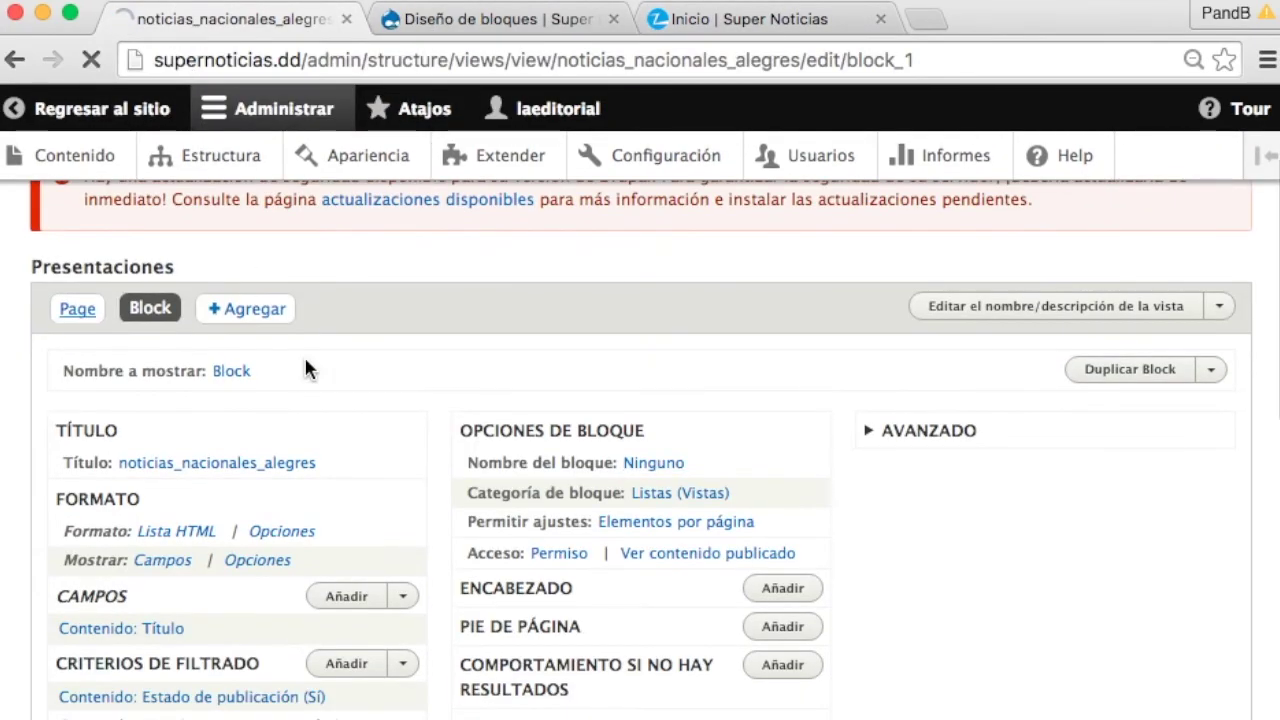
pyautogui.scroll(-5, 304, 366)
pyautogui.scroll(1, 304, 366)
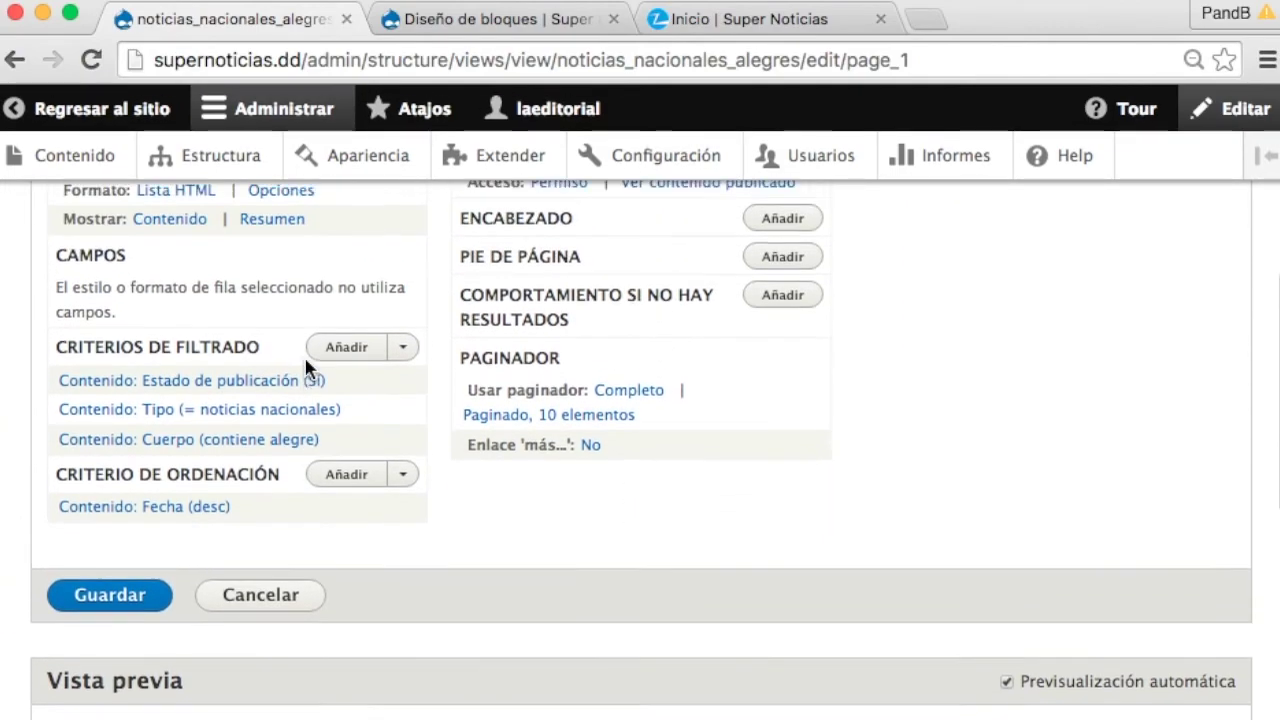
pyautogui.scroll(1, 385, 447)
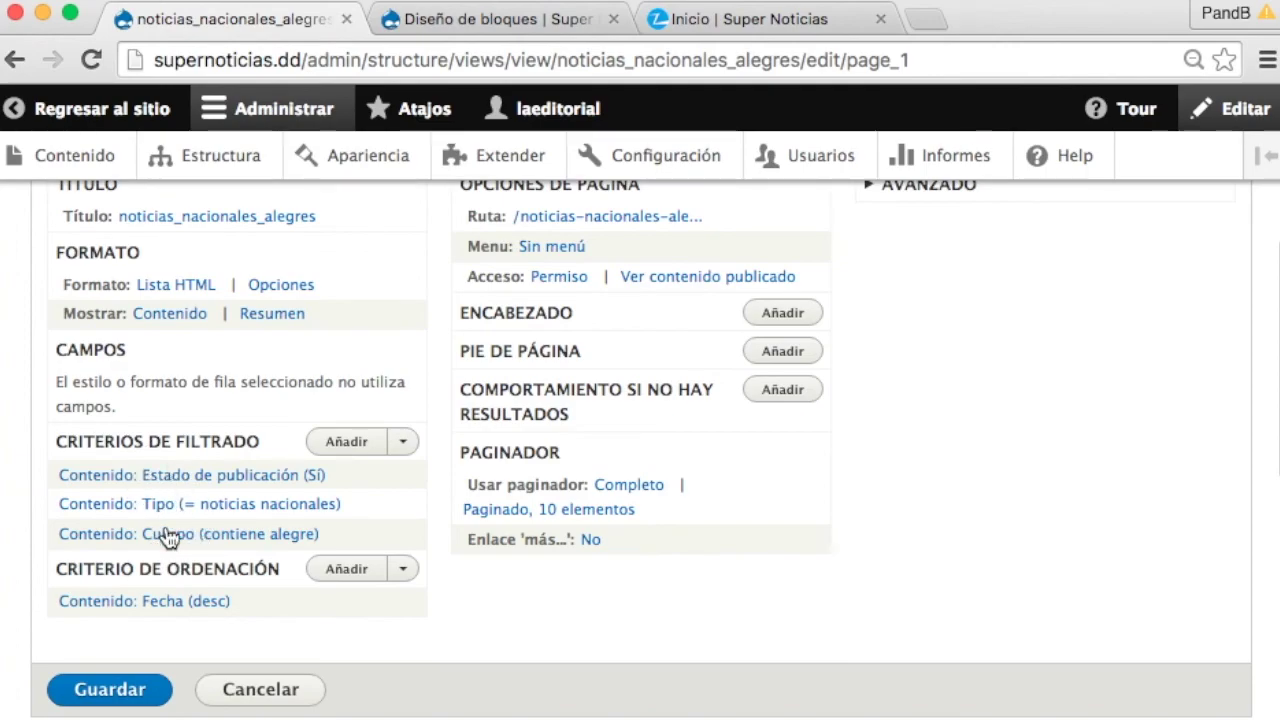
# Step: Return to the site's front page and look it over down to the footer
pyautogui.click(764, 32)
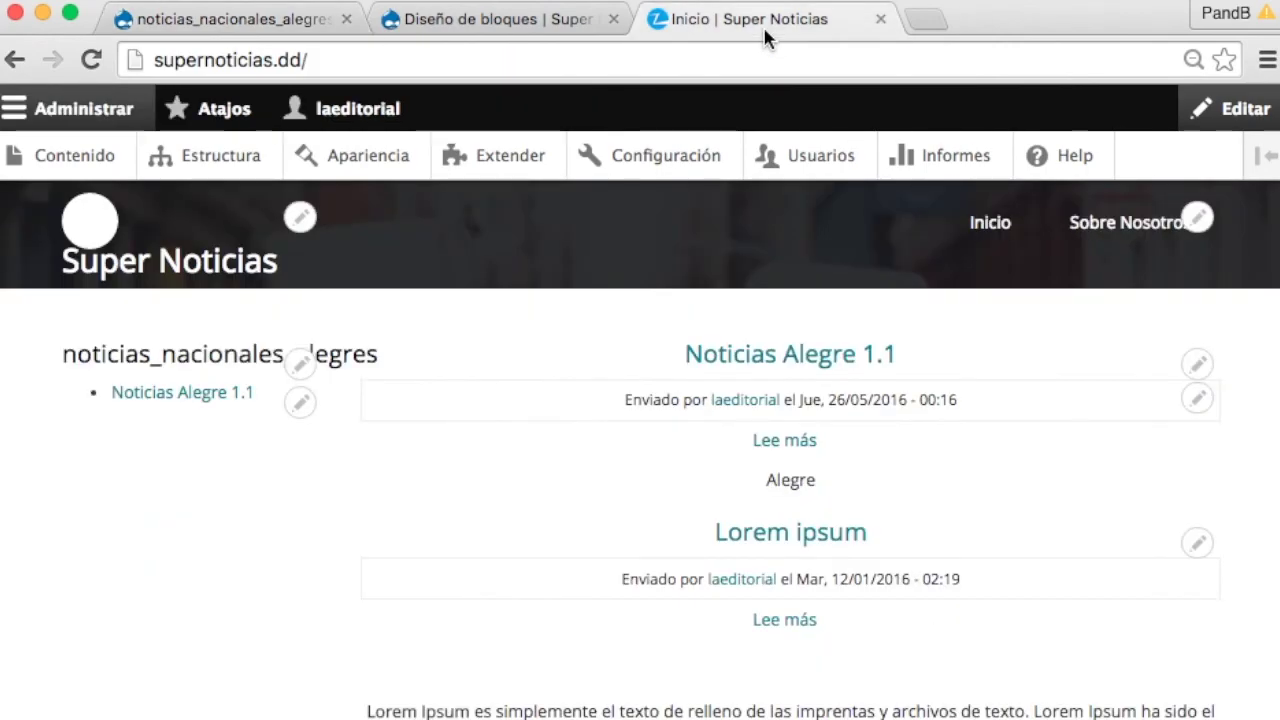
pyautogui.scroll(-5, 760, 369)
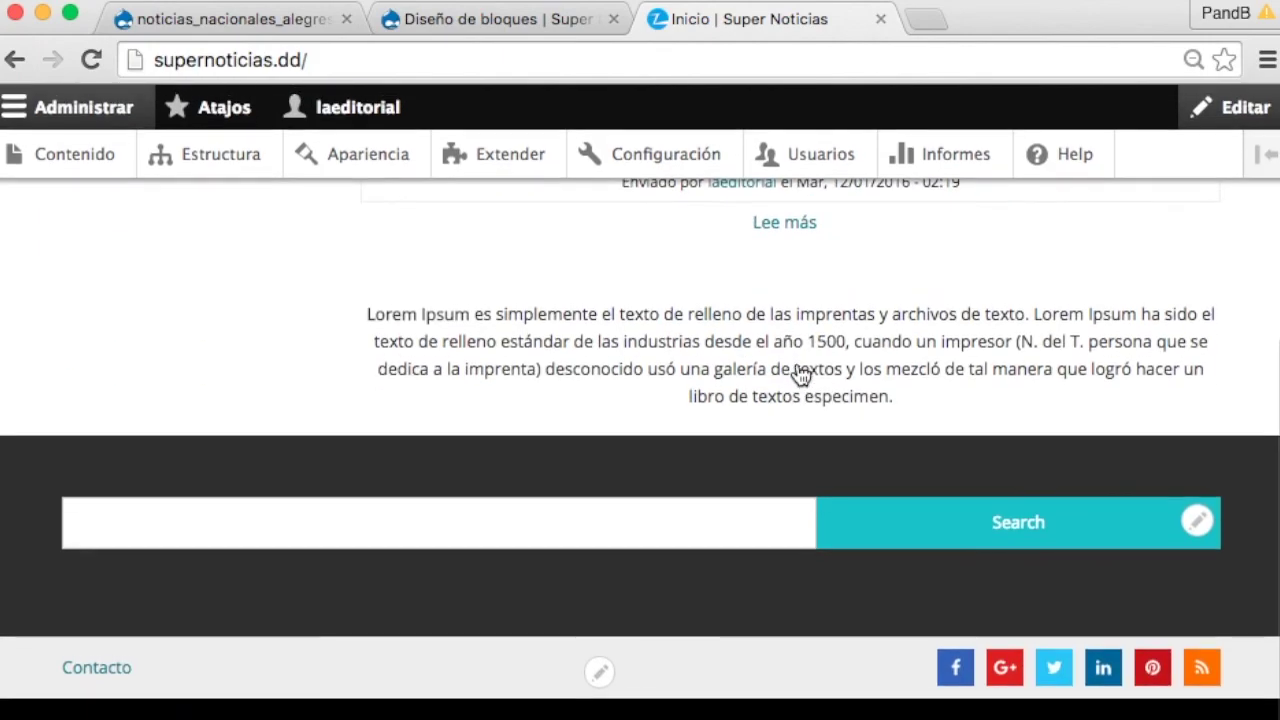
pyautogui.scroll(5, 800, 371)
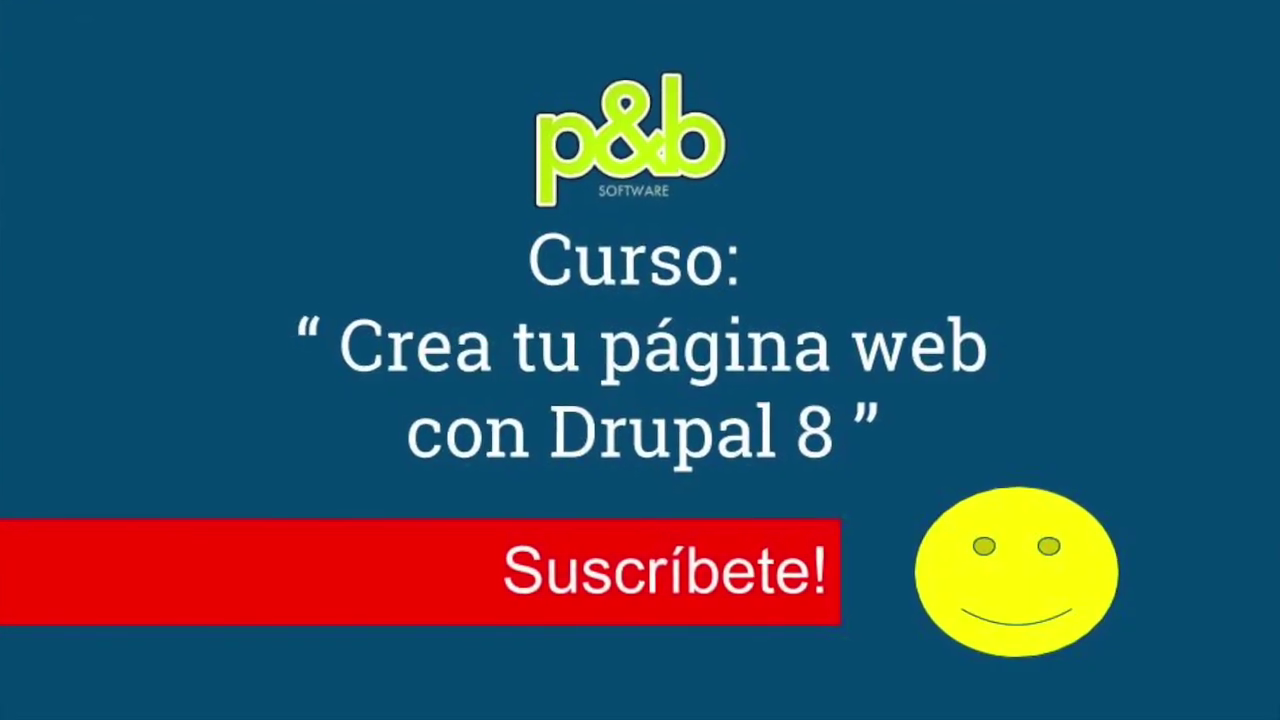